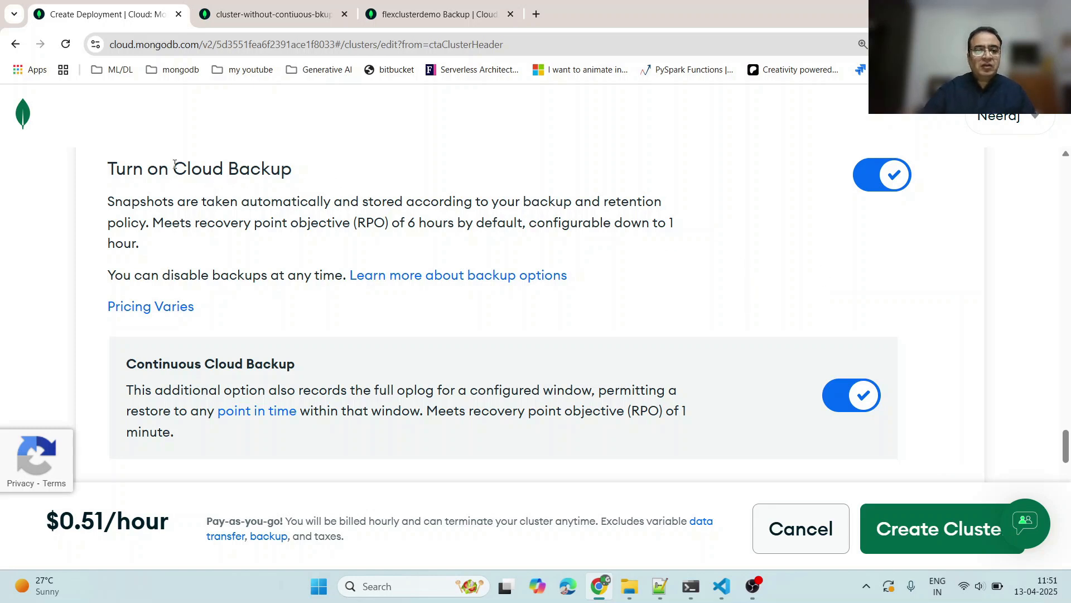
# - Read the Cloud Backup and Continuous Cloud Backup descriptions in the new cluster's Additional Settings
pyautogui.moveTo(174, 165); pyautogui.dragTo(276, 169)
pyautogui.moveTo(123, 361); pyautogui.dragTo(304, 356)
pyautogui.click(314, 204)
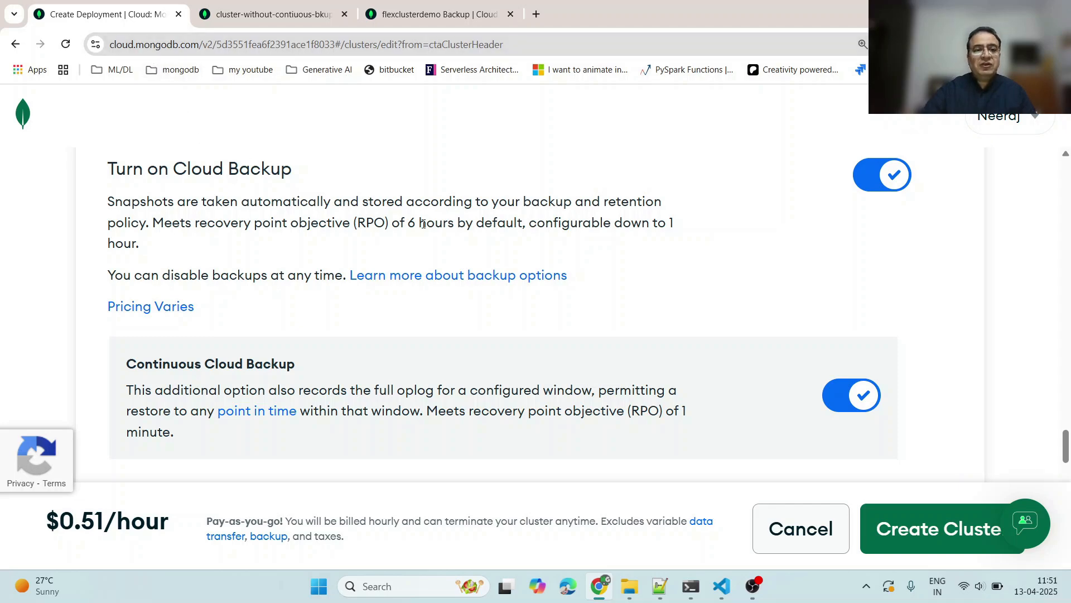
# - Switch the cluster type to Flex and open its Additional Settings to review the Turn on Backup option
pyautogui.scroll(15, 423, 224)
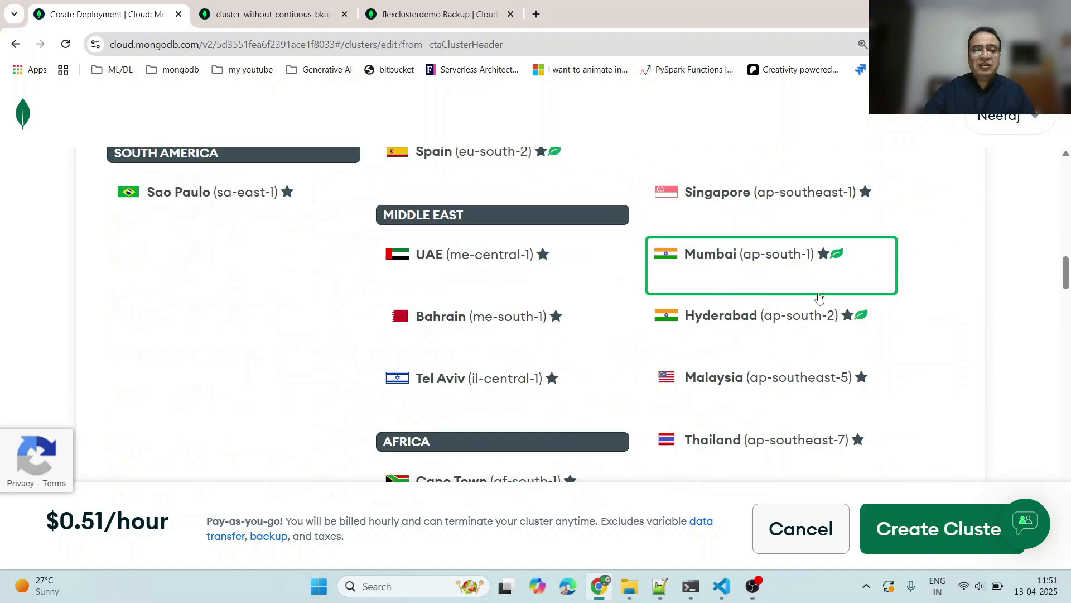
pyautogui.scroll(-5, 819, 298)
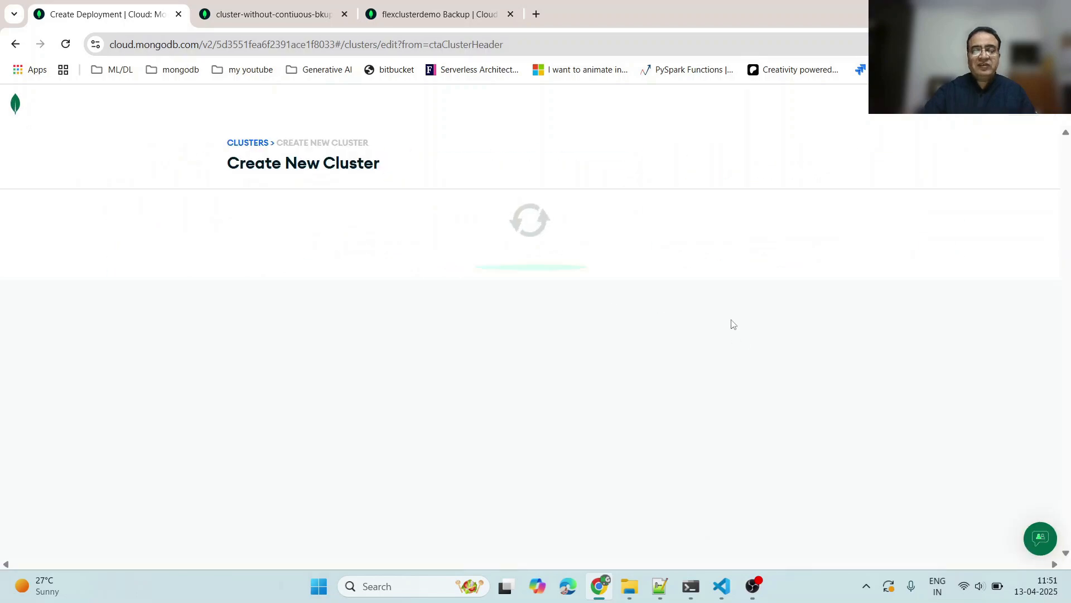
pyautogui.scroll(-15, 759, 248)
pyautogui.click(777, 284)
pyautogui.scroll(-4, 835, 341)
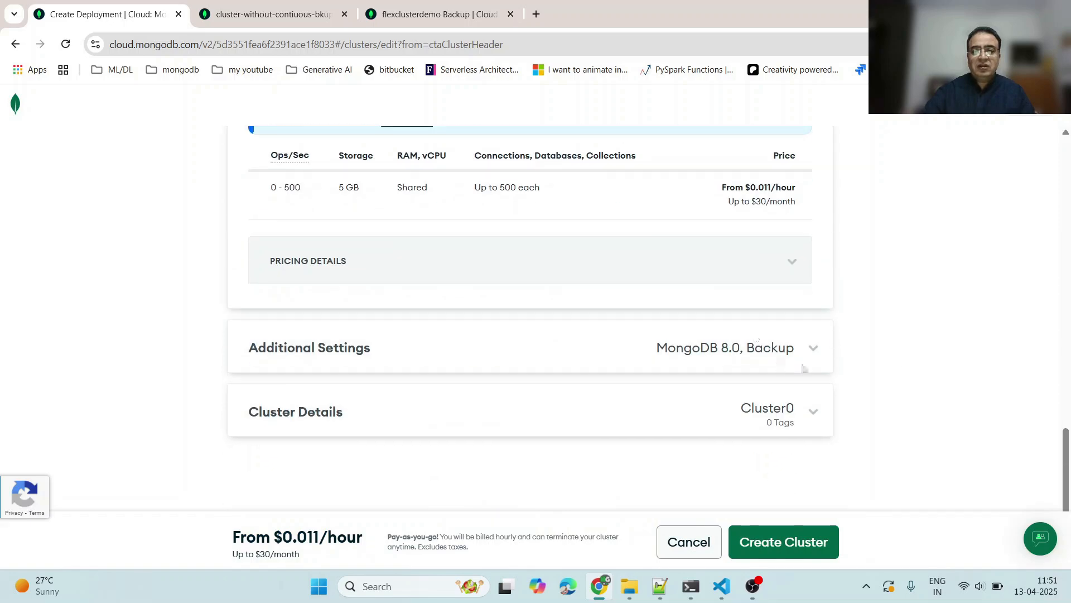
pyautogui.click(773, 352)
pyautogui.scroll(-5, 812, 366)
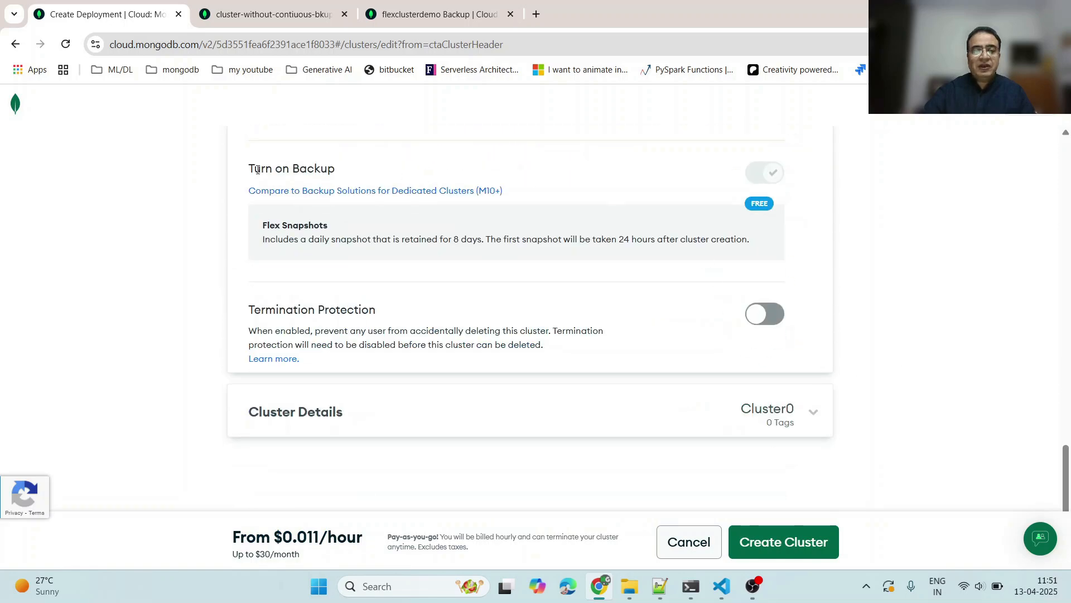
pyautogui.moveTo(250, 165); pyautogui.dragTo(357, 177)
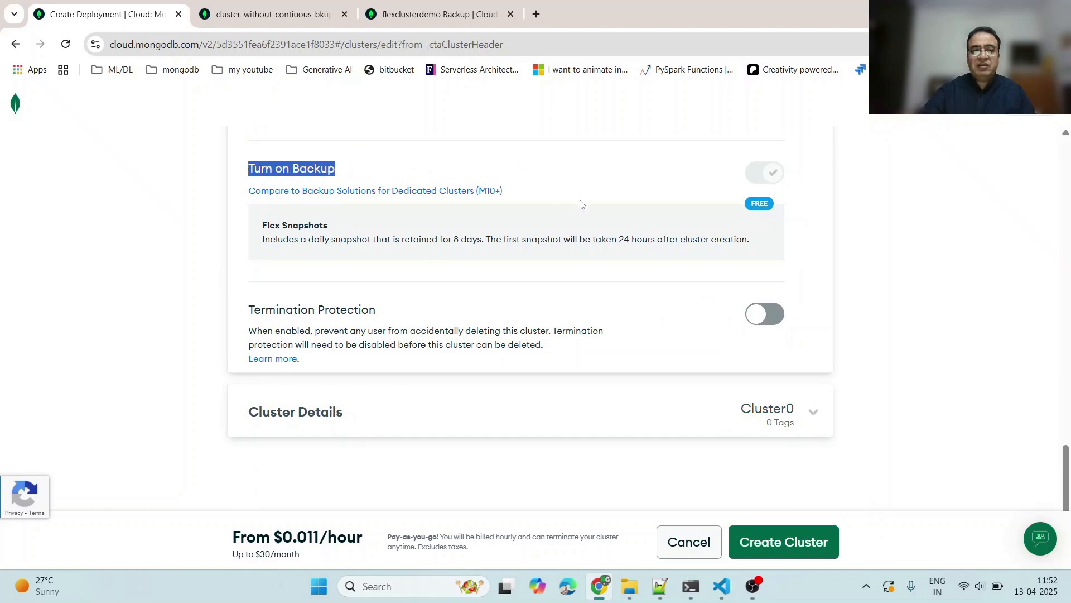
# - Switch the cluster type back to Dedicated
pyautogui.click(947, 292)
pyautogui.scroll(8, 947, 292)
pyautogui.scroll(10, 948, 296)
pyautogui.click(525, 229)
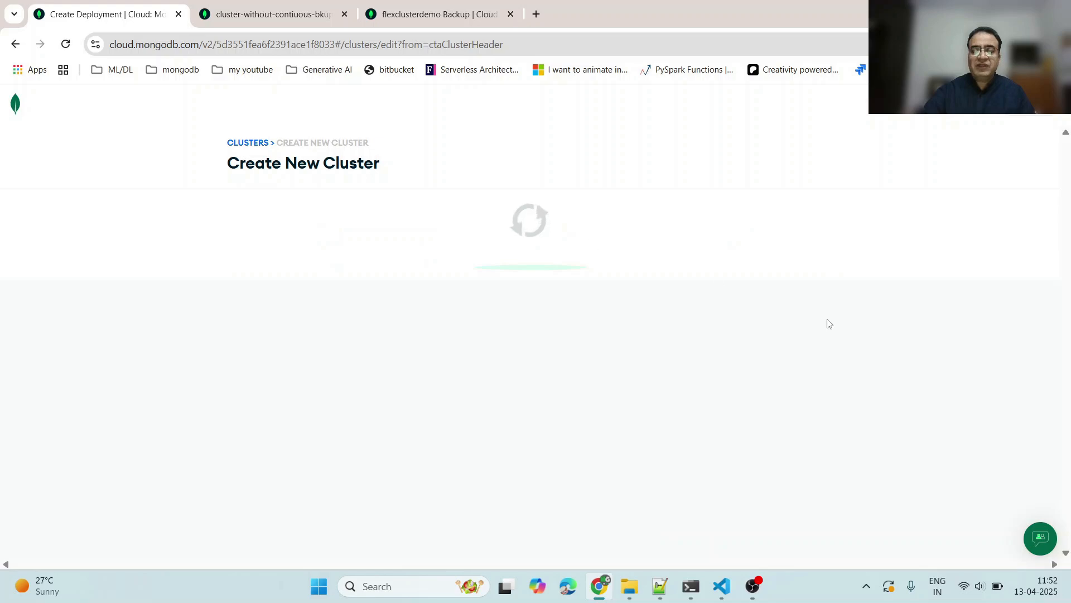
pyautogui.scroll(-8, 913, 332)
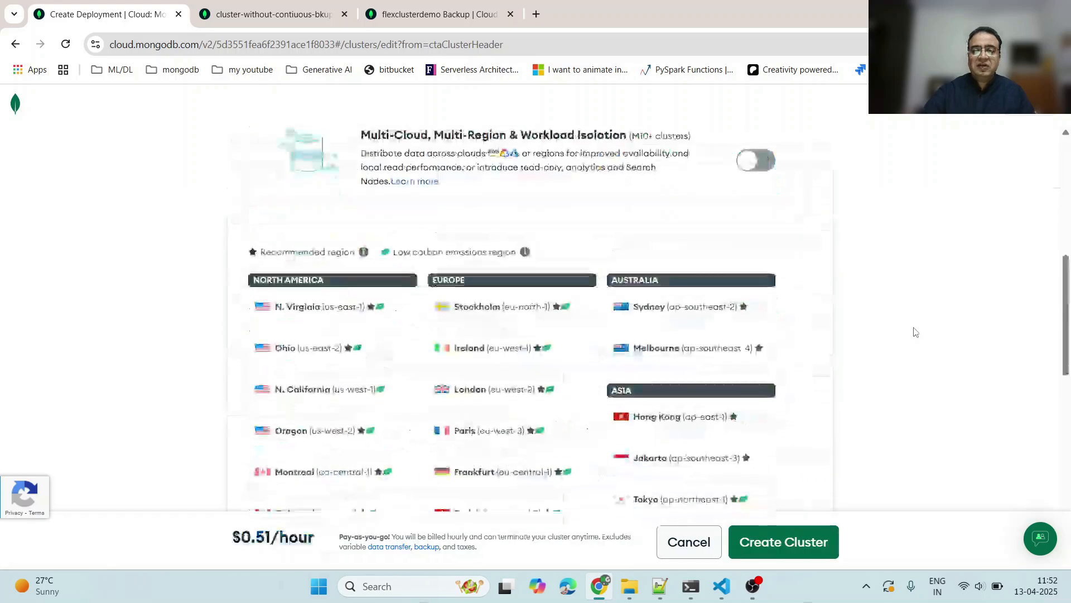
# - Expand Additional Settings and review the Turn on Cloud Backup and Continuous Cloud Backup options
pyautogui.hotkey('ctrl', '+')
pyautogui.scroll(-10, 913, 330)
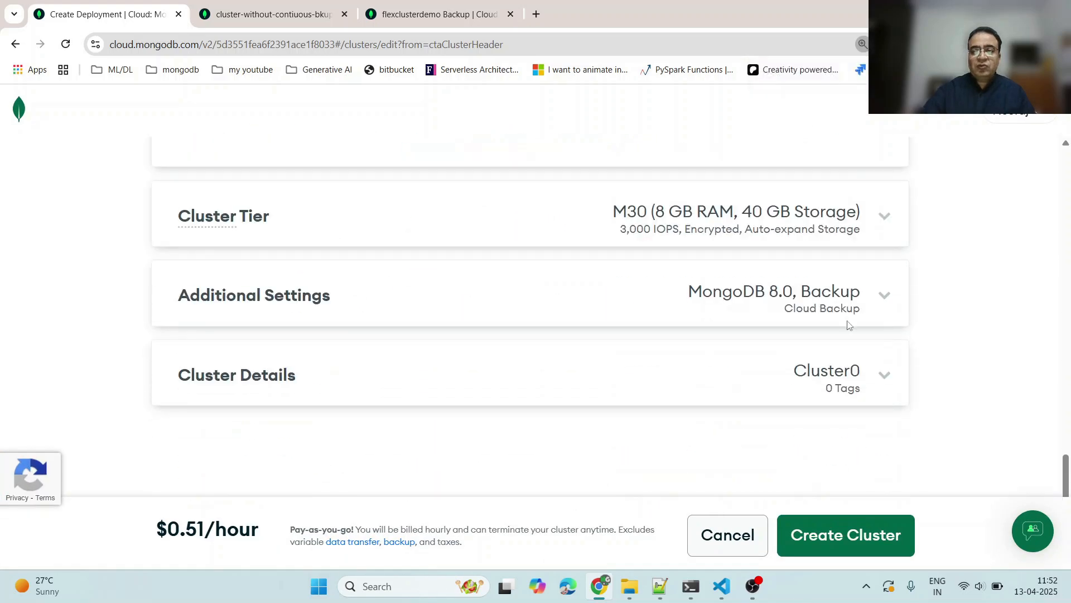
pyautogui.click(756, 311)
pyautogui.scroll(-3, 849, 337)
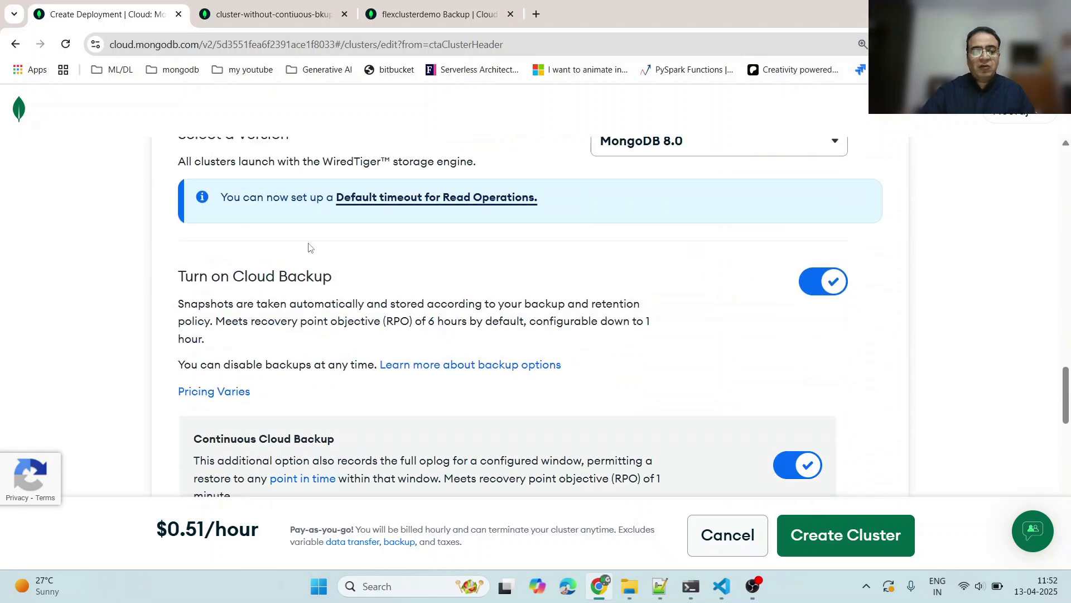
pyautogui.moveTo(235, 275); pyautogui.dragTo(340, 284)
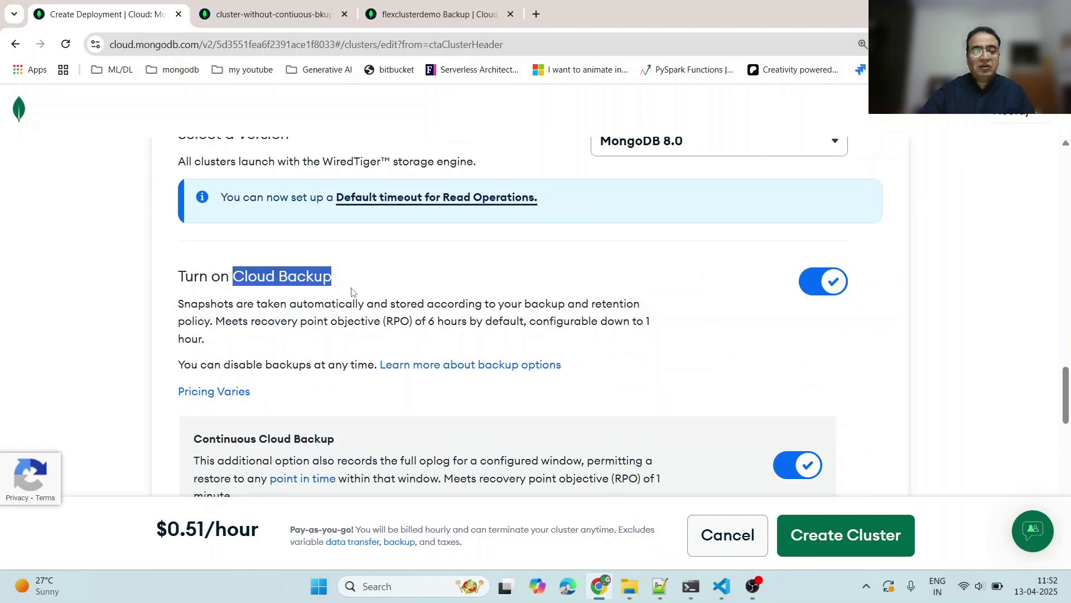
pyautogui.click(316, 299)
pyautogui.moveTo(233, 276); pyautogui.dragTo(333, 279)
pyautogui.scroll(-3, 366, 297)
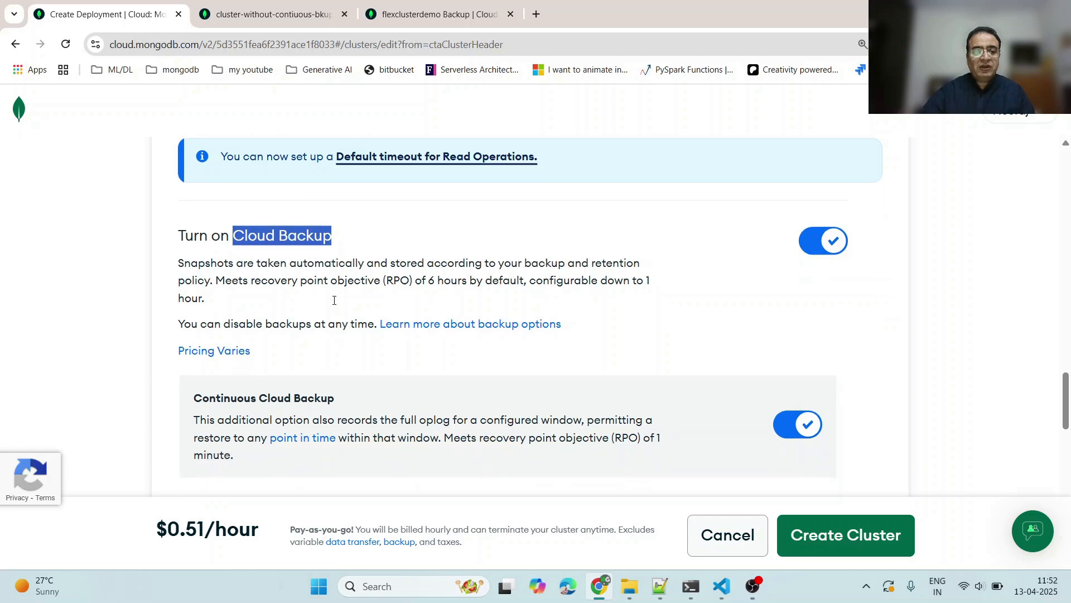
pyautogui.moveTo(194, 299); pyautogui.dragTo(334, 300)
# - Open the Cluster Tier section and select the M10 tier
pyautogui.scroll(10, 505, 318)
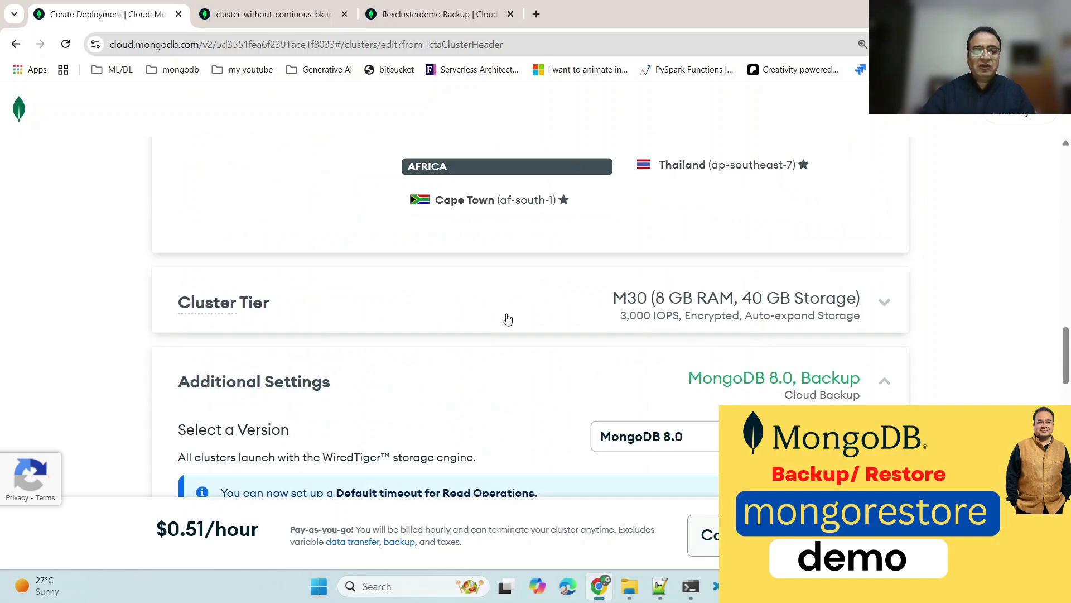
pyautogui.scroll(-4, 507, 318)
pyautogui.scroll(-4, 505, 315)
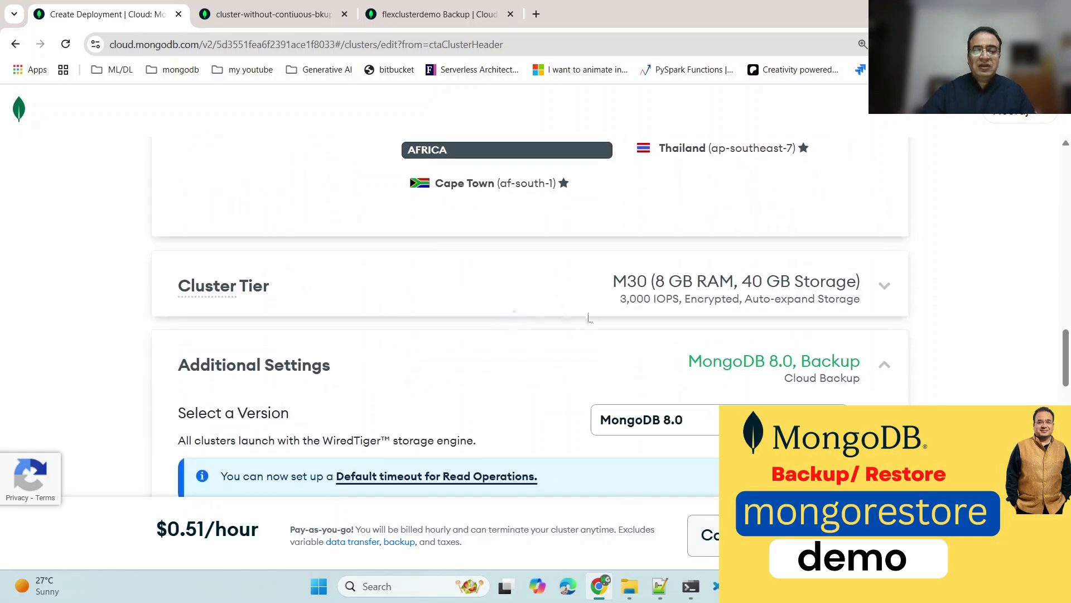
pyautogui.scroll(-2, 591, 316)
pyautogui.click(710, 237)
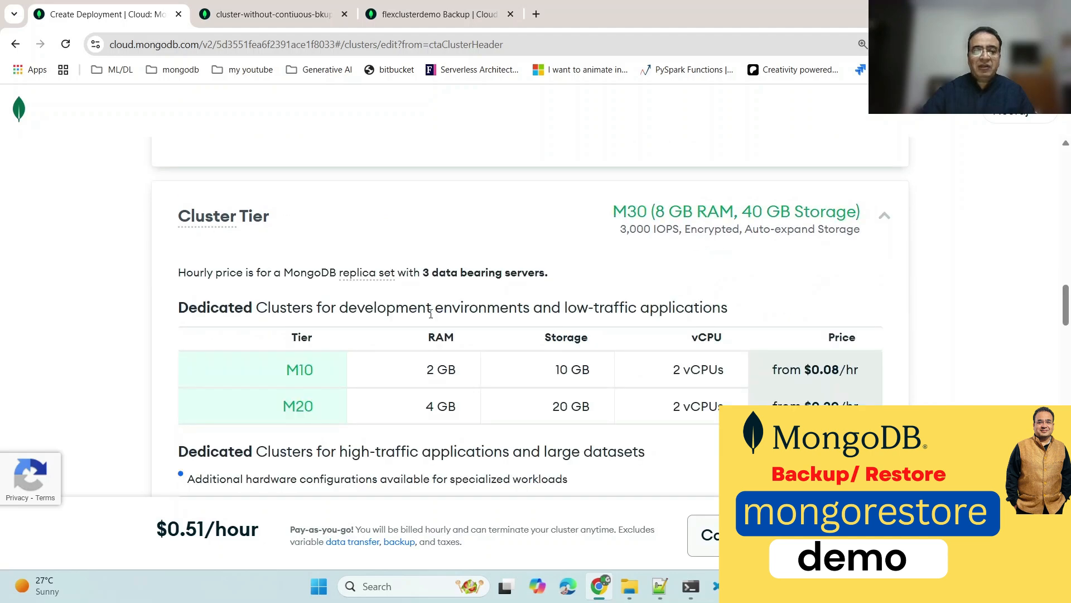
pyautogui.click(312, 372)
pyautogui.scroll(-15, 541, 342)
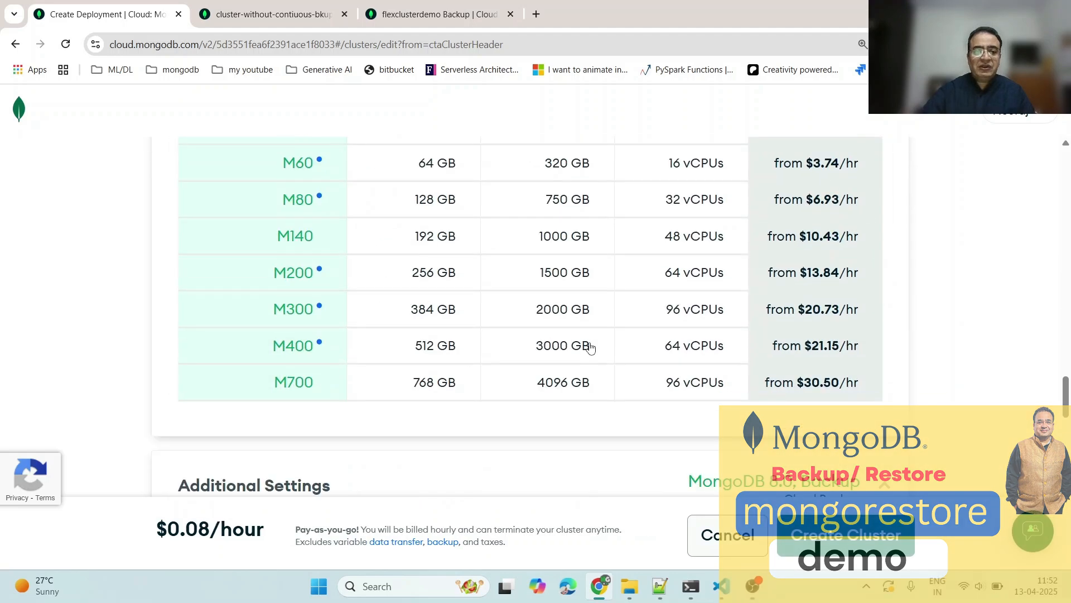
# - Scroll through the whole cluster form to review the M10 storage, auto-scale and Additional Settings options
pyautogui.scroll(-4, 417, 376)
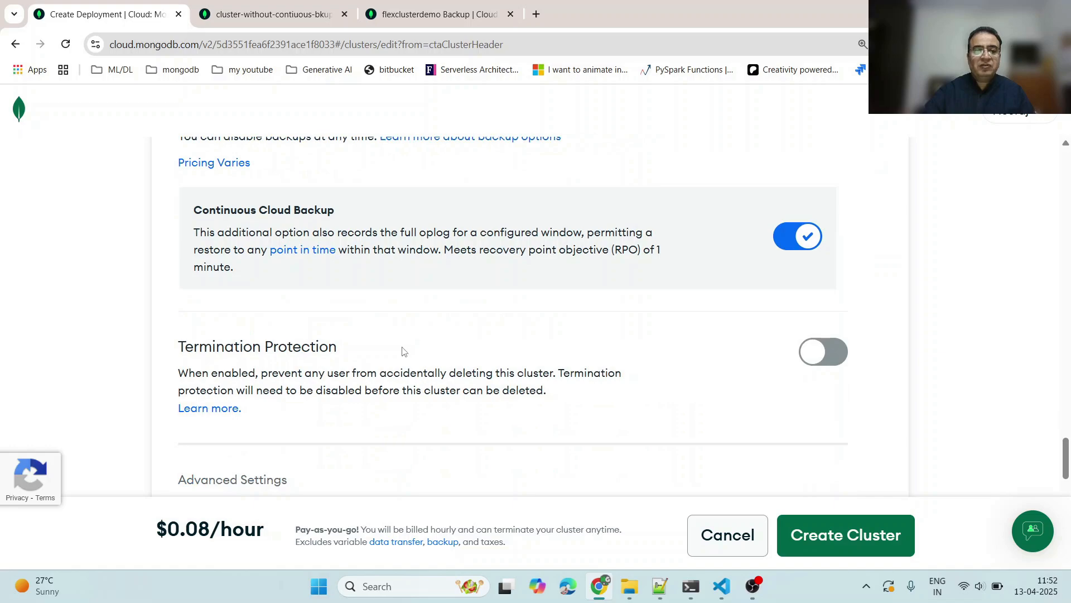
pyautogui.scroll(7, 580, 332)
pyautogui.scroll(6, 589, 329)
pyautogui.scroll(-3, 349, 296)
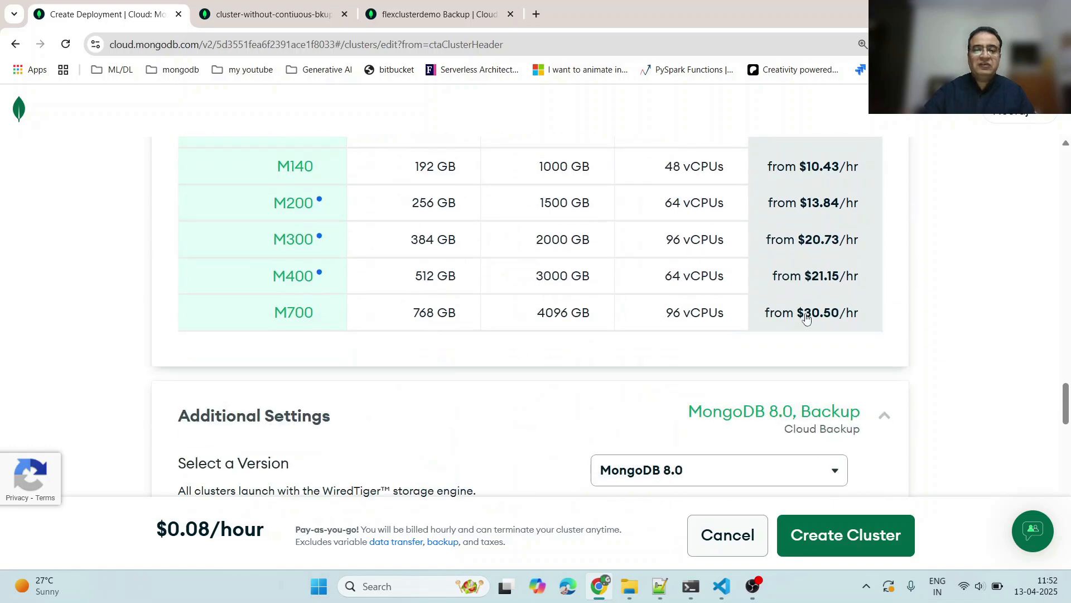
pyautogui.scroll(6, 931, 331)
pyautogui.scroll(15, 931, 331)
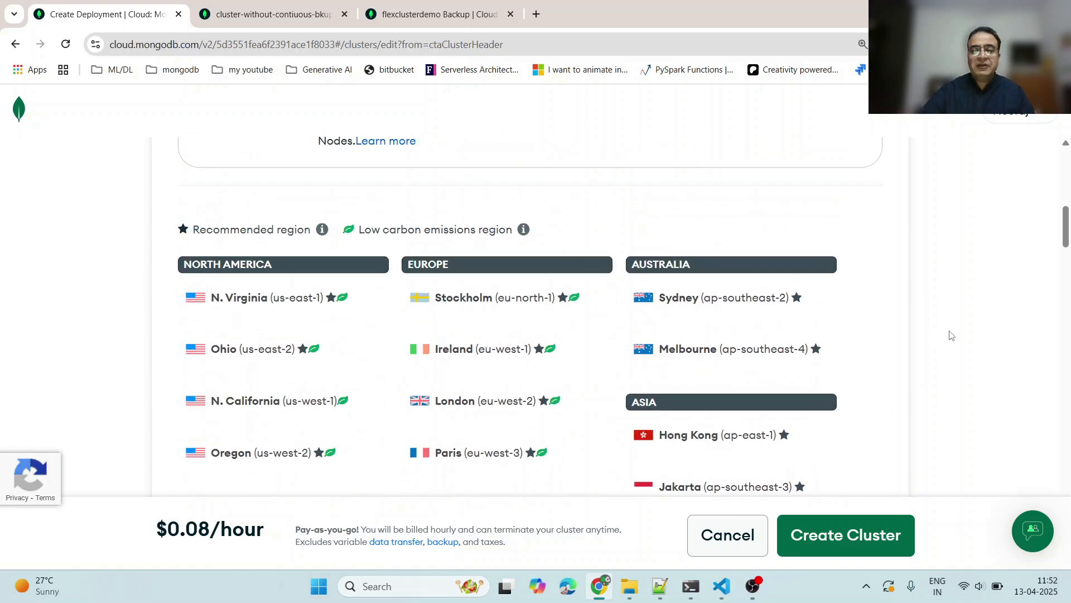
pyautogui.scroll(5, 952, 335)
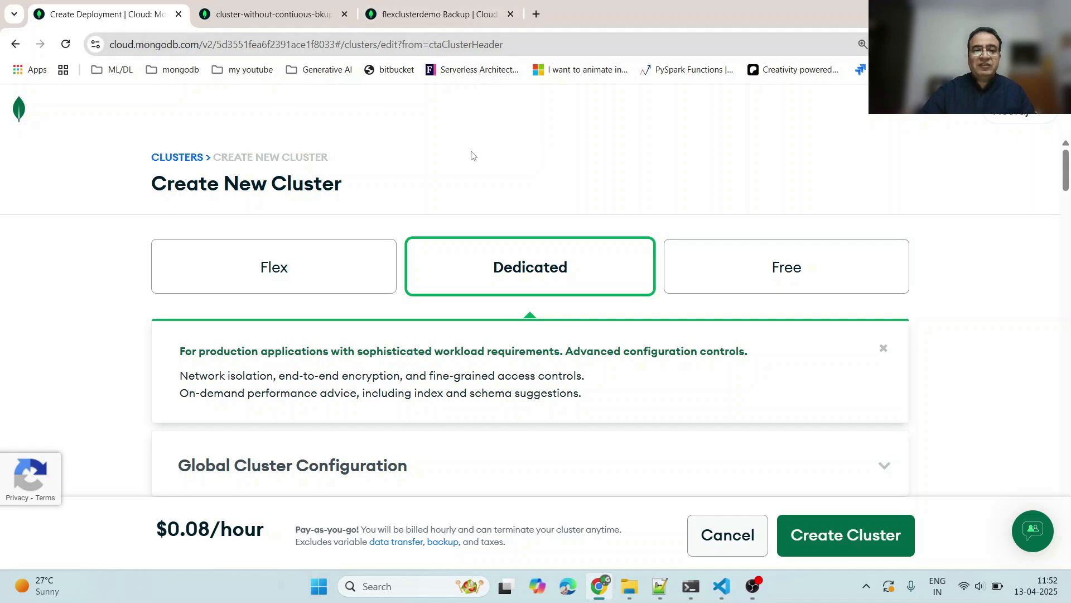
pyautogui.scroll(-20, 941, 289)
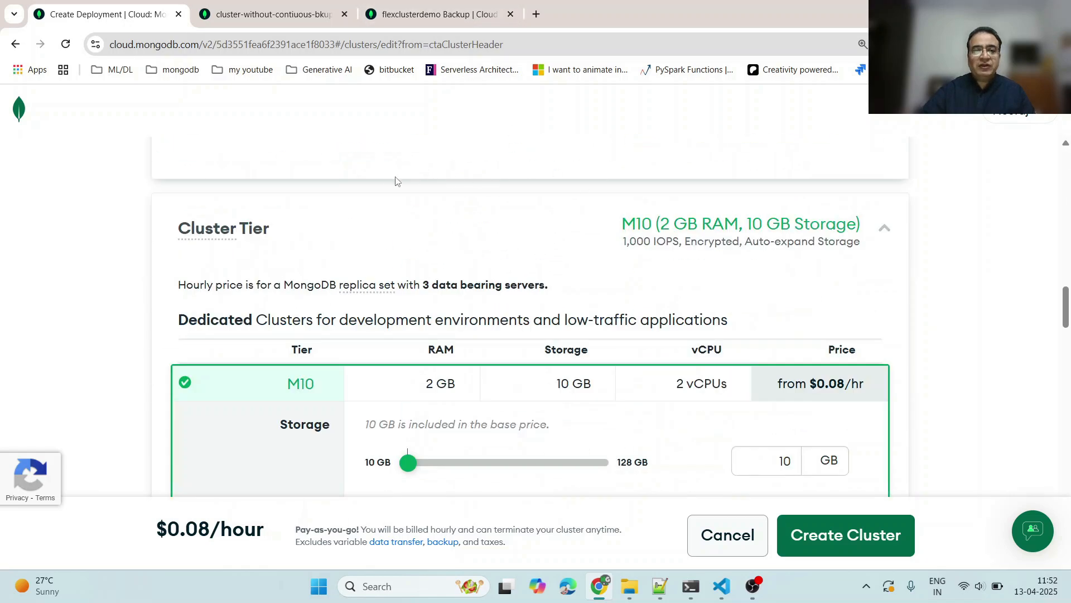
pyautogui.scroll(-6, 581, 280)
pyautogui.scroll(5, 567, 284)
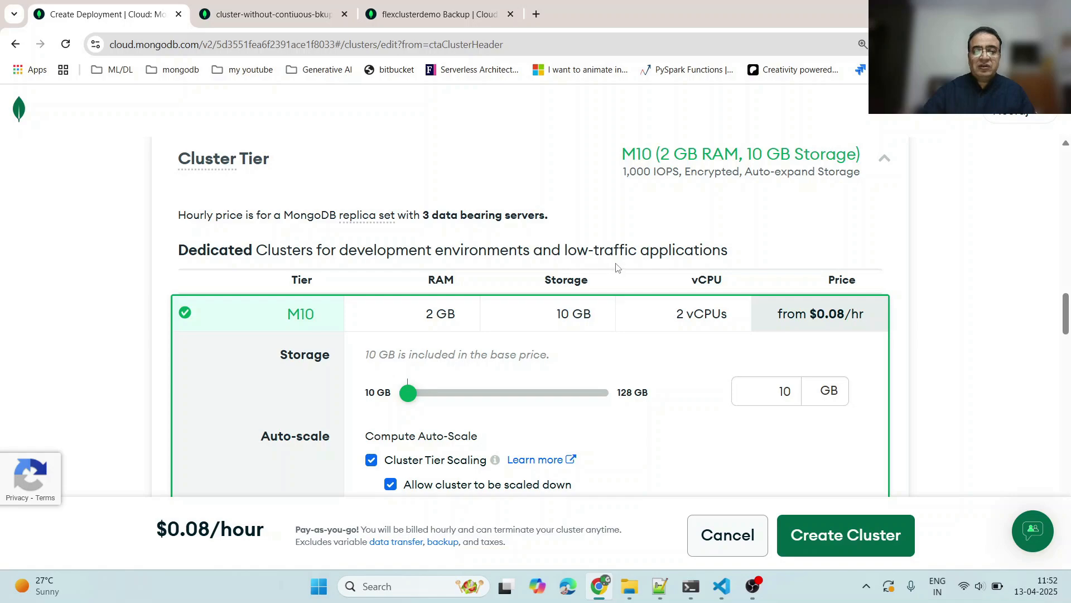
pyautogui.scroll(9, 617, 267)
pyautogui.scroll(-5, 619, 264)
pyautogui.scroll(8, 621, 263)
pyautogui.scroll(-12, 617, 267)
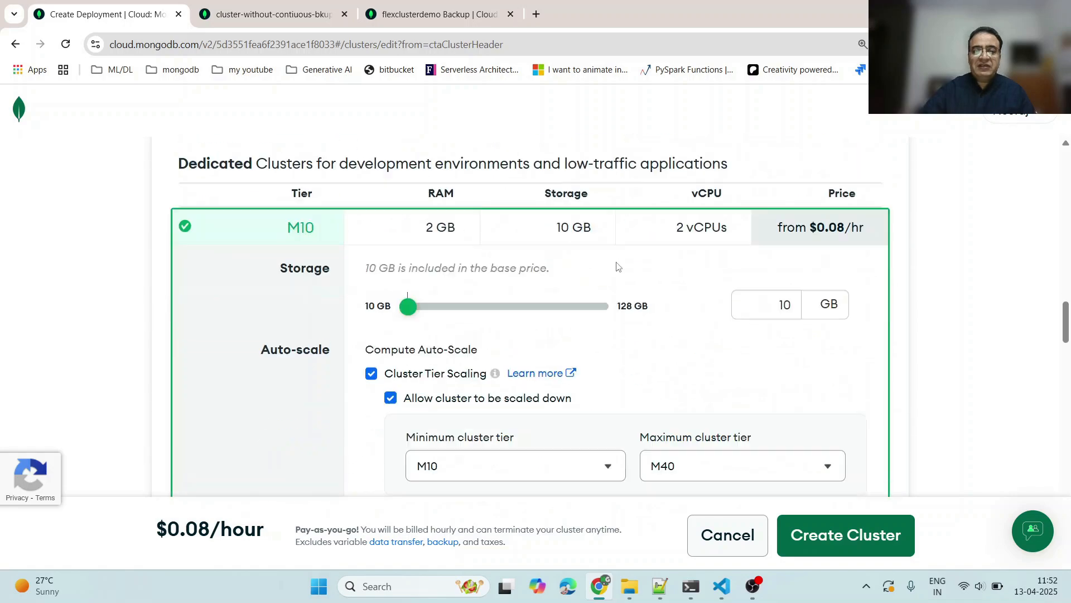
pyautogui.scroll(-10, 618, 267)
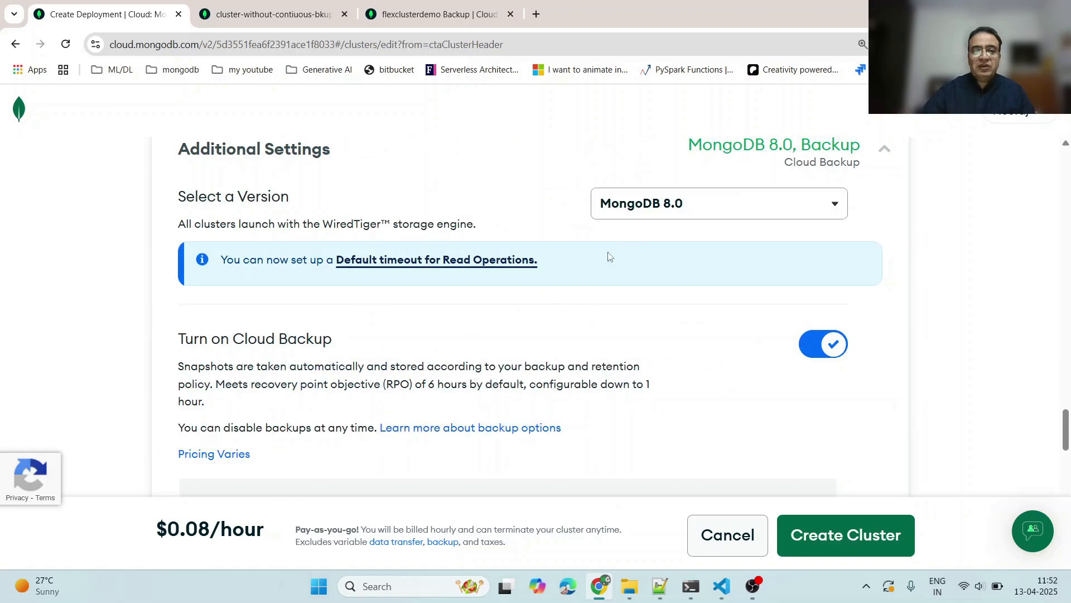
pyautogui.scroll(-3, 609, 256)
# - Highlight the Turn on Cloud Backup and Continuous Cloud Backup headings
pyautogui.moveTo(171, 212); pyautogui.dragTo(329, 201)
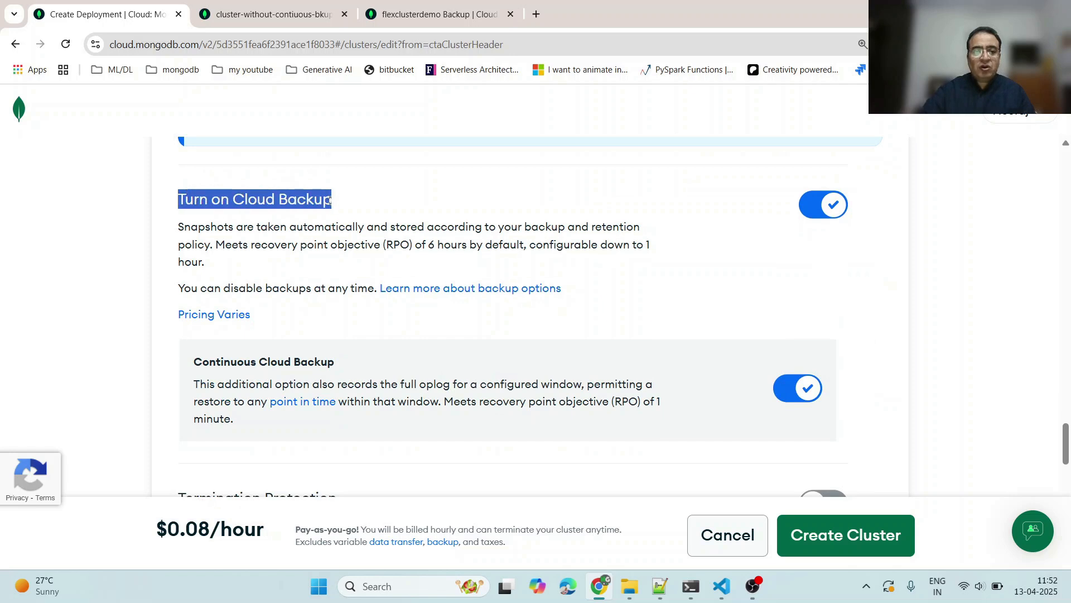
pyautogui.moveTo(194, 362); pyautogui.dragTo(328, 363)
pyautogui.moveTo(178, 199); pyautogui.dragTo(352, 206)
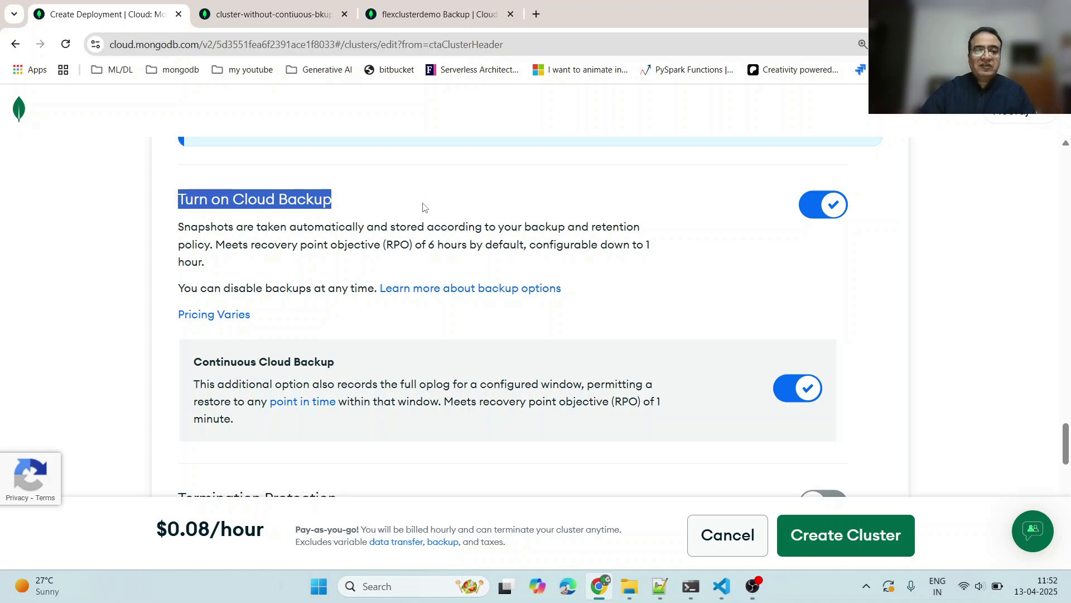
pyautogui.moveTo(208, 199); pyautogui.dragTo(367, 196)
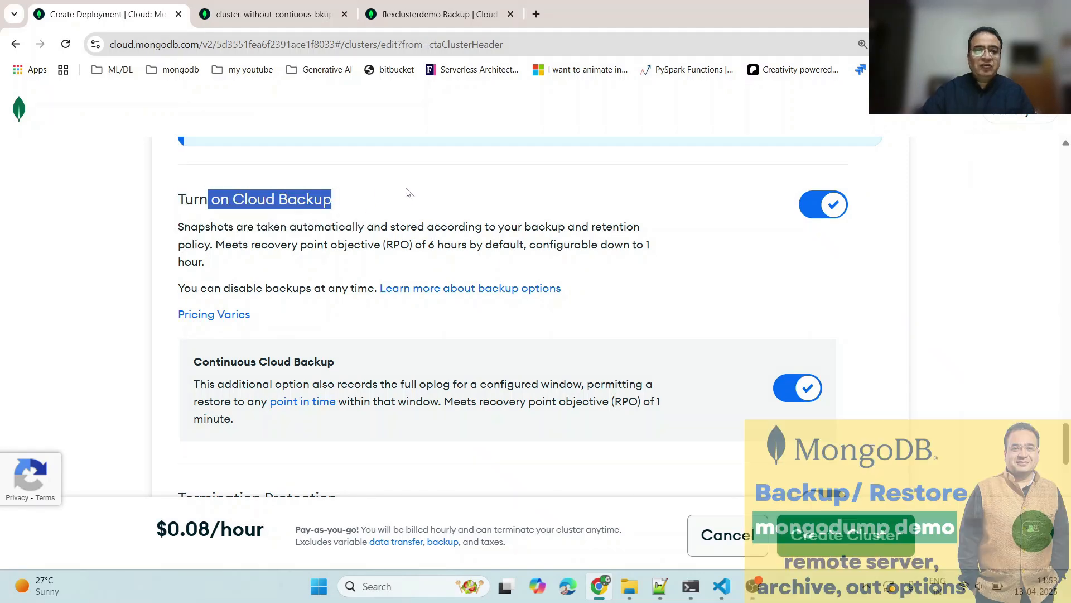
# - Switch to the cluster-without-contiuous-bkup tab and review its Snapshots and Backup Policy pages
pyautogui.click(304, 25)
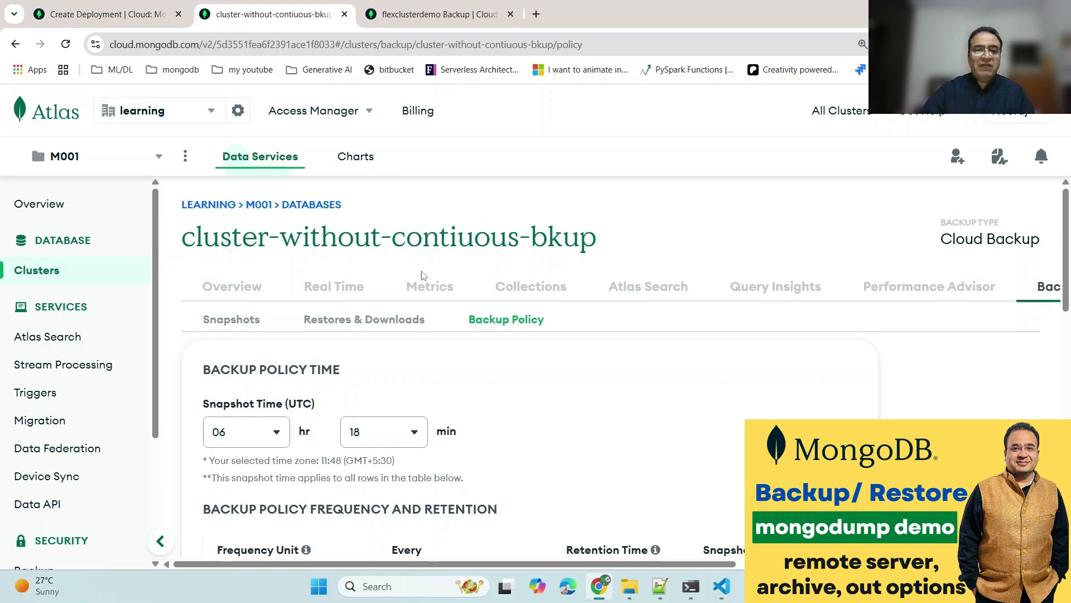
pyautogui.scroll(-1, 449, 308)
pyautogui.scroll(1, 365, 321)
pyautogui.scroll(-5, 393, 326)
pyautogui.scroll(4, 479, 363)
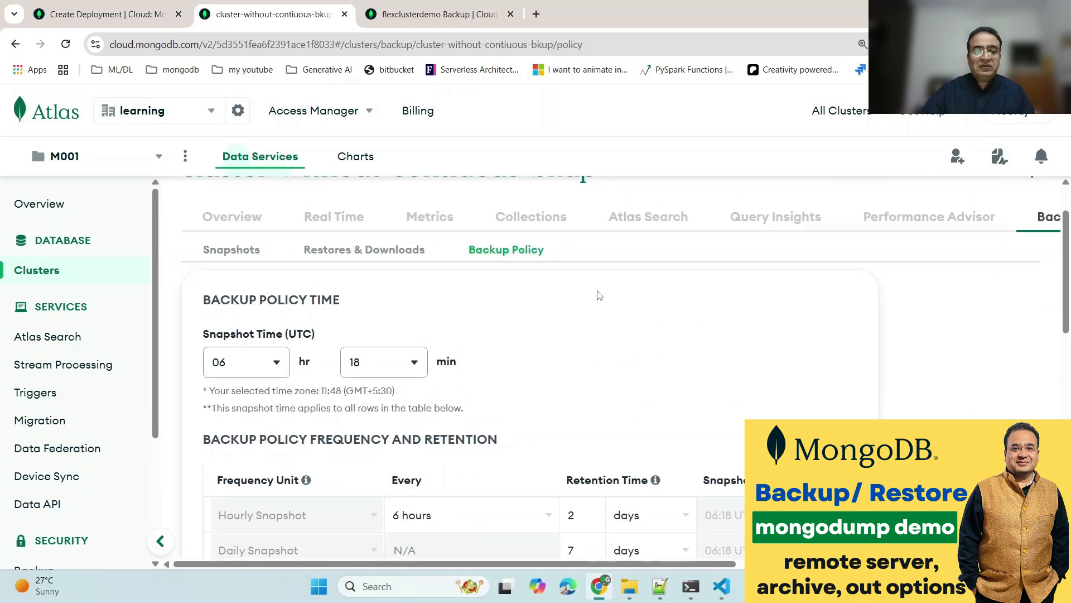
pyautogui.scroll(1, 441, 323)
pyautogui.click(249, 322)
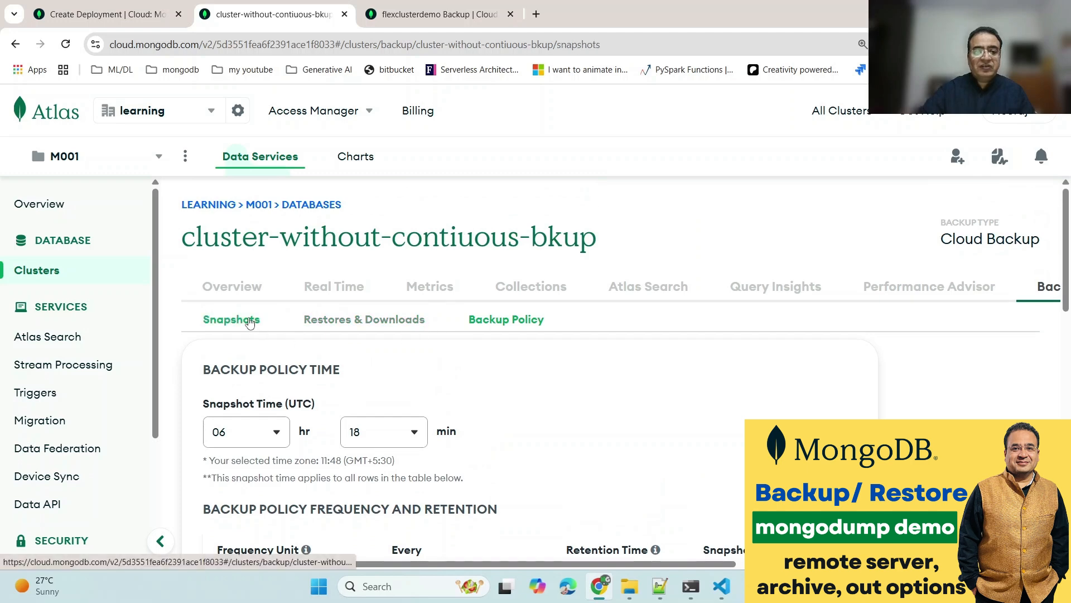
pyautogui.scroll(-2, 642, 382)
pyautogui.scroll(2, 566, 385)
pyautogui.click(502, 319)
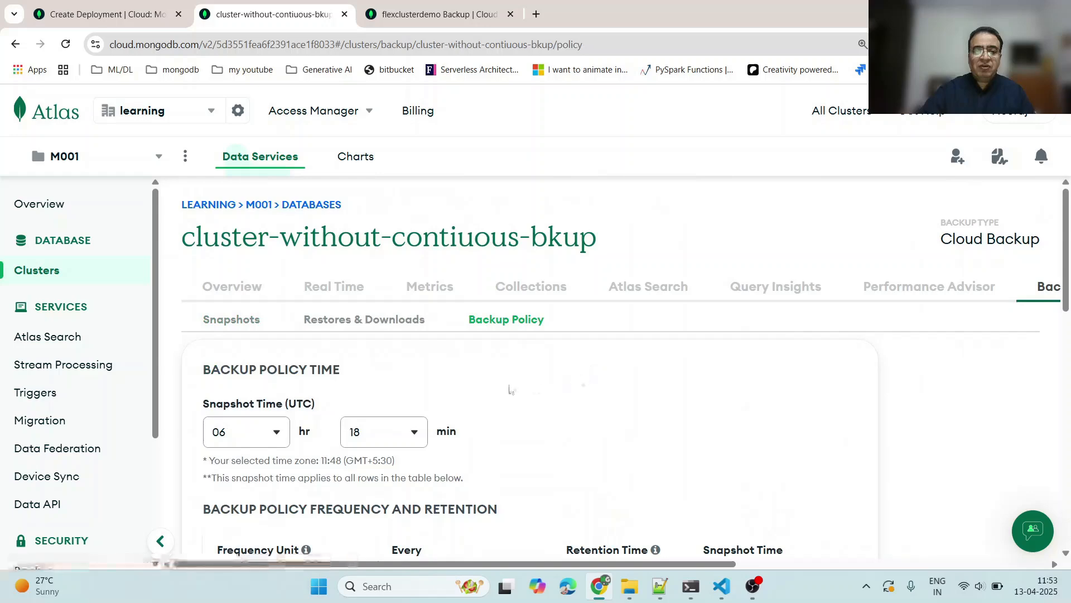
pyautogui.scroll(-3, 508, 390)
pyautogui.scroll(2, 506, 390)
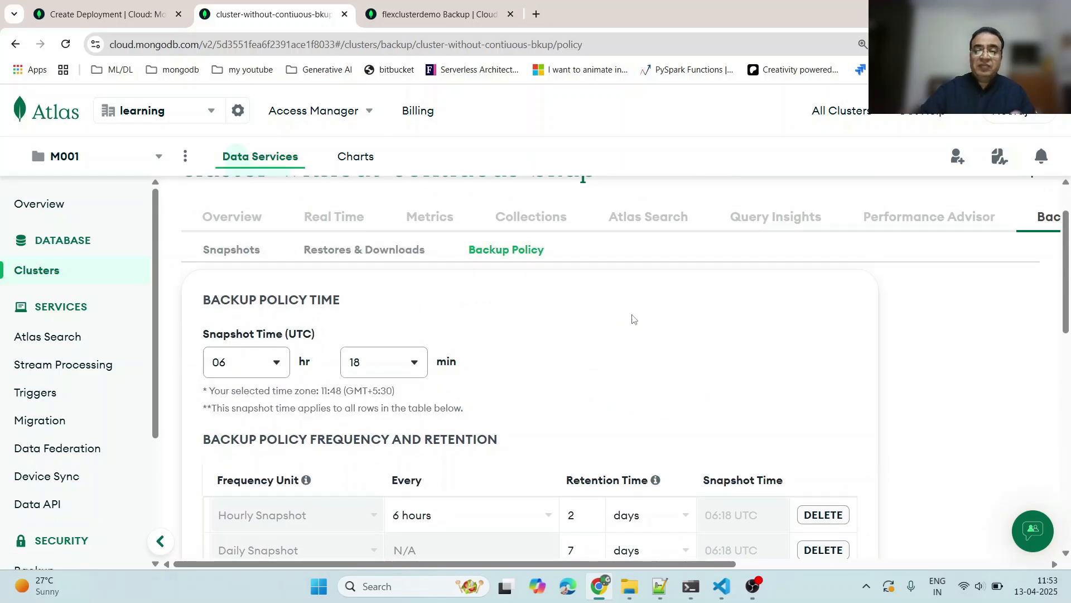
# - Return to the Create Deployment tab and highlight the Turn on Cloud Backup heading
pyautogui.click(416, 15)
pyautogui.click(86, 17)
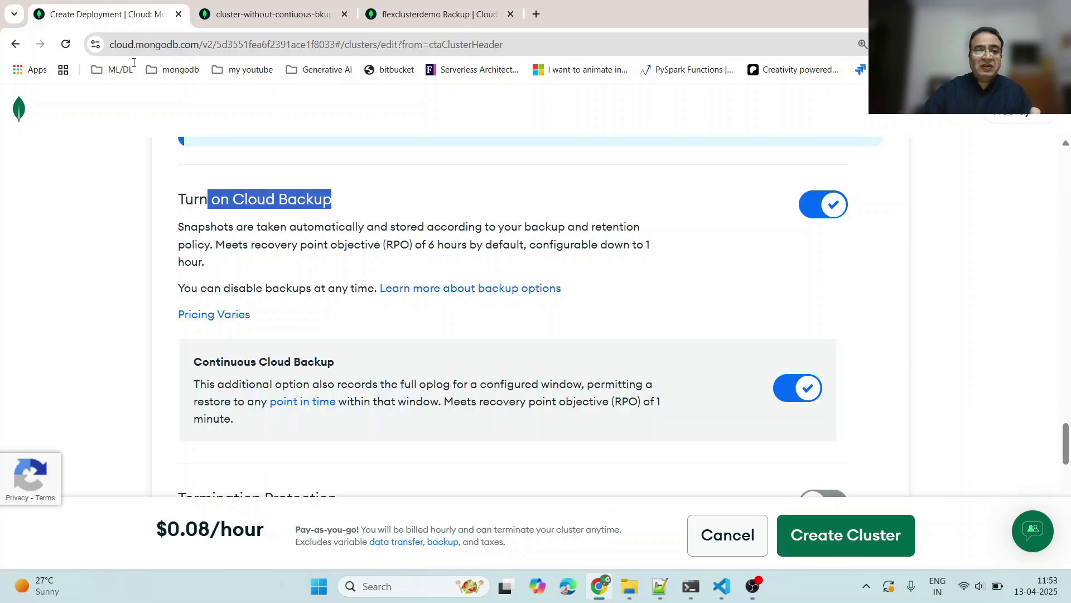
pyautogui.moveTo(179, 199); pyautogui.dragTo(363, 208)
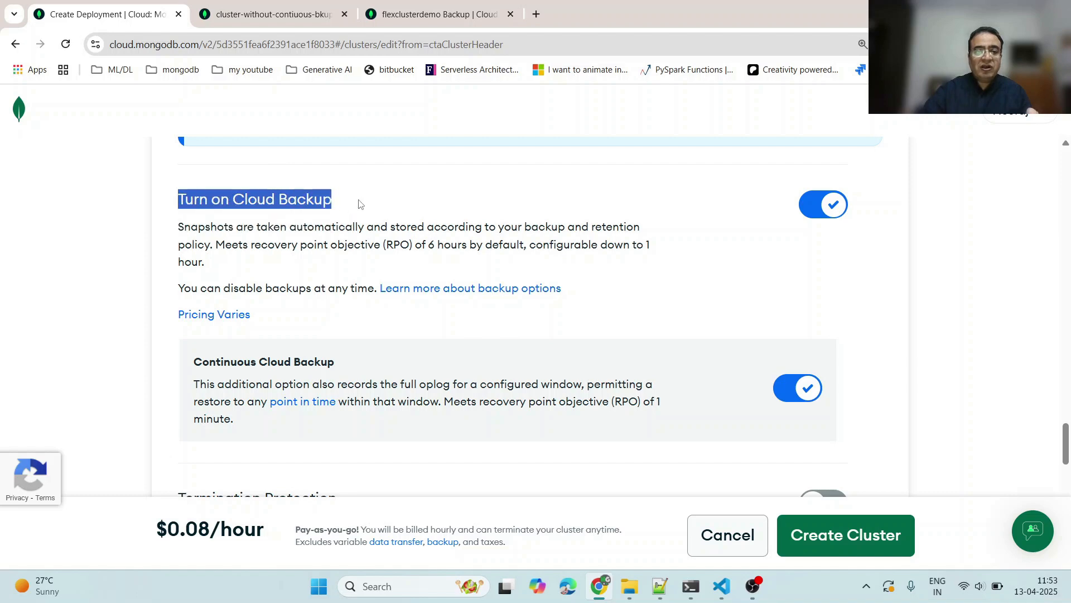
# - Switch to the cluster-without-contiuous-bkup tab and examine the backup policy frequency and retention table
pyautogui.click(246, 17)
pyautogui.scroll(-3, 539, 343)
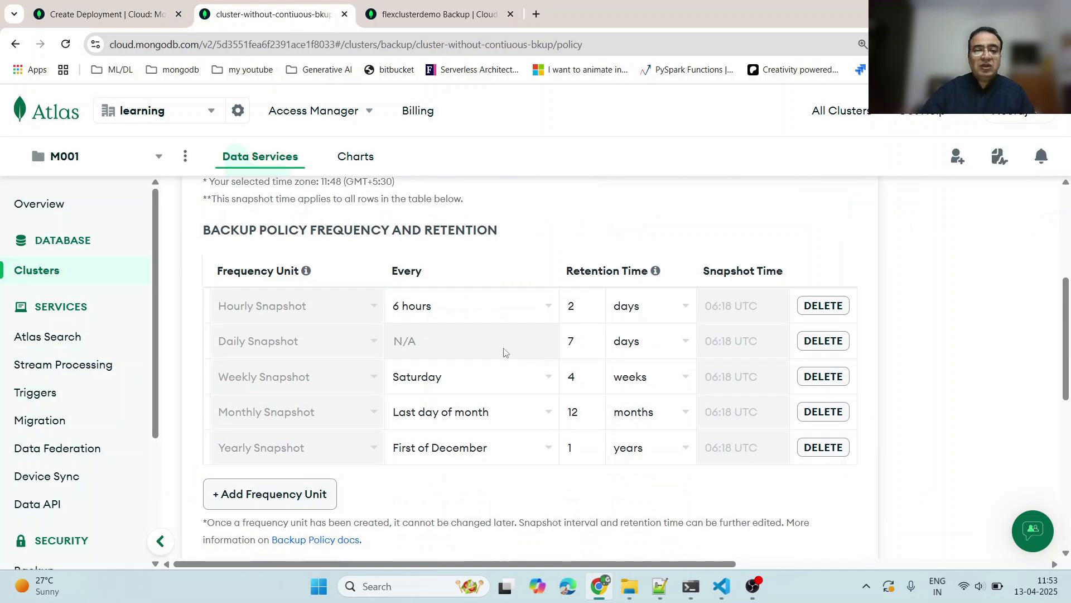
# - Scroll through the cluster-without-contiuous-bkup Backup Policy page to review the snapshot time and frequency table
pyautogui.scroll(1, 419, 350)
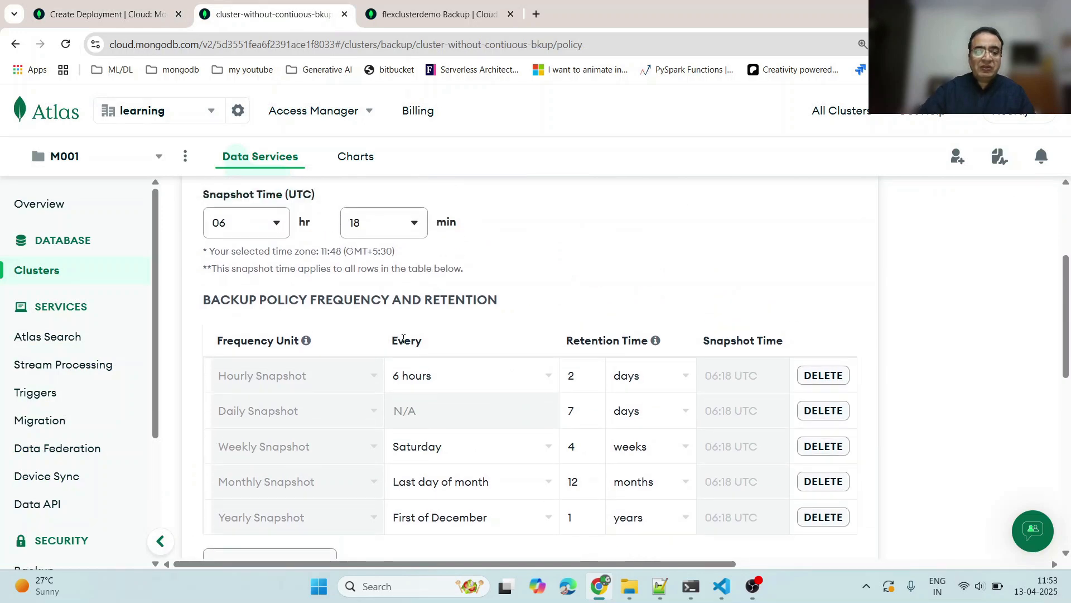
pyautogui.scroll(-1, 392, 351)
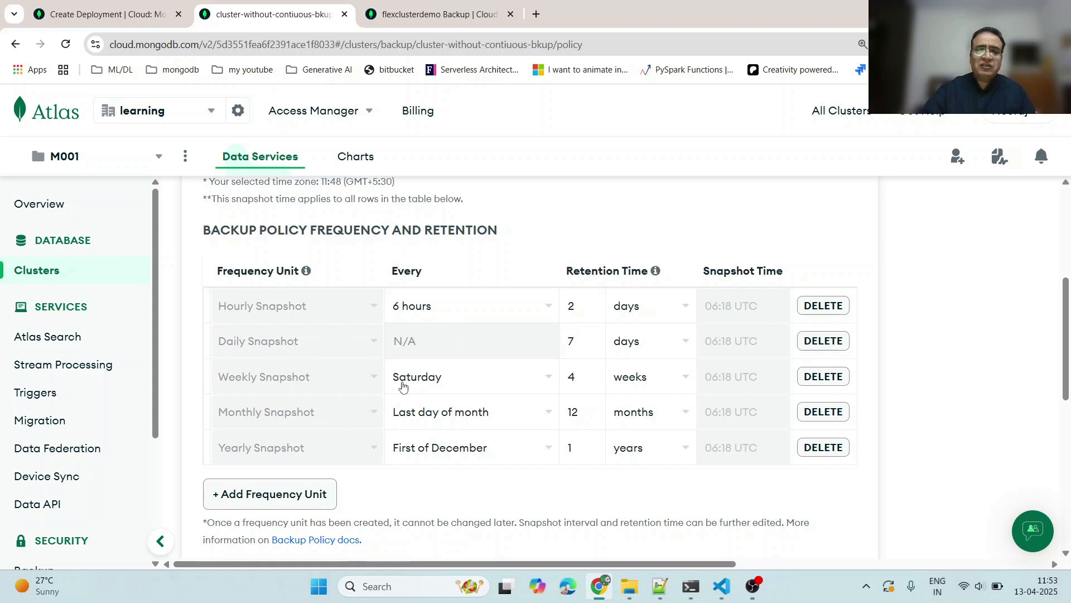
pyautogui.scroll(5, 413, 362)
pyautogui.scroll(-1, 443, 388)
pyautogui.scroll(1, 452, 395)
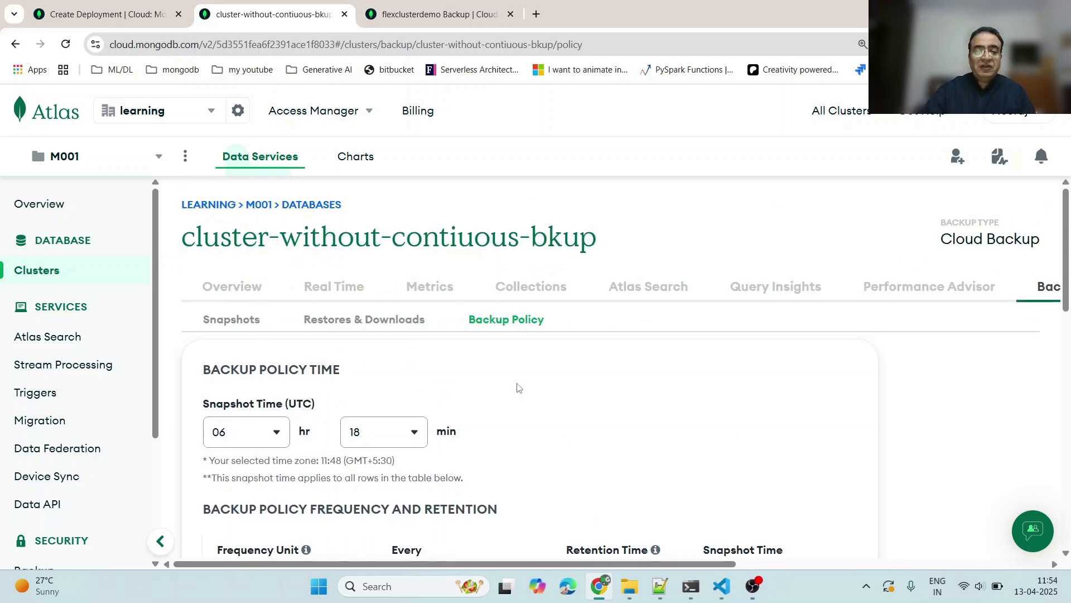
pyautogui.scroll(-1, 517, 387)
pyautogui.scroll(1, 517, 388)
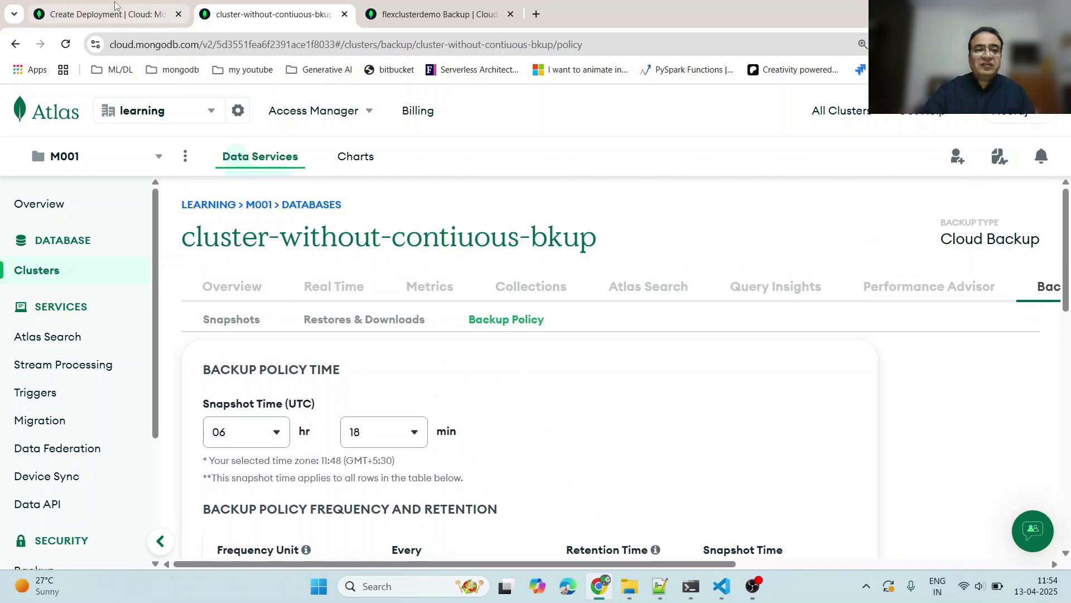
# - Switch to the Create Deployment tab and highlight the Turn on Cloud Backup and Continuous Cloud Backup headings
pyautogui.click(106, 14)
pyautogui.click(197, 203)
pyautogui.moveTo(192, 198); pyautogui.dragTo(345, 207)
pyautogui.click(371, 213)
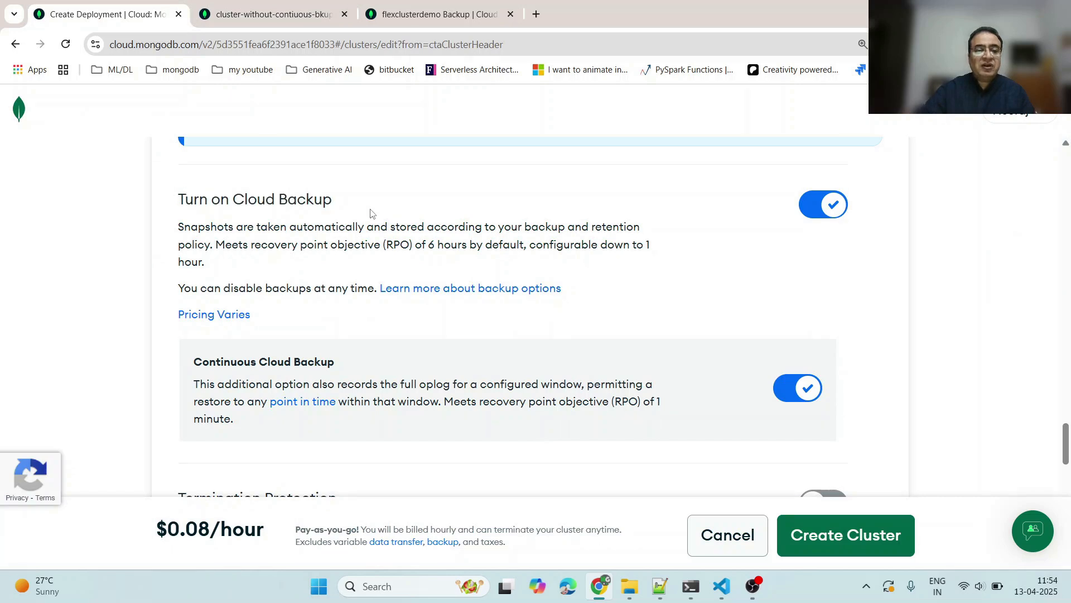
pyautogui.moveTo(195, 360); pyautogui.dragTo(346, 356)
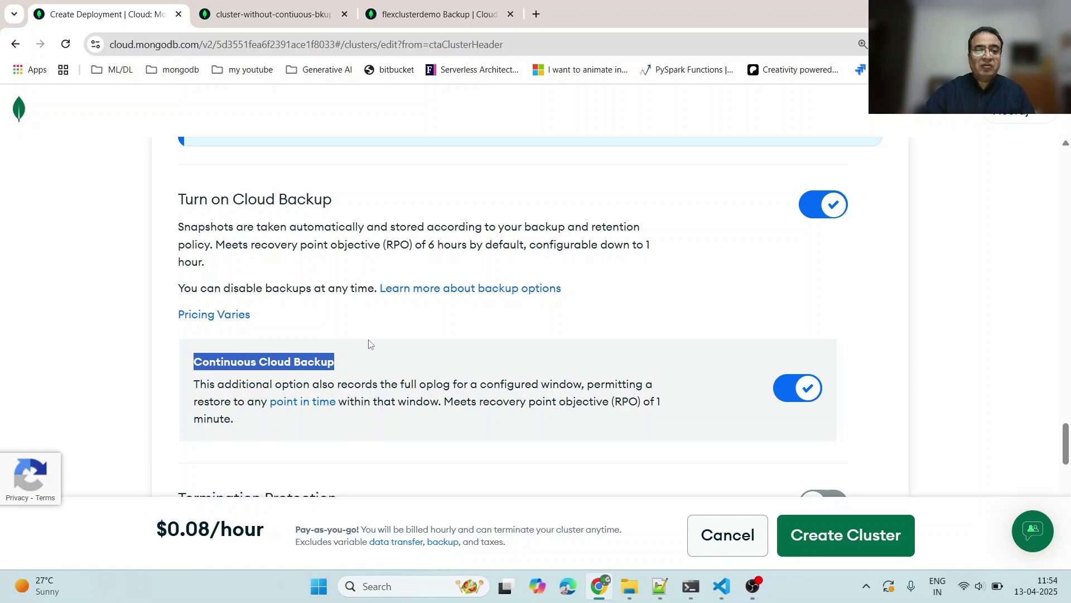
# - Switch to the cluster-without-contiuous-bkup tab and open its Snapshots page
pyautogui.click(259, 15)
pyautogui.click(241, 323)
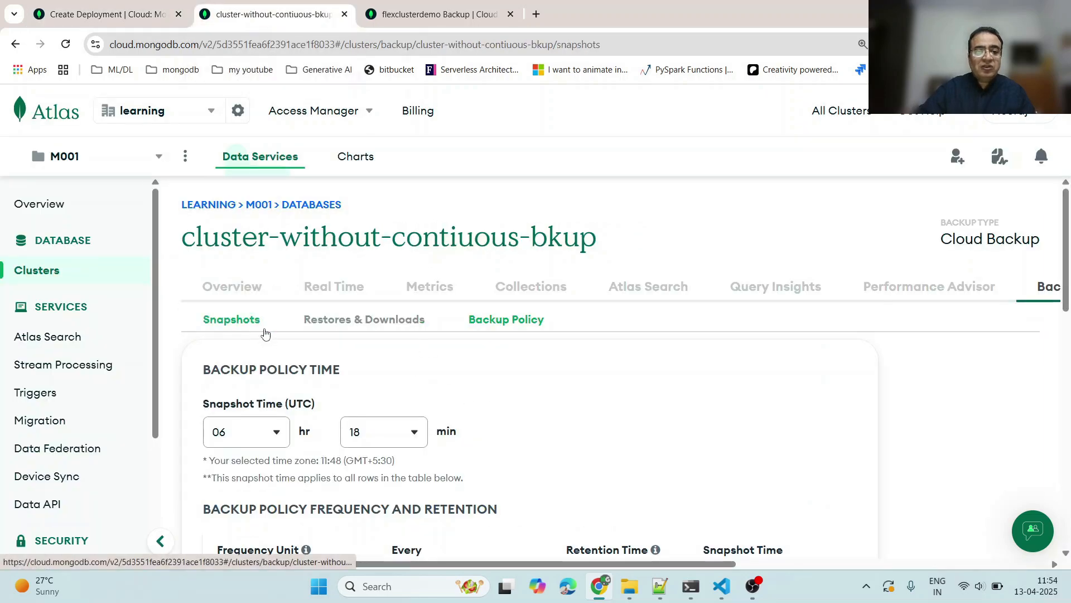
pyautogui.scroll(-2, 611, 379)
pyautogui.scroll(1, 410, 298)
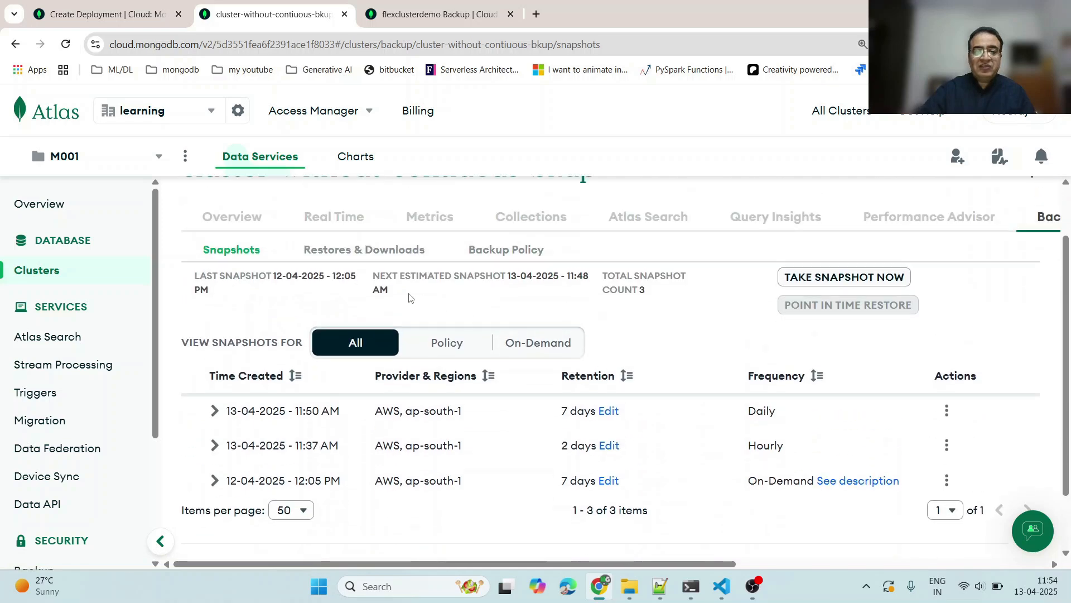
# - Open the On-Demand Snapshot dialog and close it without taking a snapshot
pyautogui.hotkey('ctrl', '-')
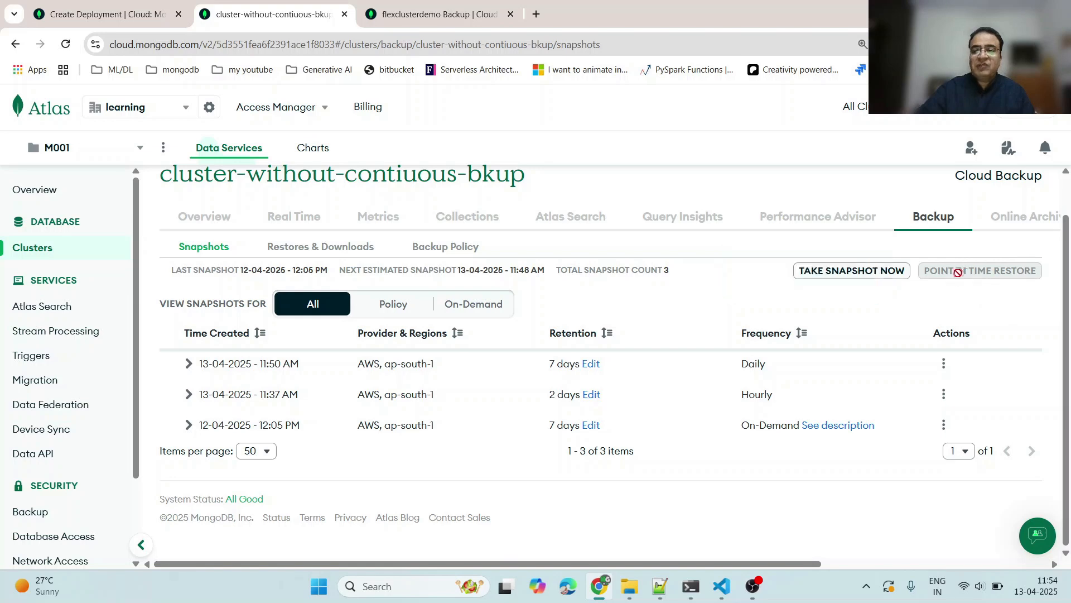
pyautogui.click(864, 275)
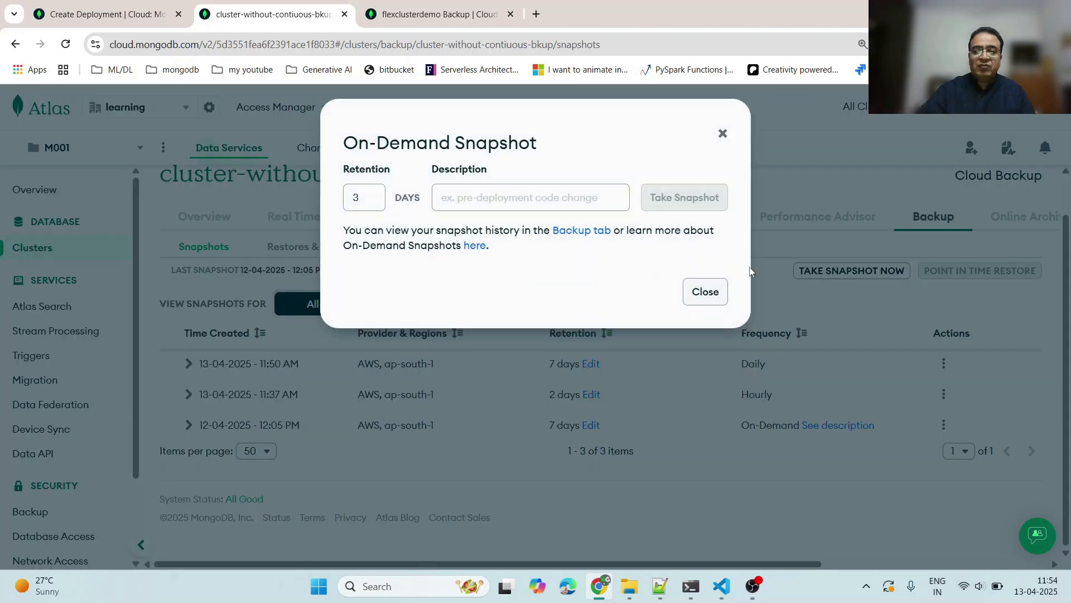
pyautogui.click(724, 134)
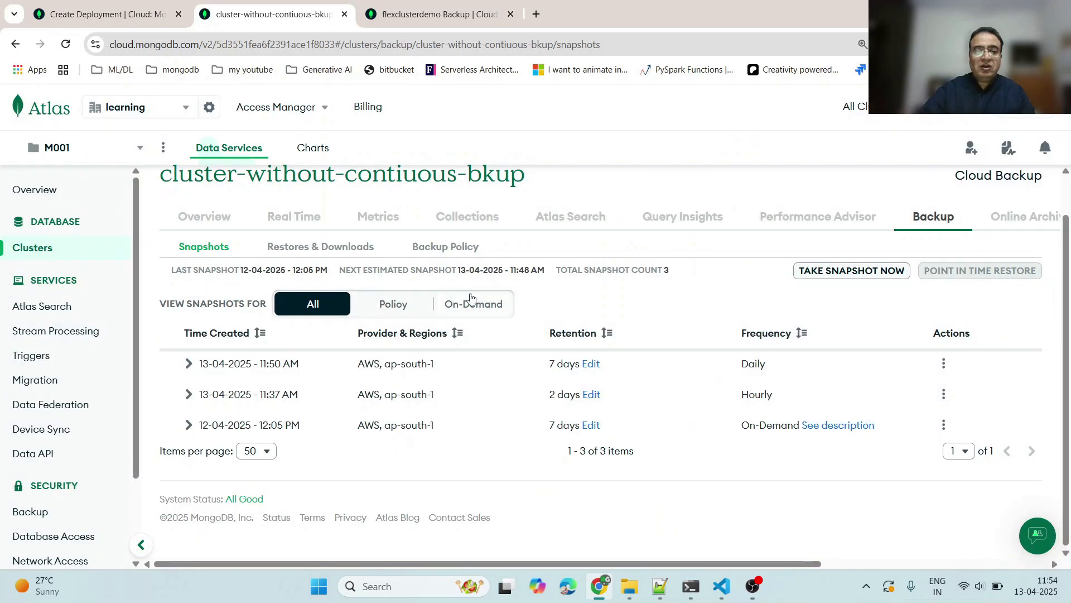
# - Open the Backup Policy page and inspect the hourly snapshot interval and retention unit options without changing them
pyautogui.click(442, 243)
pyautogui.scroll(-5, 430, 363)
pyautogui.scroll(3, 459, 354)
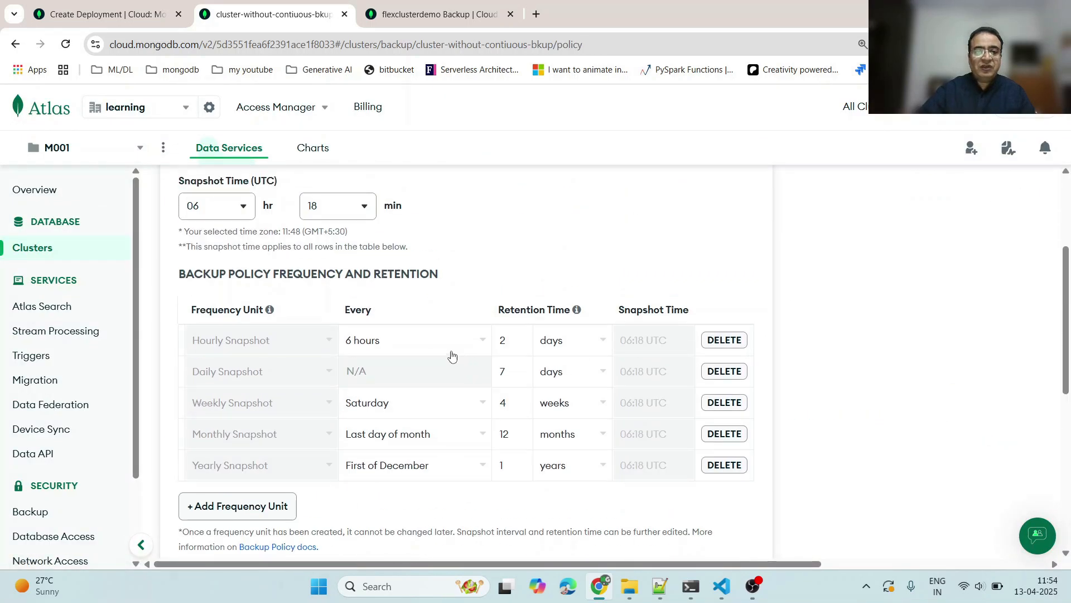
pyautogui.click(407, 341)
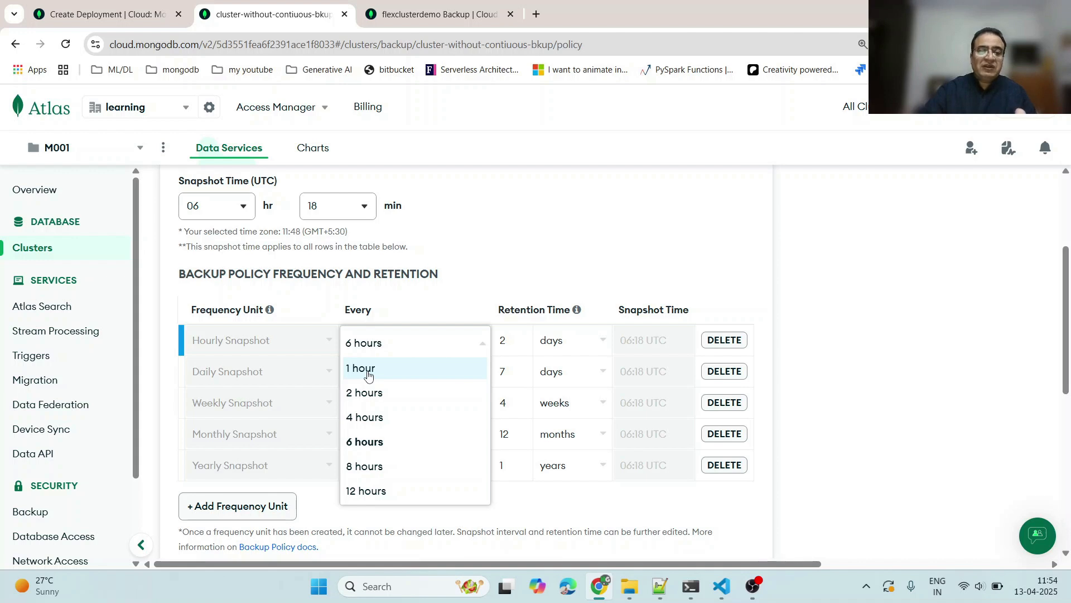
pyautogui.click(482, 277)
pyautogui.click(518, 340)
pyautogui.click(568, 347)
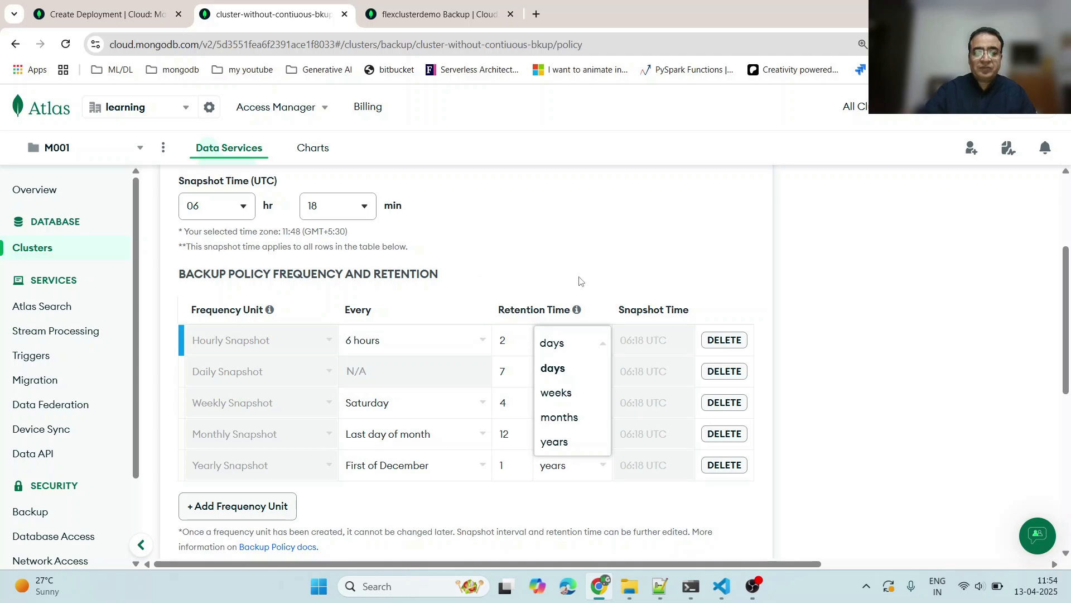
pyautogui.click(570, 350)
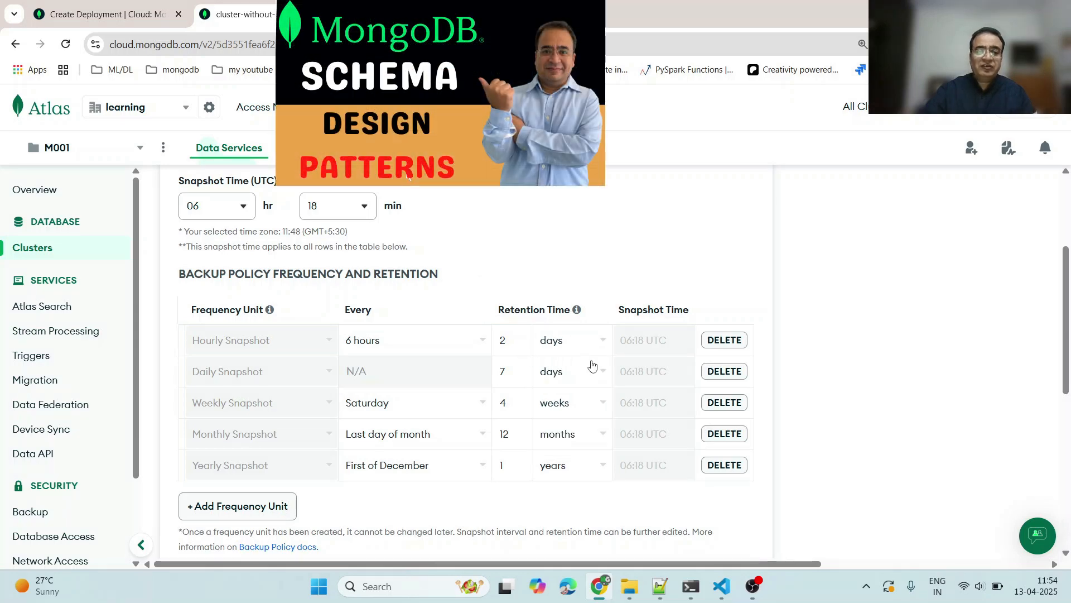
# - Return to the Snapshots page and filter the snapshot list by Policy, then back to All
pyautogui.scroll(3, 504, 363)
pyautogui.click(209, 296)
pyautogui.scroll(-1, 506, 399)
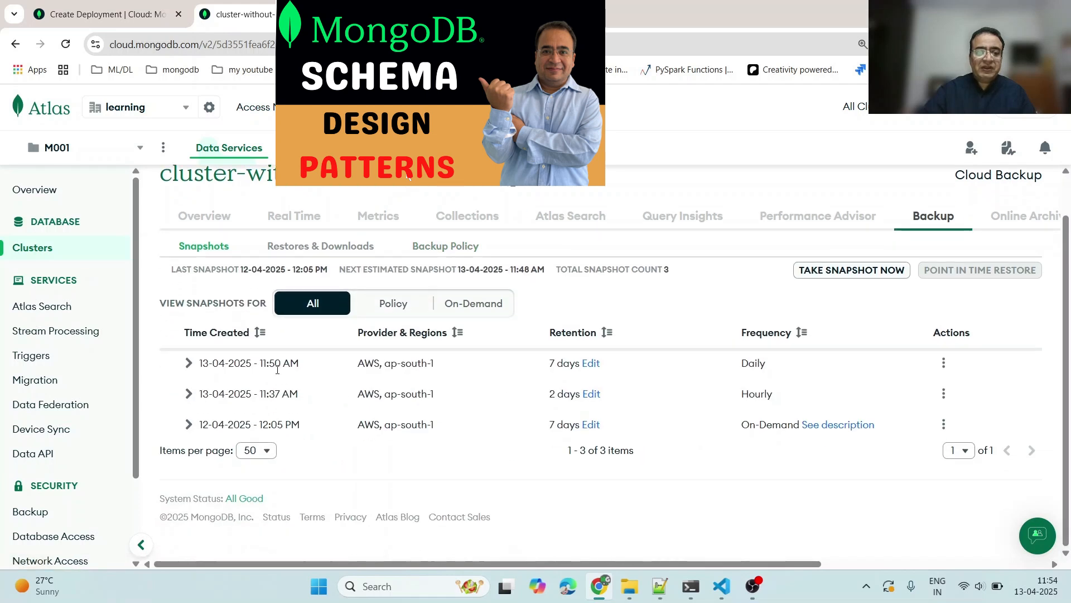
pyautogui.click(393, 304)
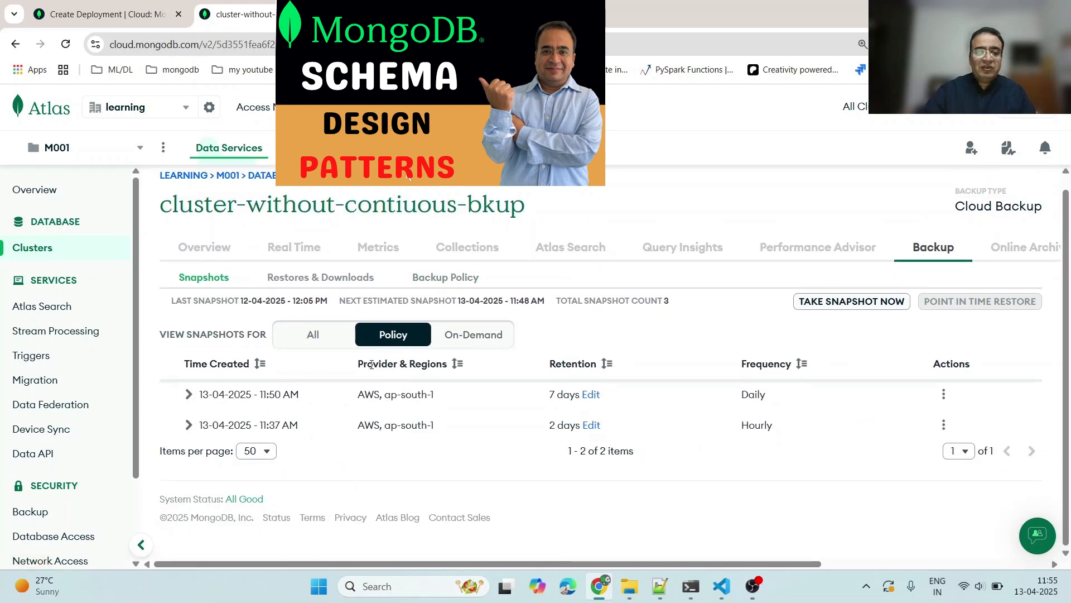
pyautogui.click(304, 343)
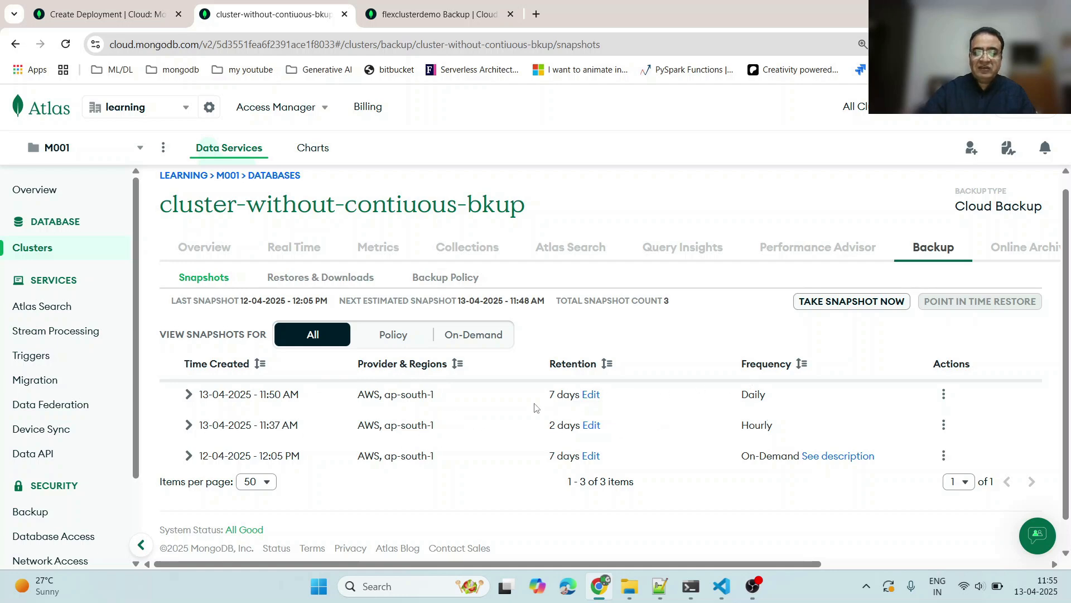
# - Highlight the Daily and Hourly frequency labels in the snapshots list
pyautogui.doubleClick(753, 395)
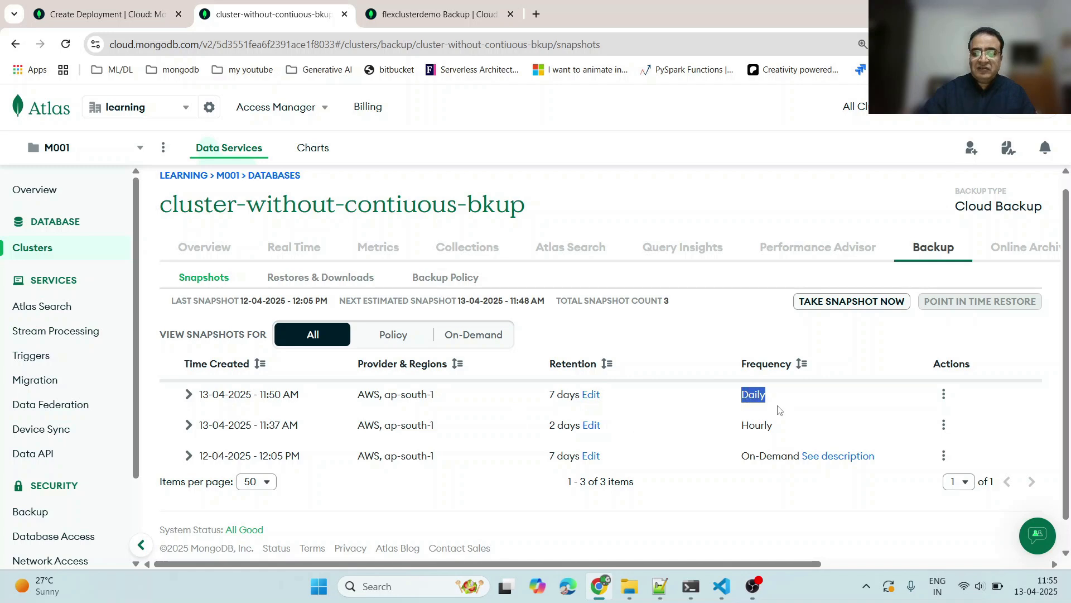
pyautogui.doubleClick(756, 426)
pyautogui.click(751, 403)
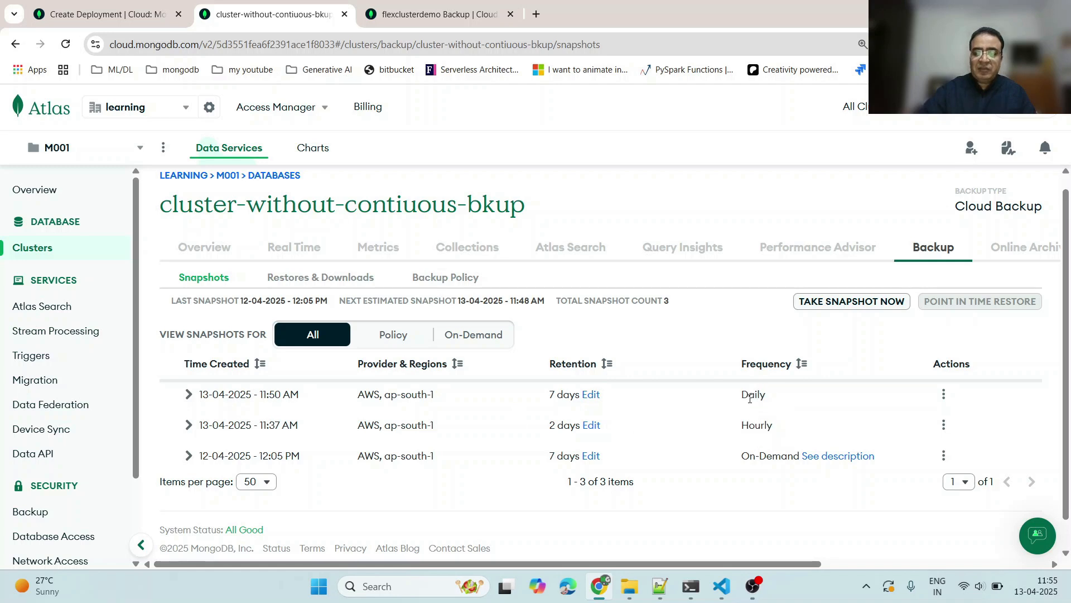
pyautogui.moveTo(744, 394); pyautogui.dragTo(767, 396)
pyautogui.click(407, 398)
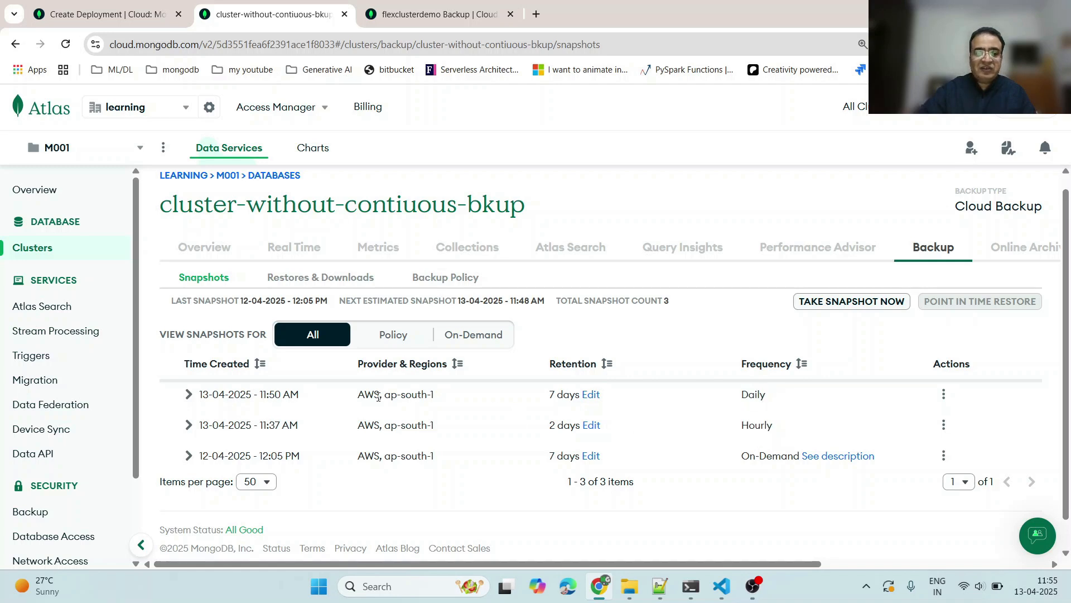
# - Expand the 11:50 AM snapshot's details and highlight its time and the 11:37 AM snapshot's retention
pyautogui.click(189, 394)
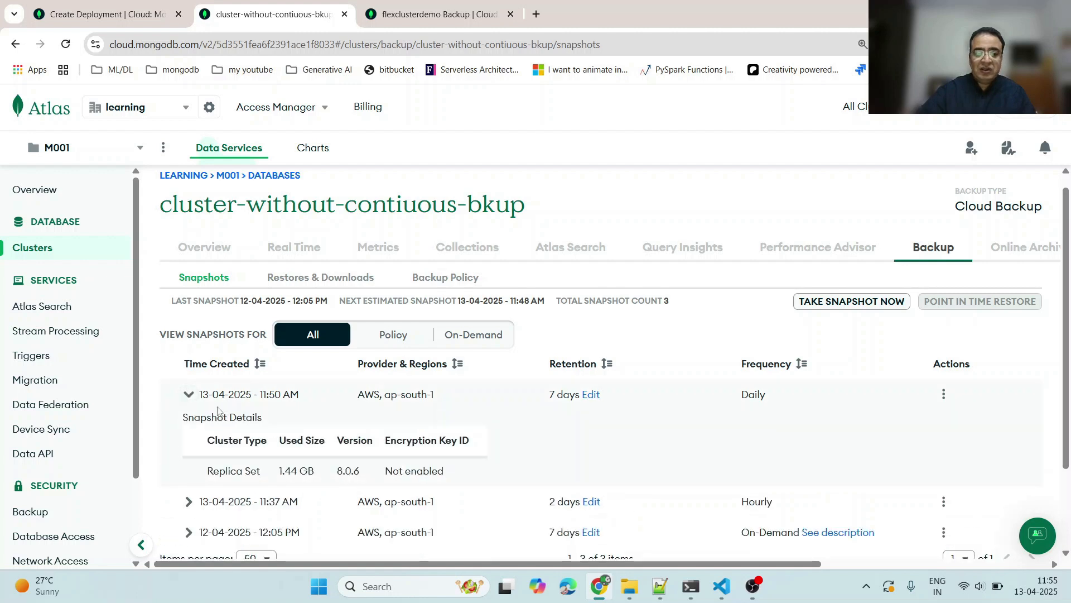
pyautogui.scroll(-1, 257, 391)
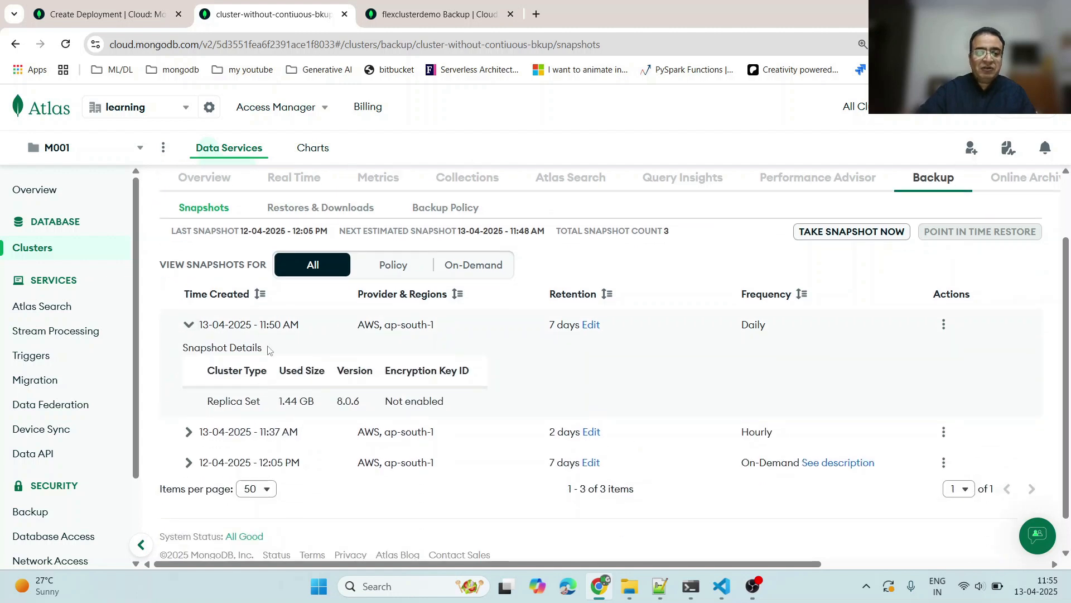
pyautogui.moveTo(260, 323); pyautogui.dragTo(278, 322)
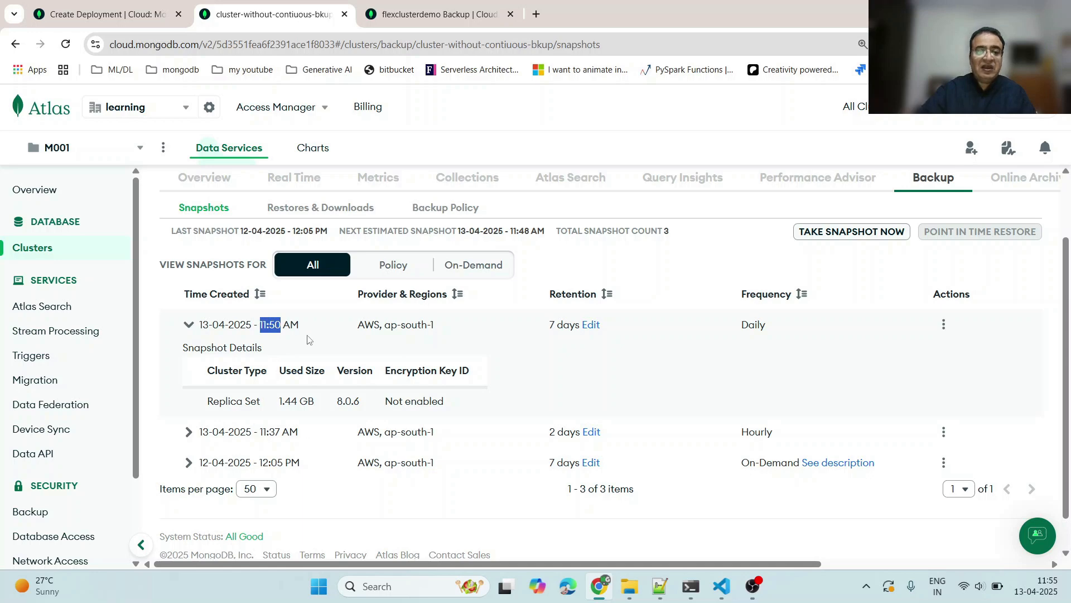
pyautogui.scroll(1, 323, 336)
pyautogui.scroll(-2, 254, 406)
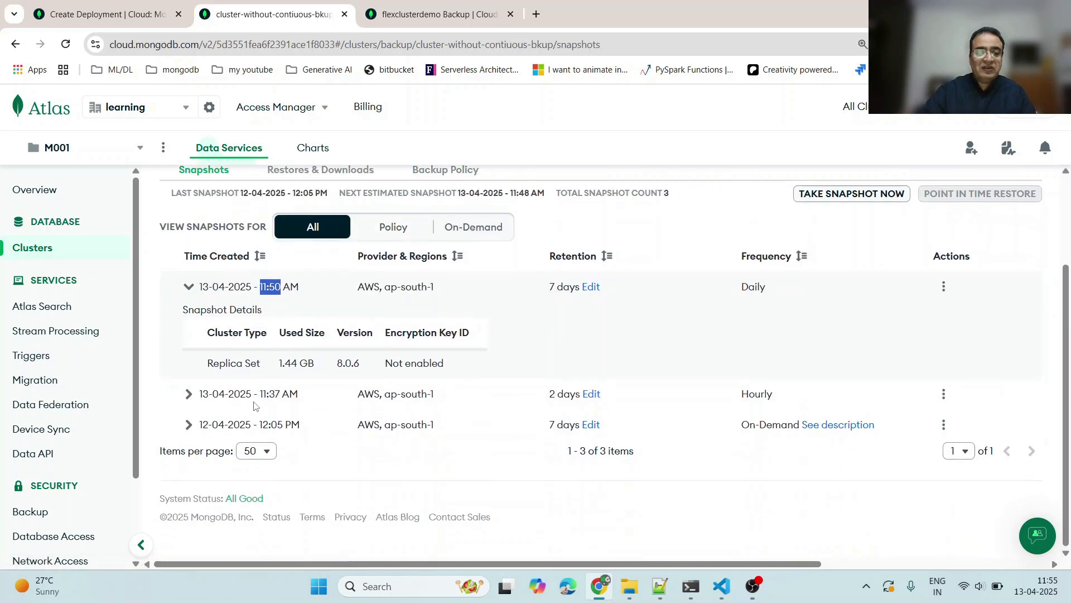
pyautogui.moveTo(773, 394); pyautogui.dragTo(749, 394)
pyautogui.moveTo(550, 394); pyautogui.dragTo(575, 394)
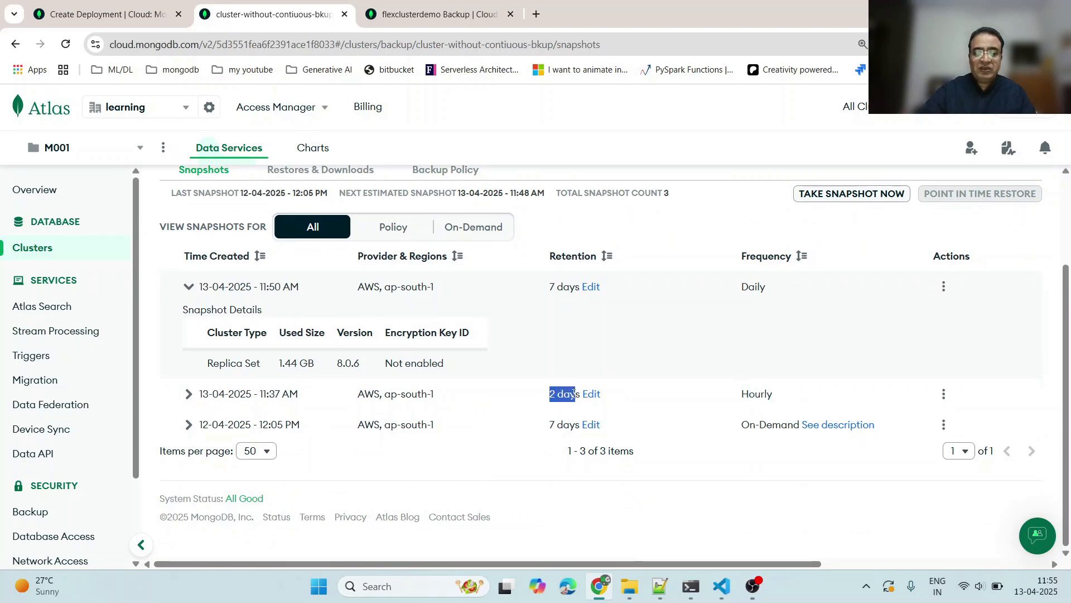
# - Open the retention editor for the 11:37 AM snapshot, cancel it, and highlight the On-Demand frequency label
pyautogui.click(590, 394)
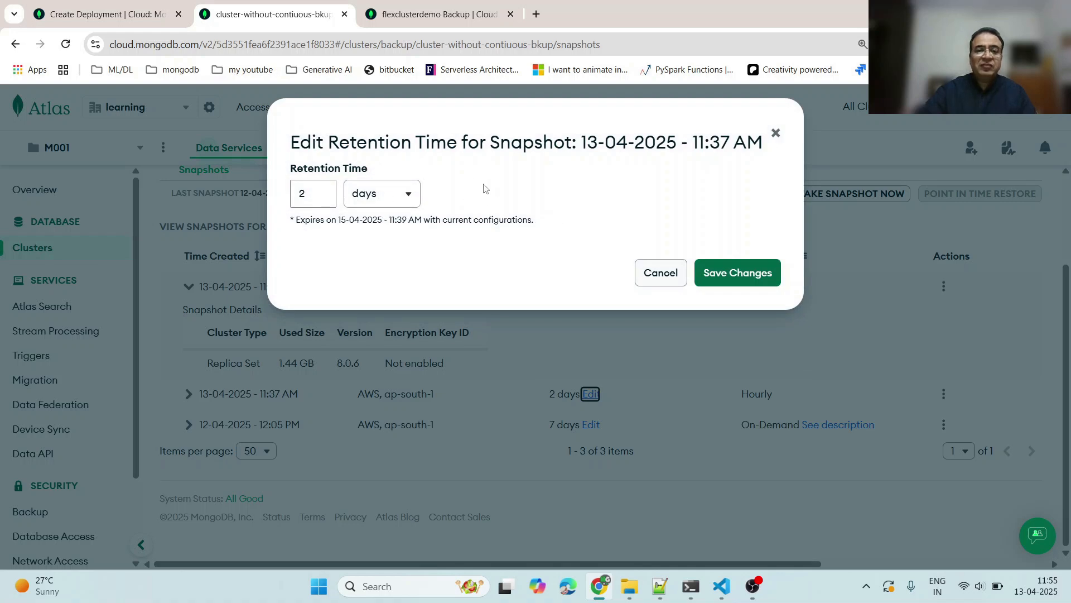
pyautogui.click(661, 273)
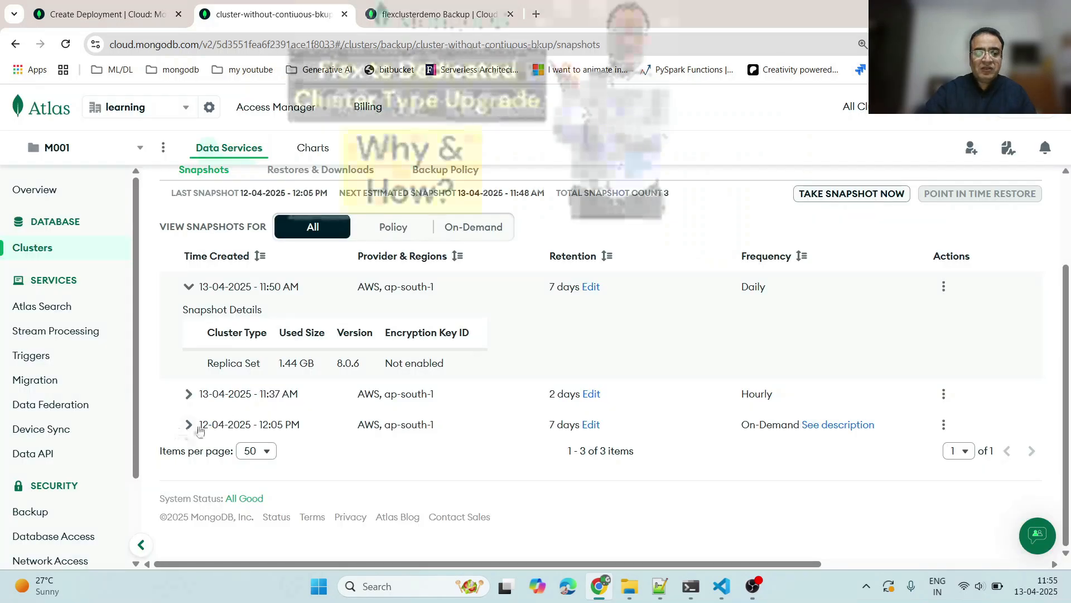
pyautogui.moveTo(739, 424); pyautogui.dragTo(799, 419)
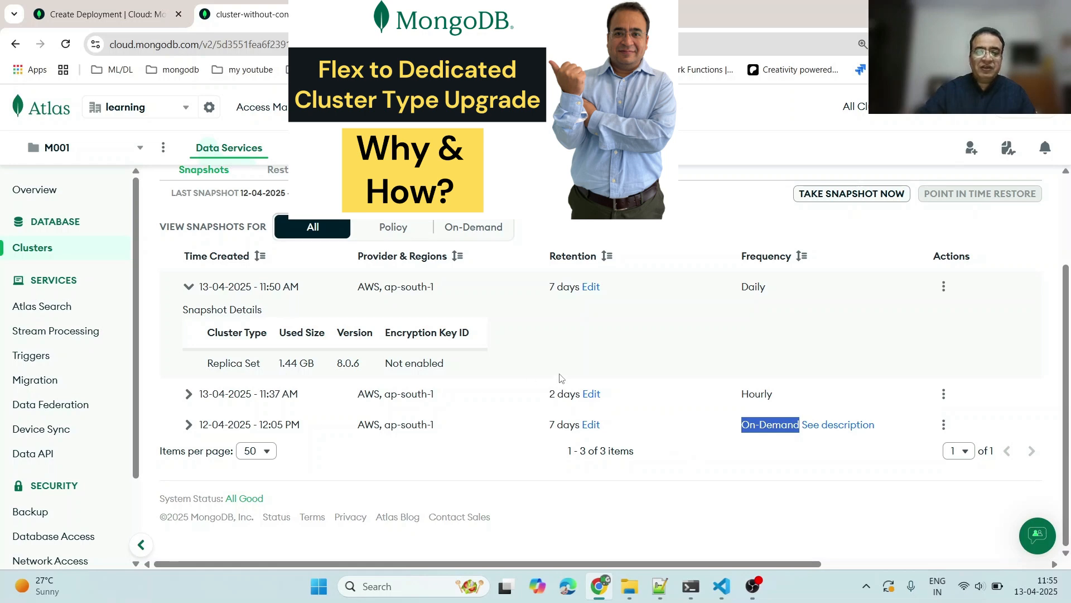
# - Open the actions menu for the 11:50 AM daily snapshot and dismiss it
pyautogui.scroll(2, 530, 383)
pyautogui.click(628, 346)
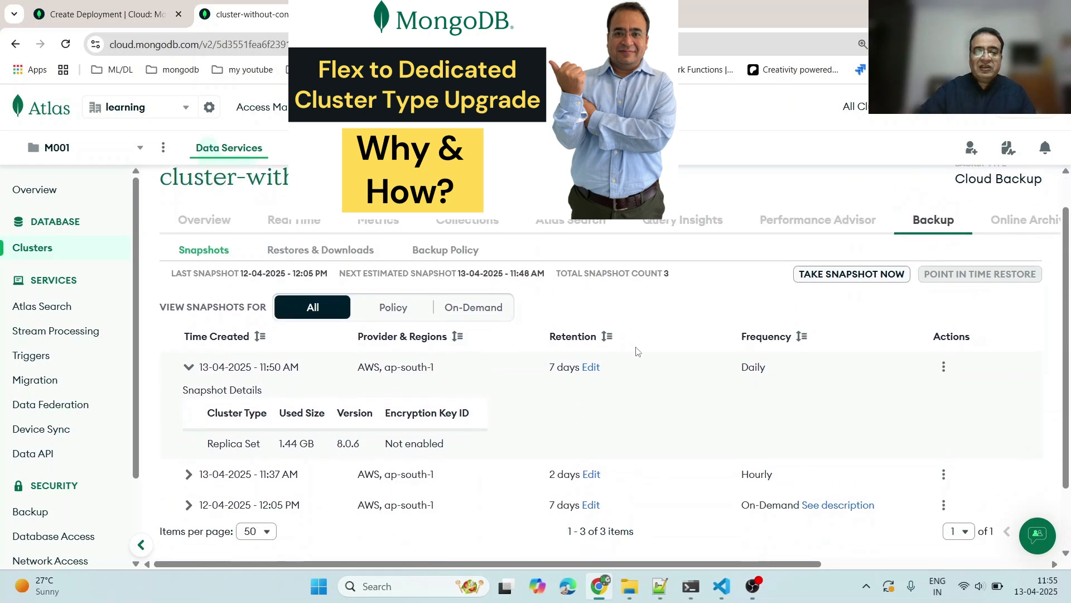
pyautogui.scroll(-2, 637, 350)
pyautogui.click(944, 287)
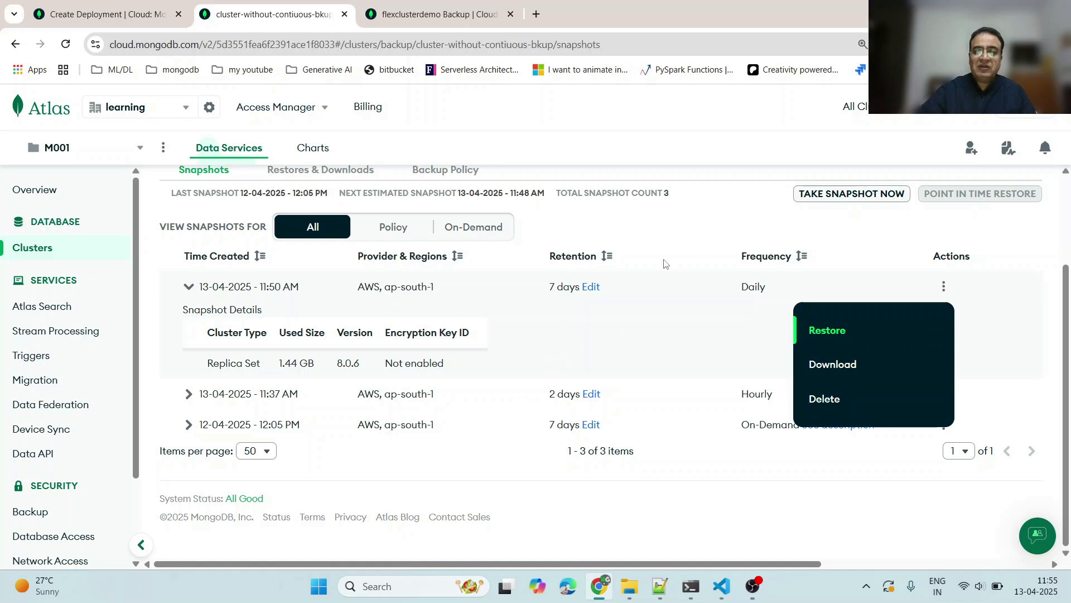
pyautogui.click(668, 241)
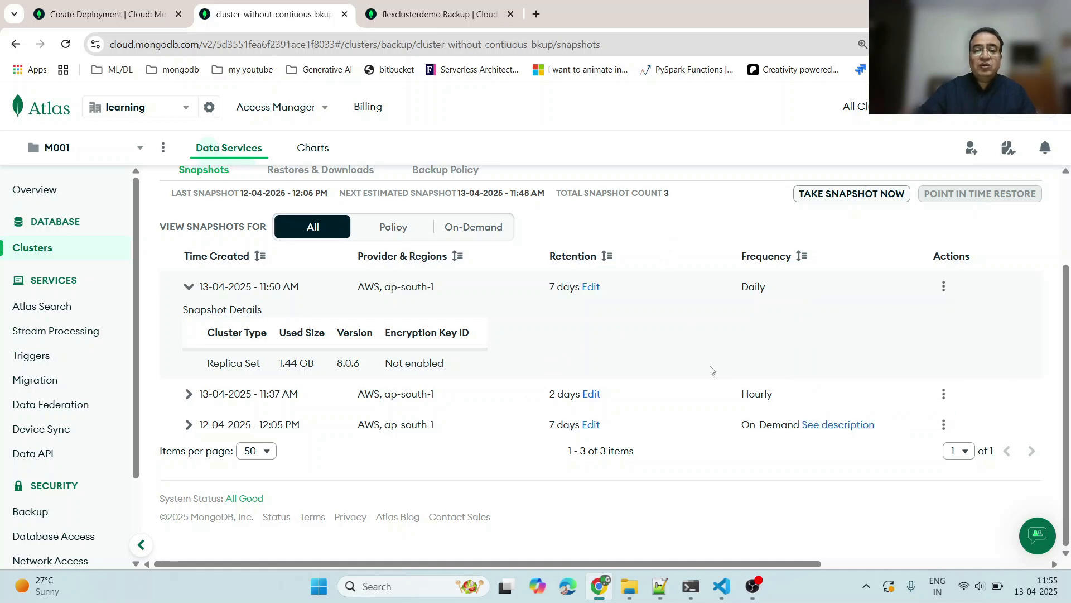
# - Reopen the actions menu of the 11:50 AM daily snapshot to review its Restore, Download and Delete options
pyautogui.scroll(2, 707, 366)
pyautogui.scroll(-1, 698, 368)
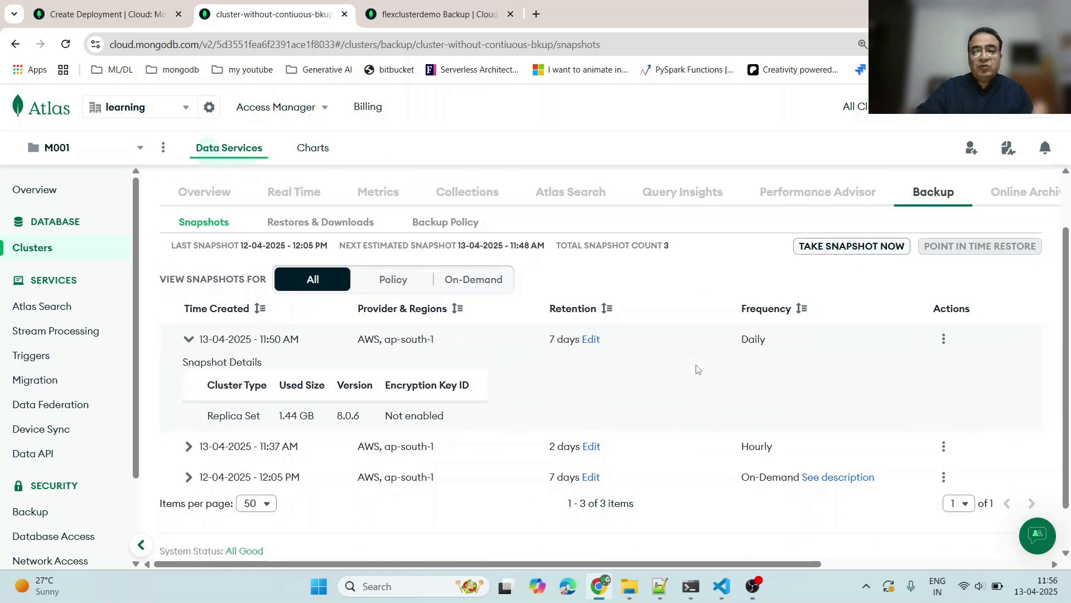
pyautogui.moveTo(980, 247)
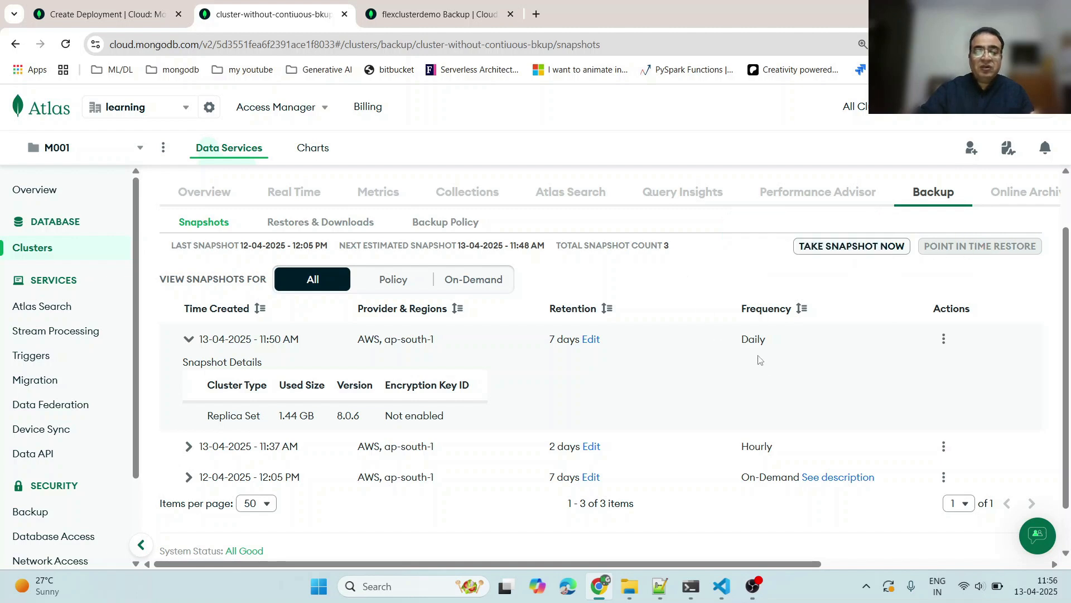
pyautogui.click(943, 338)
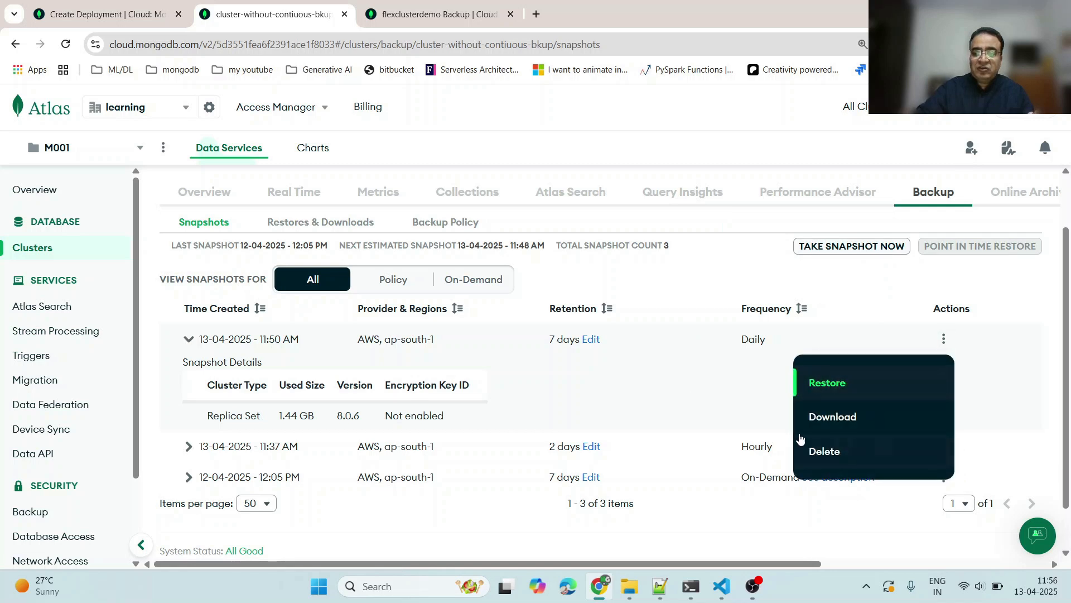
# - Open the Restore dialog for the 11:50 AM daily snapshot, highlight its title time, and close it
pyautogui.click(943, 453)
pyautogui.click(943, 447)
pyautogui.click(749, 372)
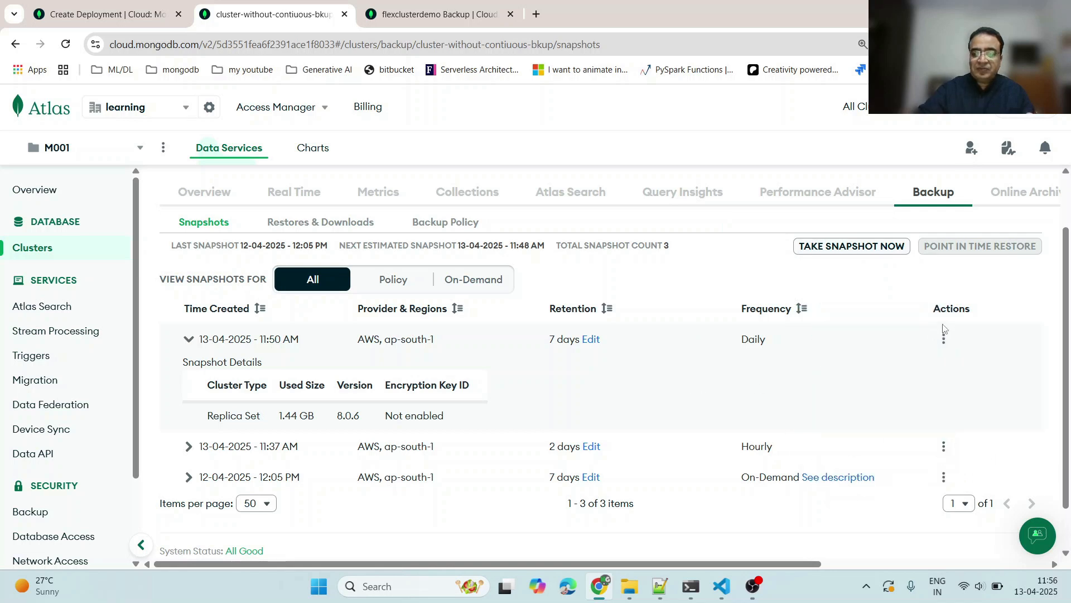
pyautogui.click(944, 338)
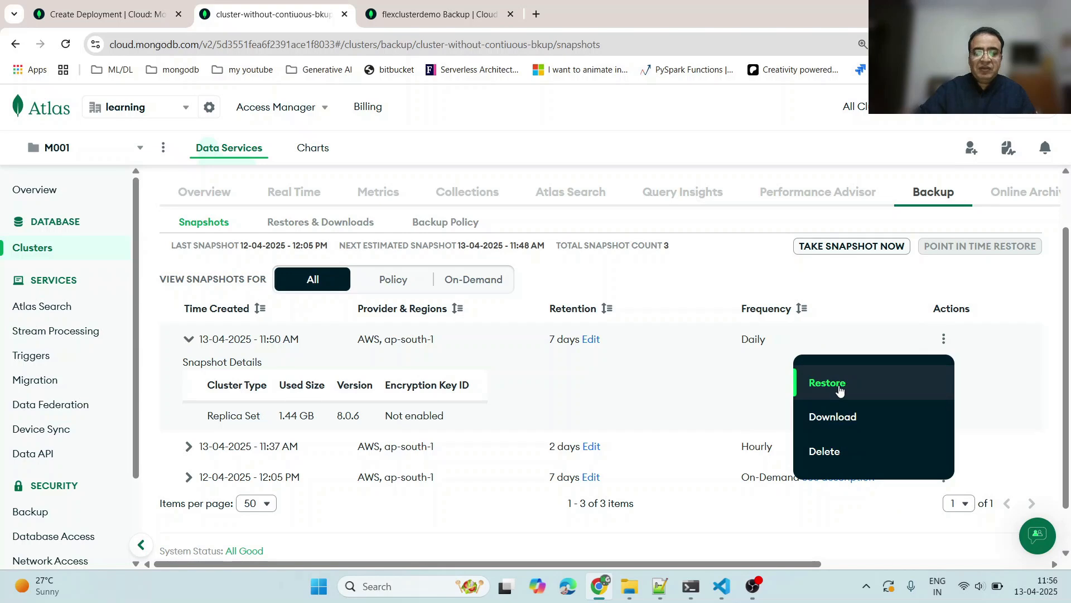
pyautogui.click(823, 384)
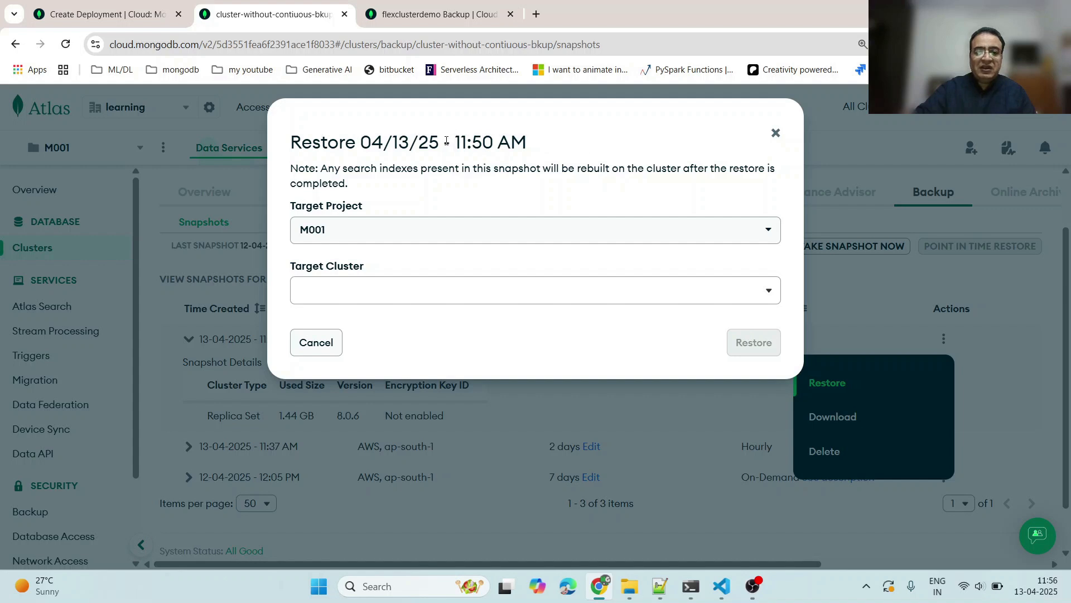
pyautogui.moveTo(457, 141); pyautogui.dragTo(533, 156)
pyautogui.moveTo(357, 143); pyautogui.dragTo(393, 144)
pyautogui.click(776, 134)
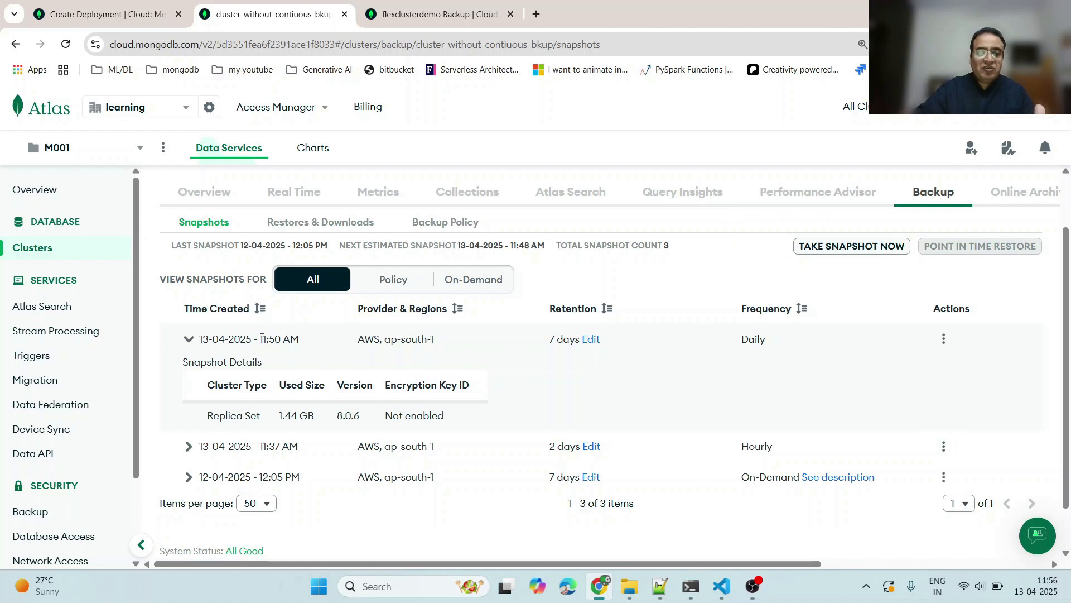
# - Highlight the 11:50 AM snapshot's creation time, then open and dismiss its actions menu
pyautogui.moveTo(261, 338); pyautogui.dragTo(307, 343)
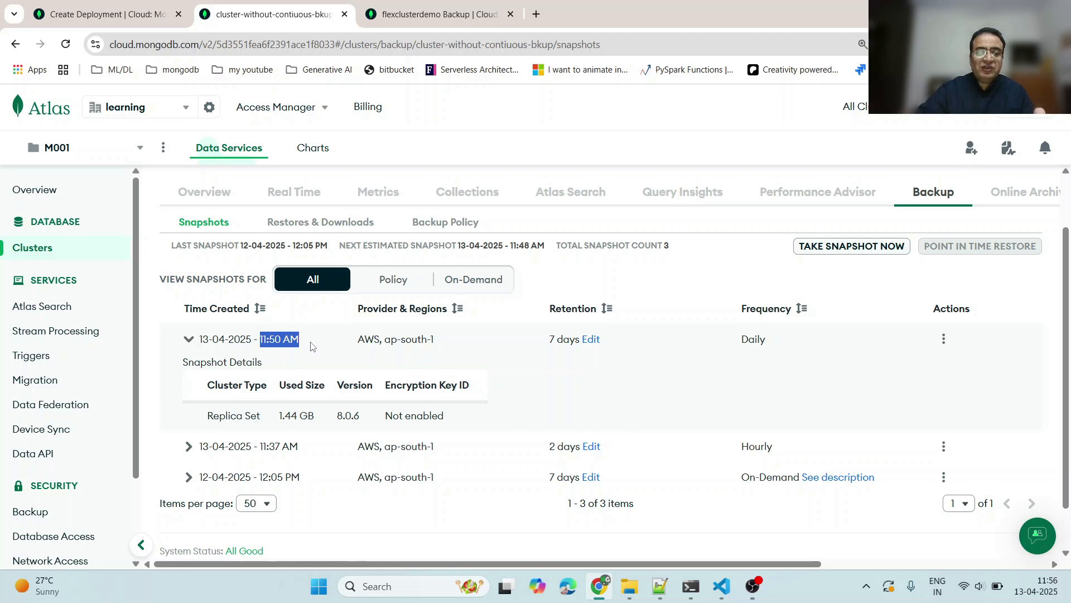
pyautogui.click(314, 345)
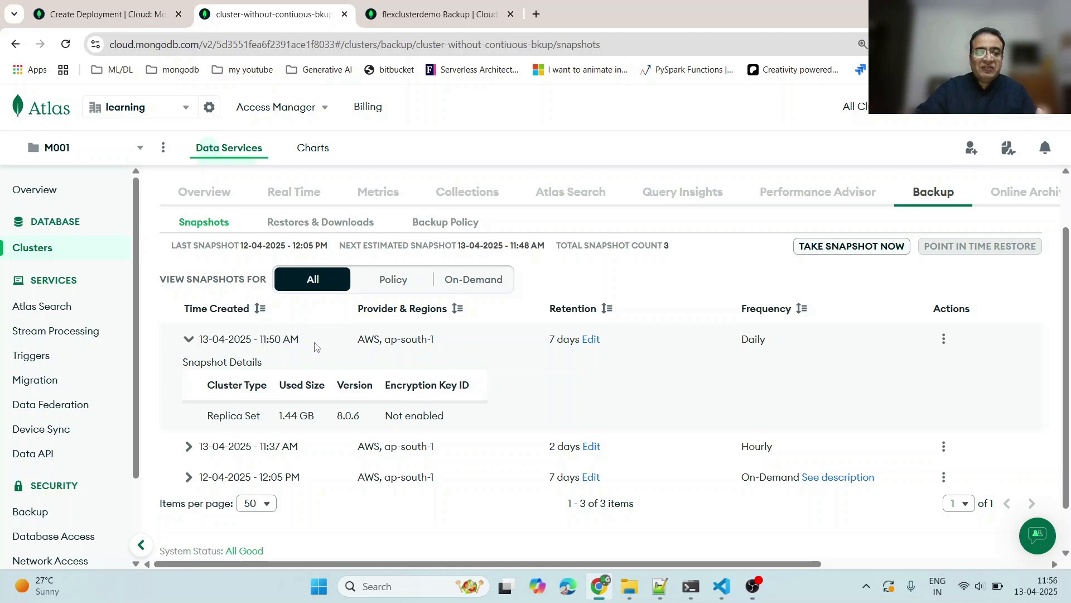
pyautogui.moveTo(258, 341); pyautogui.dragTo(316, 342)
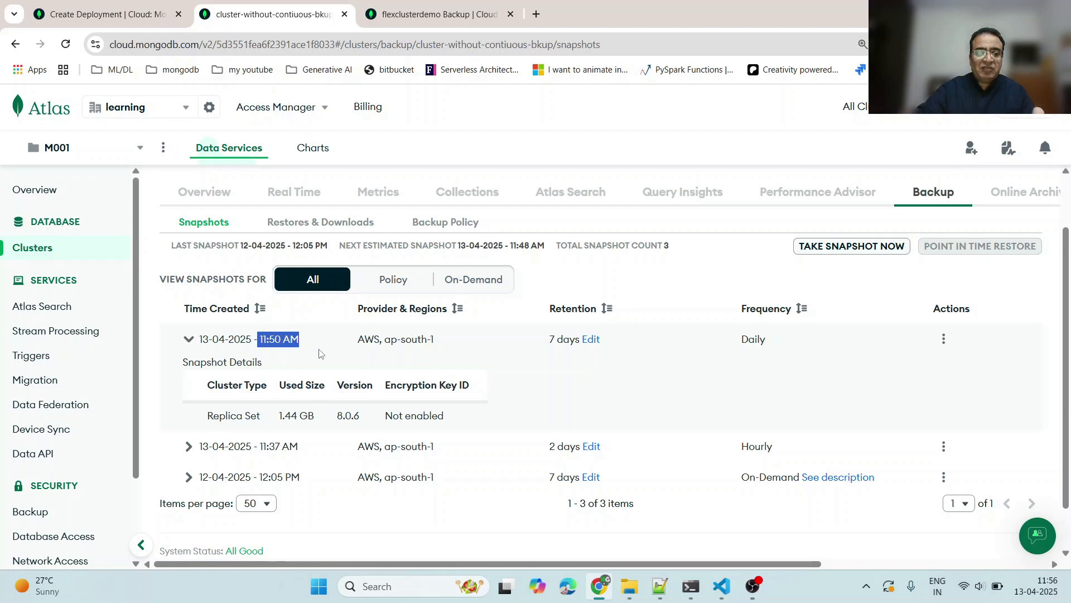
pyautogui.click(319, 353)
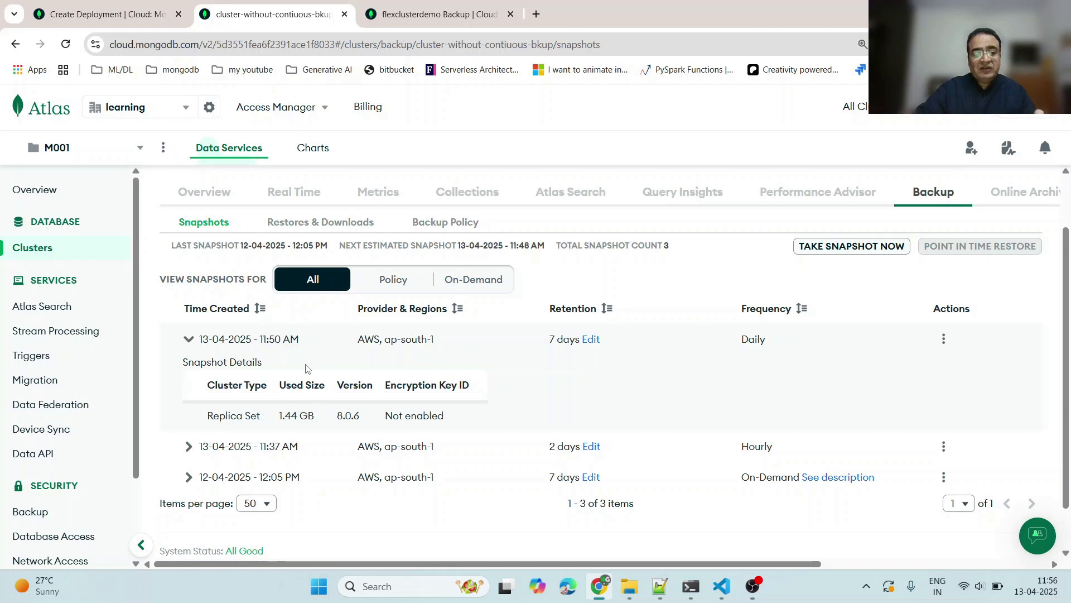
pyautogui.click(944, 338)
pyautogui.click(820, 281)
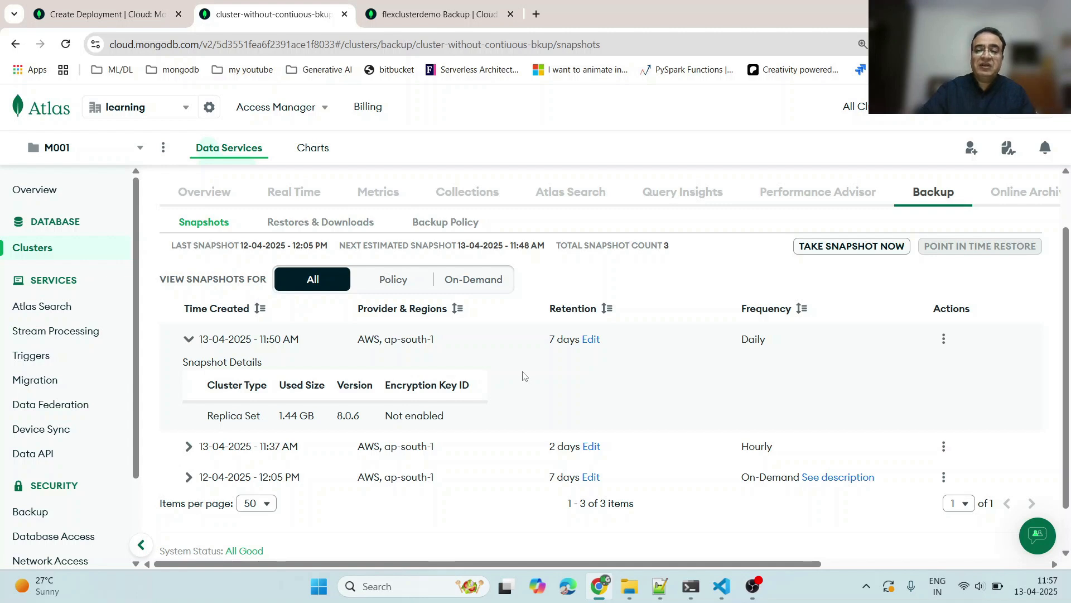
# - Filter snapshots to Policy, collapse the 11:50 AM snapshot details, and filter to On-Demand
pyautogui.click(394, 282)
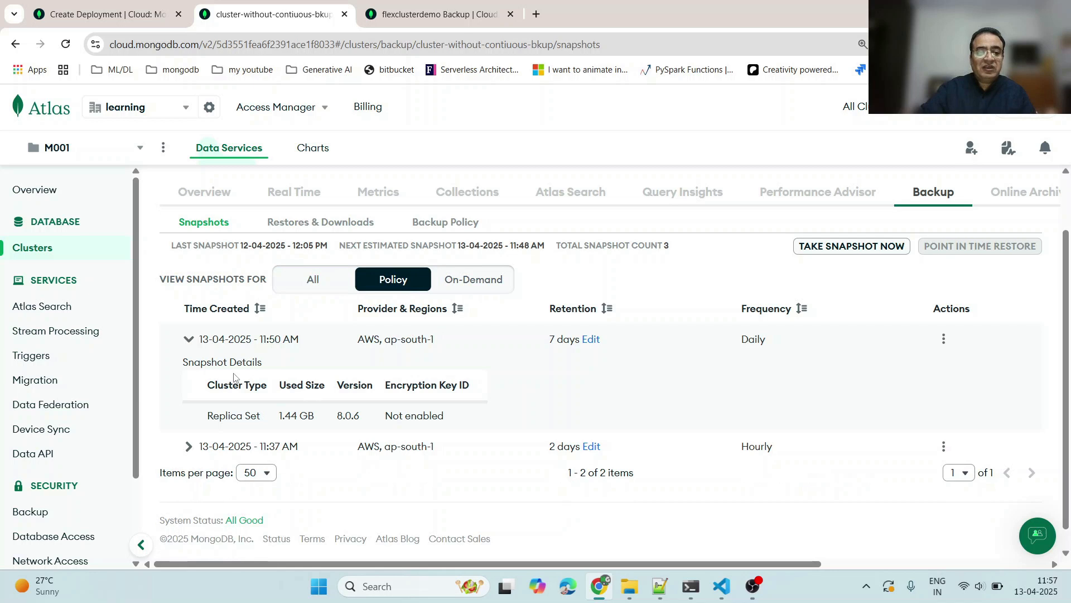
pyautogui.click(188, 339)
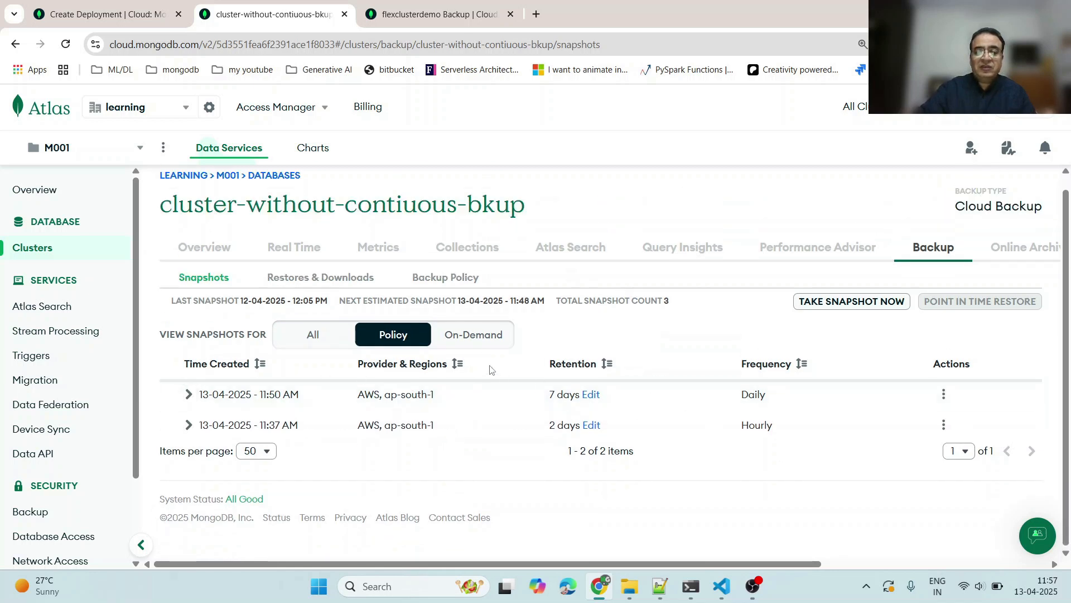
pyautogui.click(472, 335)
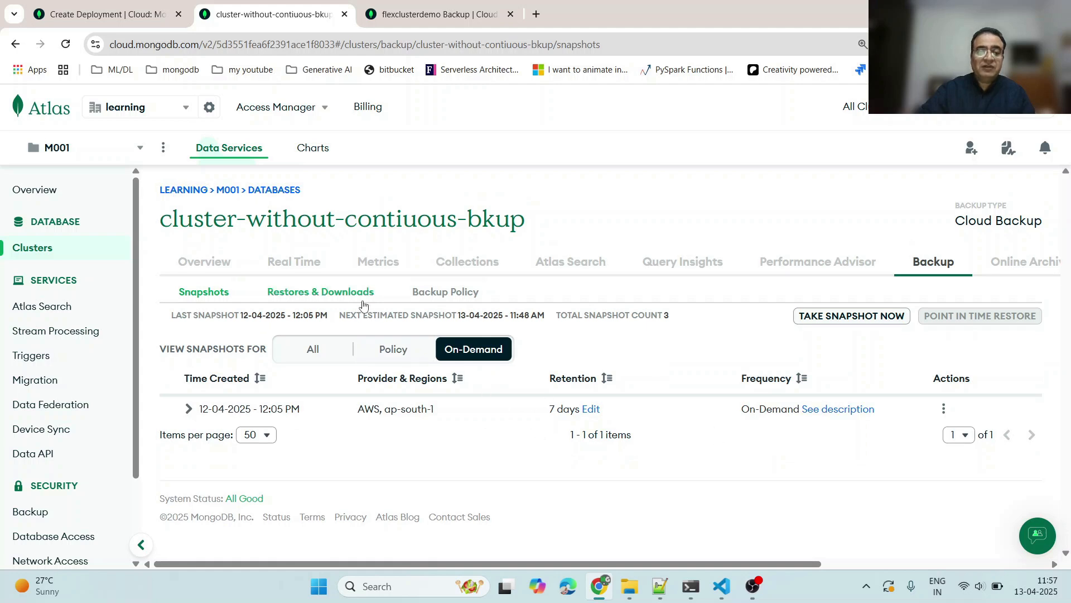
# - Open the backup policy and set the hourly snapshot frequency to every 1 hour
pyautogui.click(439, 301)
pyautogui.scroll(-3, 544, 375)
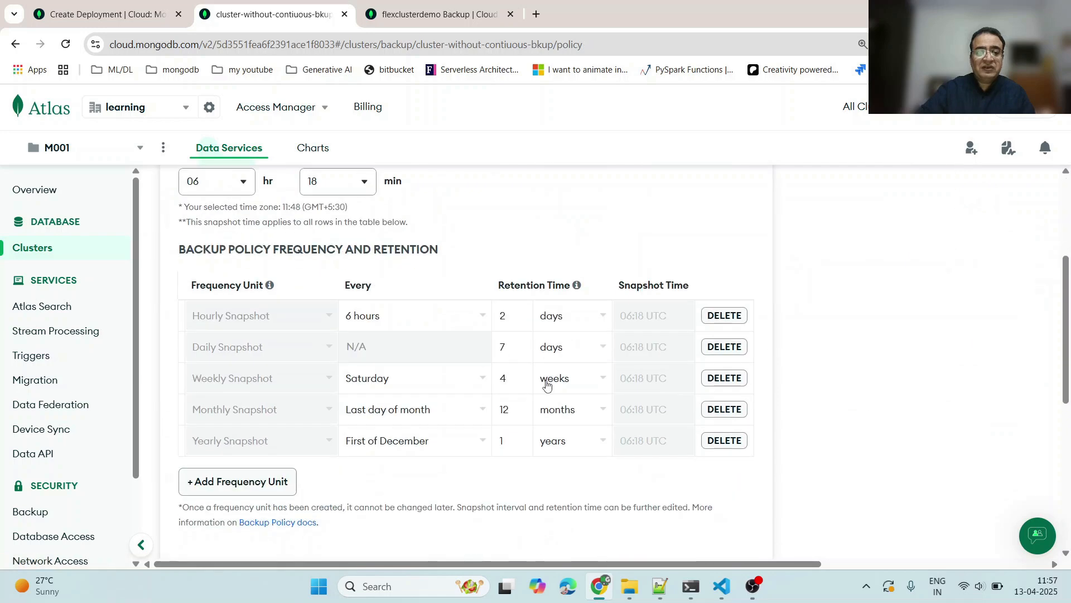
pyautogui.click(384, 323)
pyautogui.click(369, 347)
pyautogui.click(510, 320)
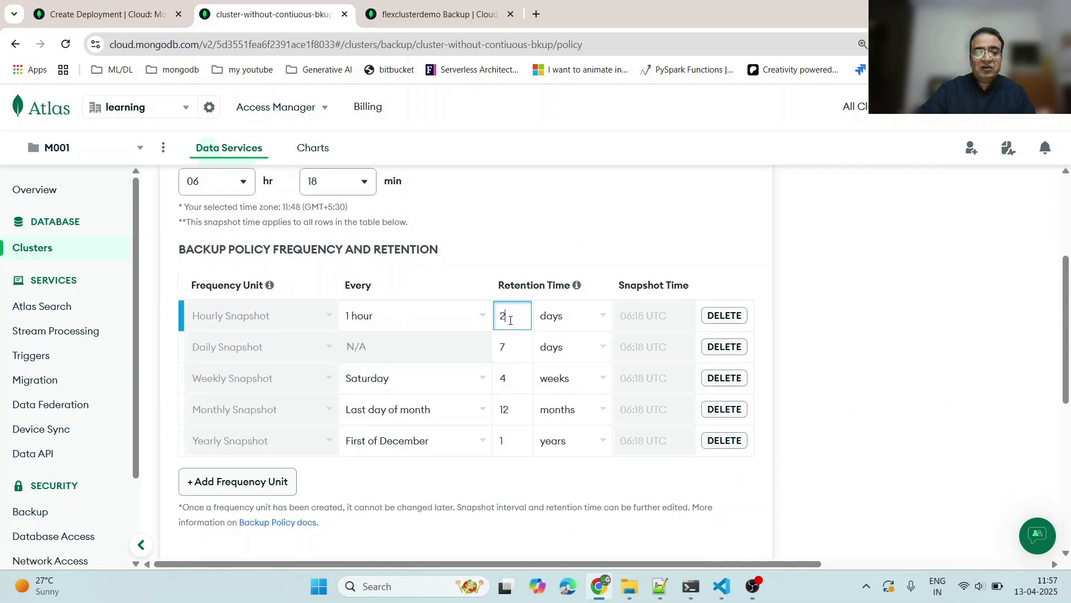
pyautogui.click(804, 355)
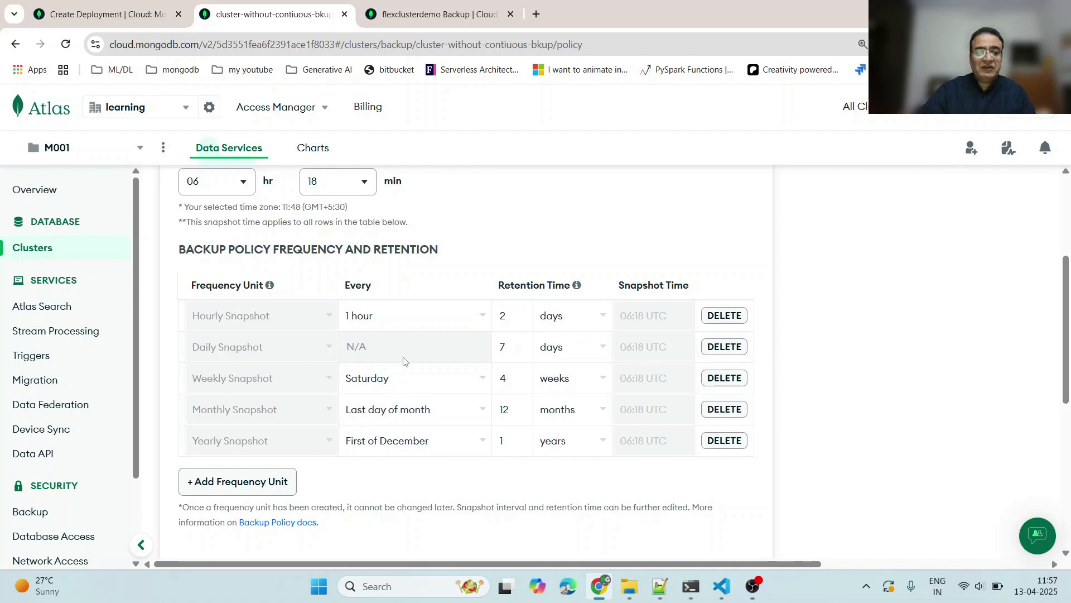
pyautogui.scroll(4, 447, 330)
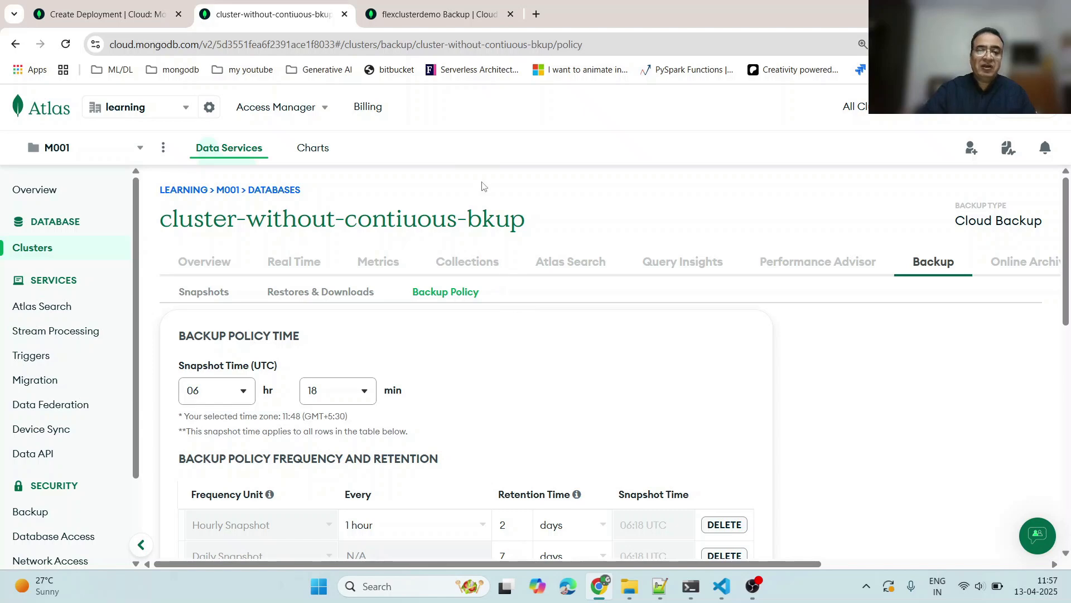
# - Open the cluster overview, then switch to the flexclusterdemo tab and open its overview
pyautogui.click(205, 261)
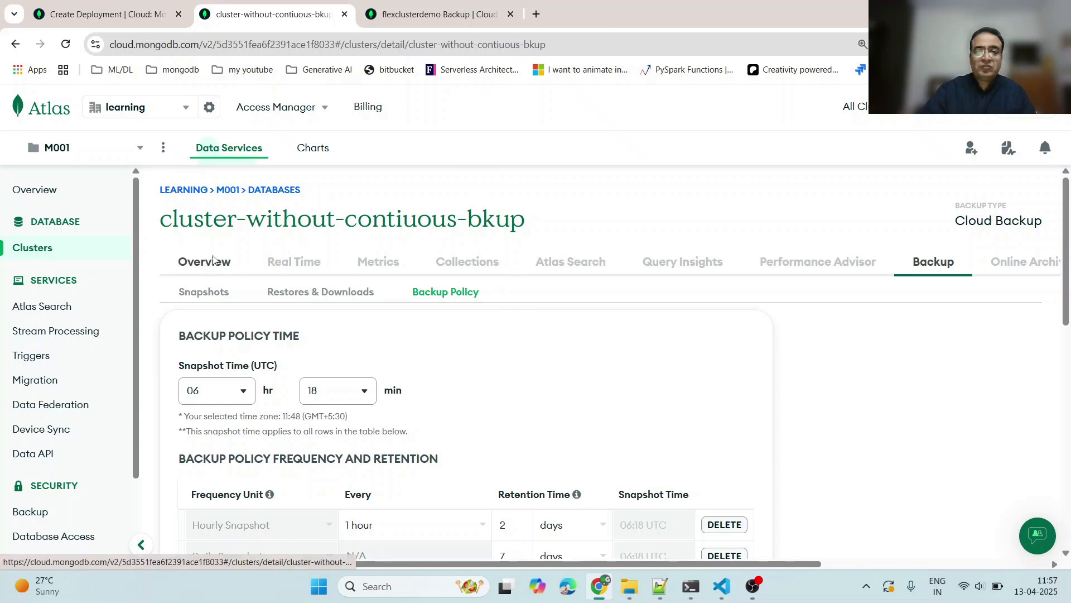
pyautogui.click(441, 15)
pyautogui.scroll(-4, 530, 304)
pyautogui.scroll(4, 509, 342)
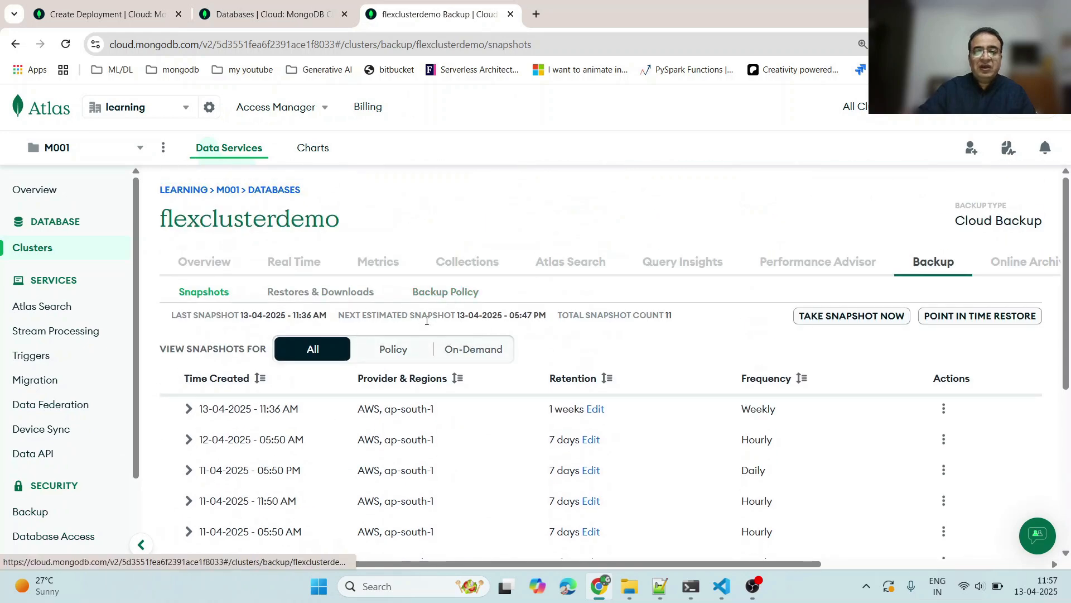
pyautogui.click(208, 262)
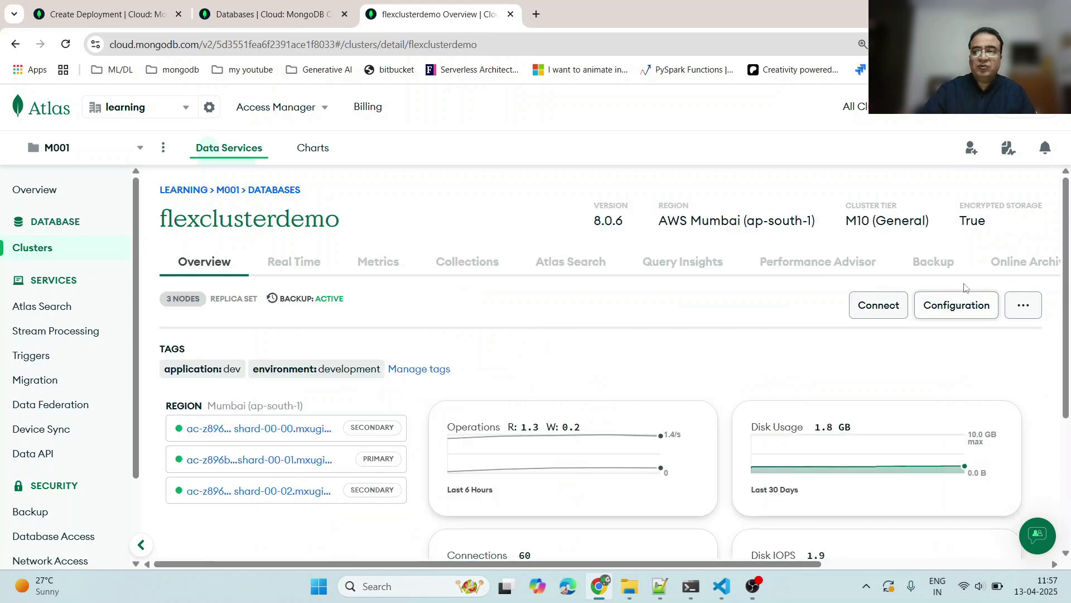
# - Open flexclusterdemo's configuration editor, expand Additional Settings, and highlight the Continuous Cloud Backup option
pyautogui.click(1023, 304)
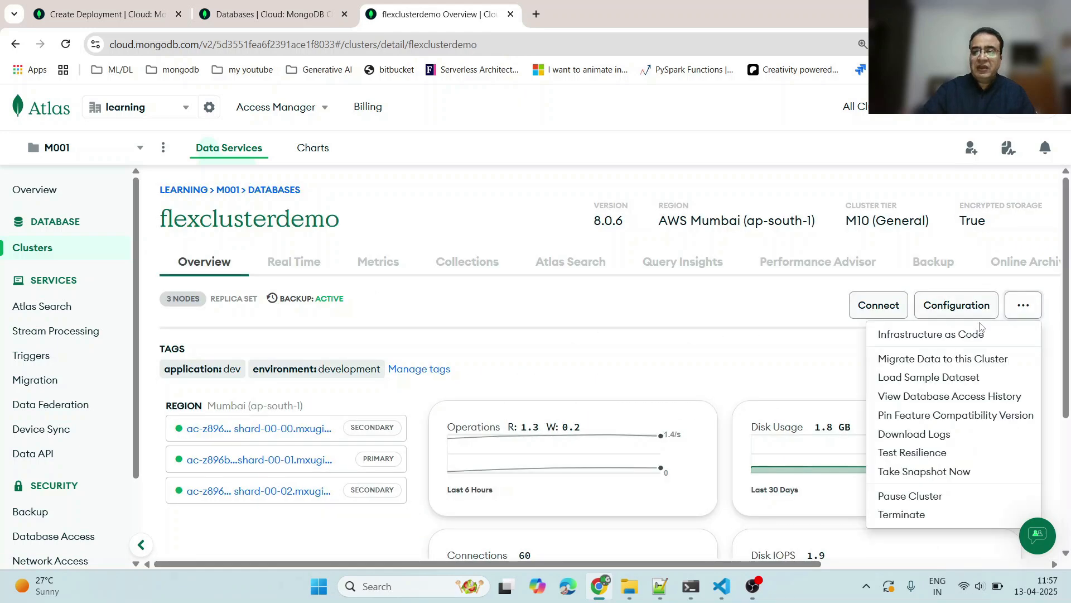
pyautogui.click(943, 306)
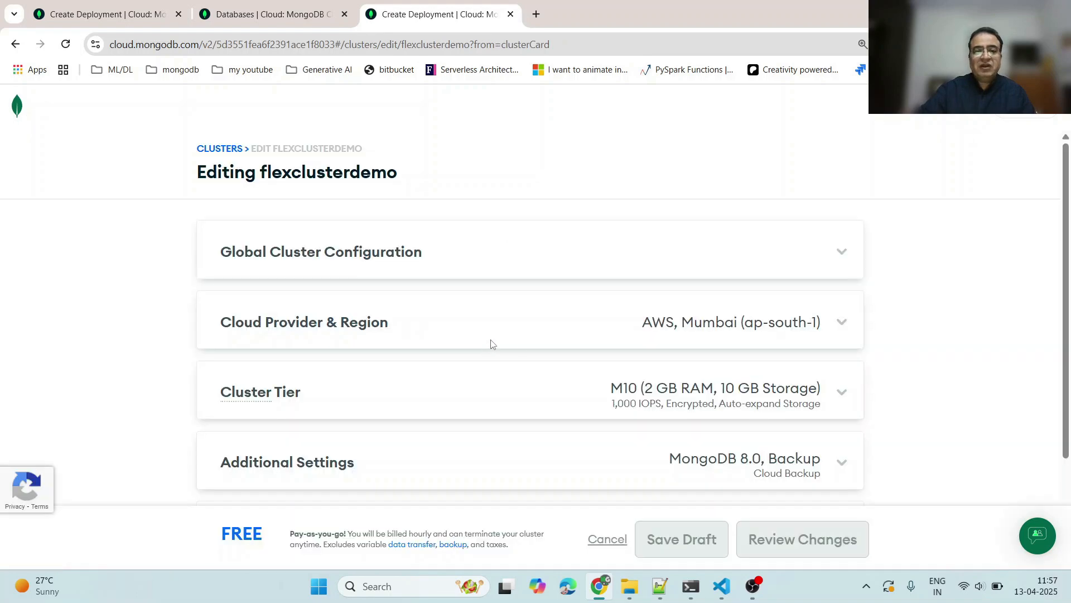
pyautogui.scroll(-2, 544, 373)
pyautogui.click(834, 347)
pyautogui.scroll(-5, 899, 358)
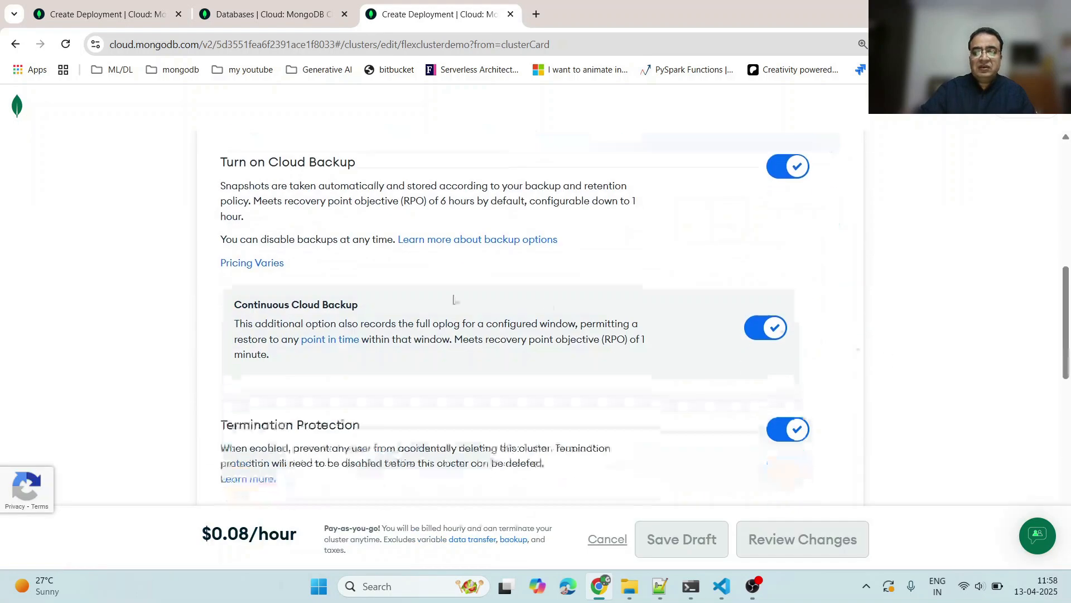
pyautogui.moveTo(236, 301); pyautogui.dragTo(413, 314)
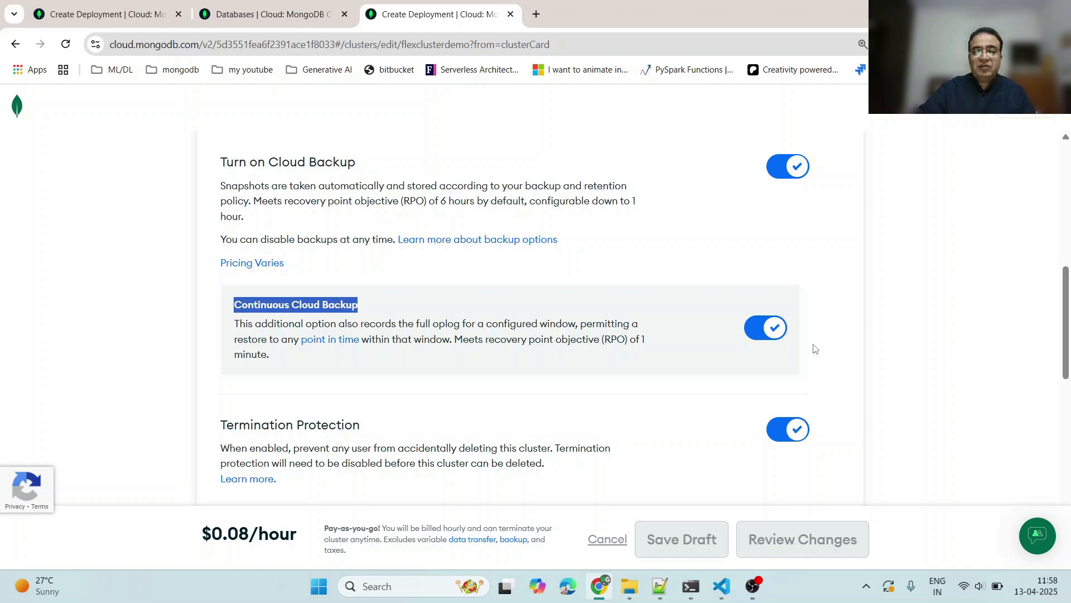
# - Open cluster-without-contiuous-bkup's configuration editor and review the backup toggles under Additional Settings
pyautogui.click(274, 14)
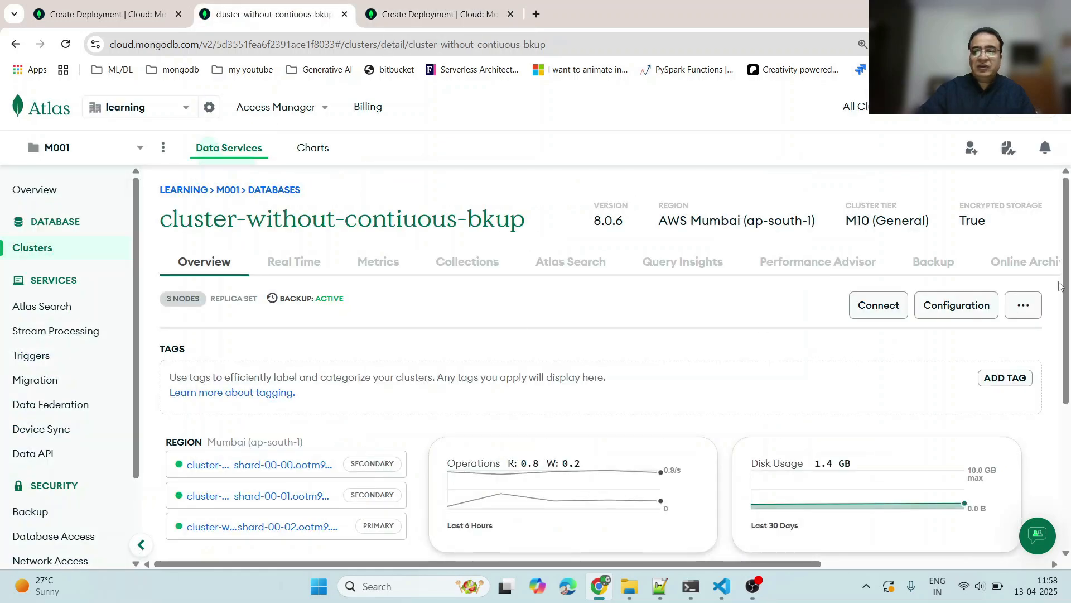
pyautogui.click(1024, 306)
pyautogui.click(949, 304)
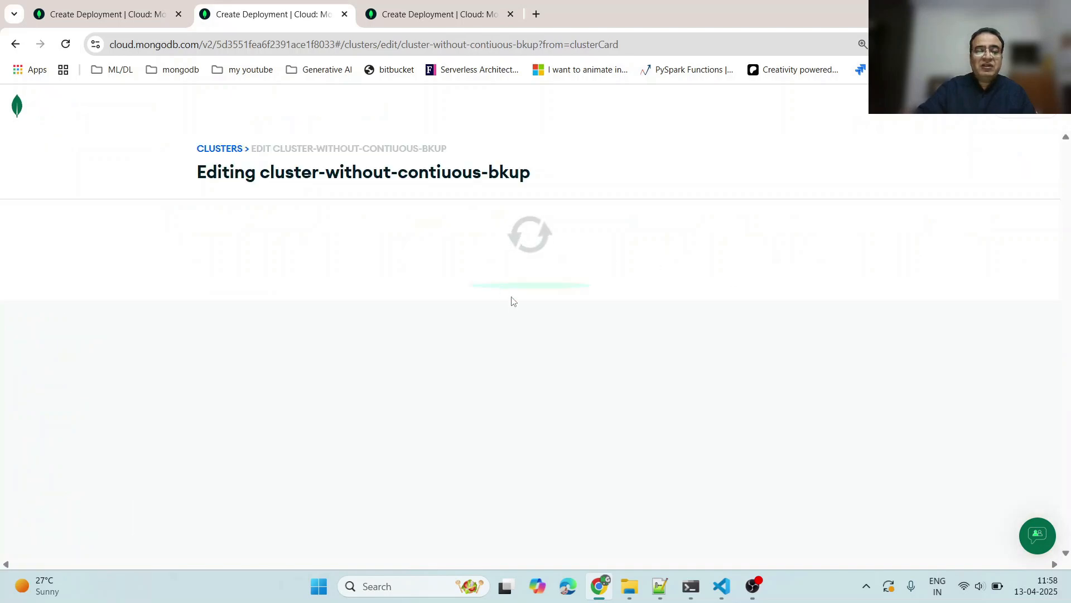
pyautogui.scroll(-2, 820, 364)
pyautogui.click(827, 364)
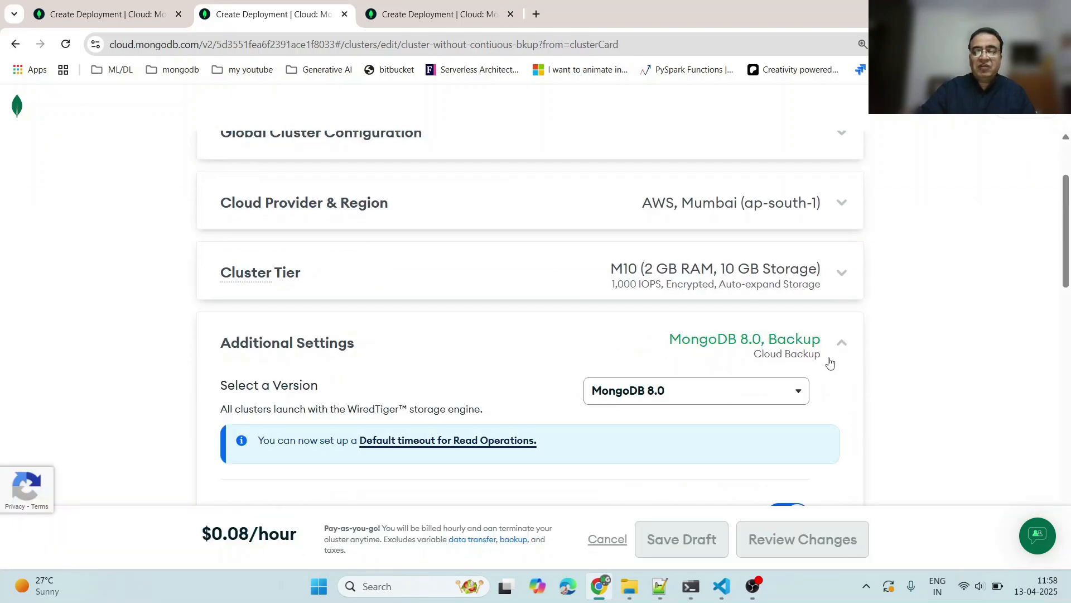
pyautogui.scroll(-5, 828, 369)
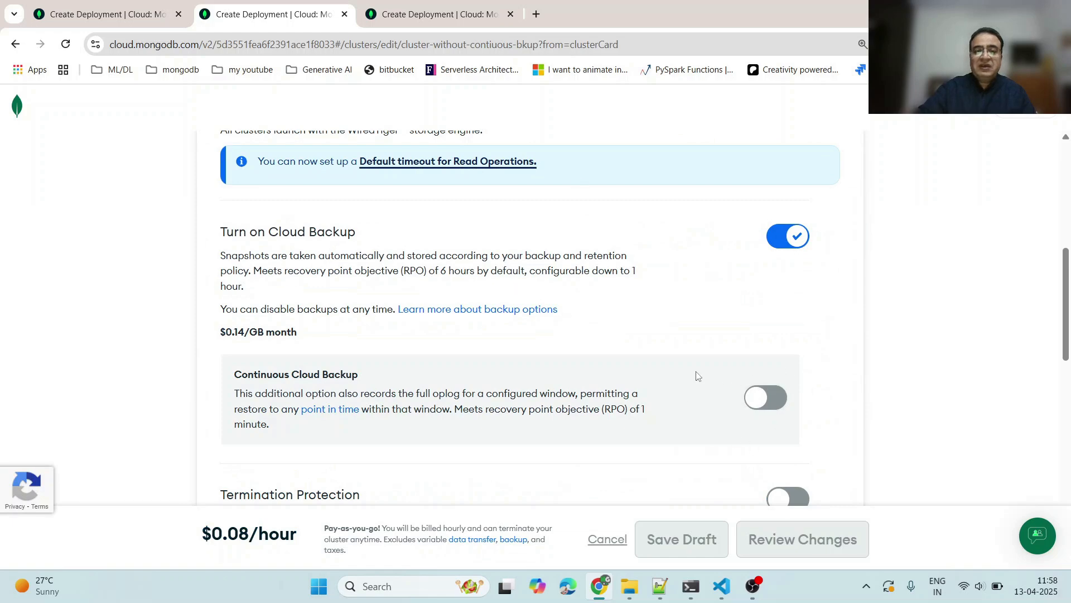
pyautogui.scroll(10, 564, 236)
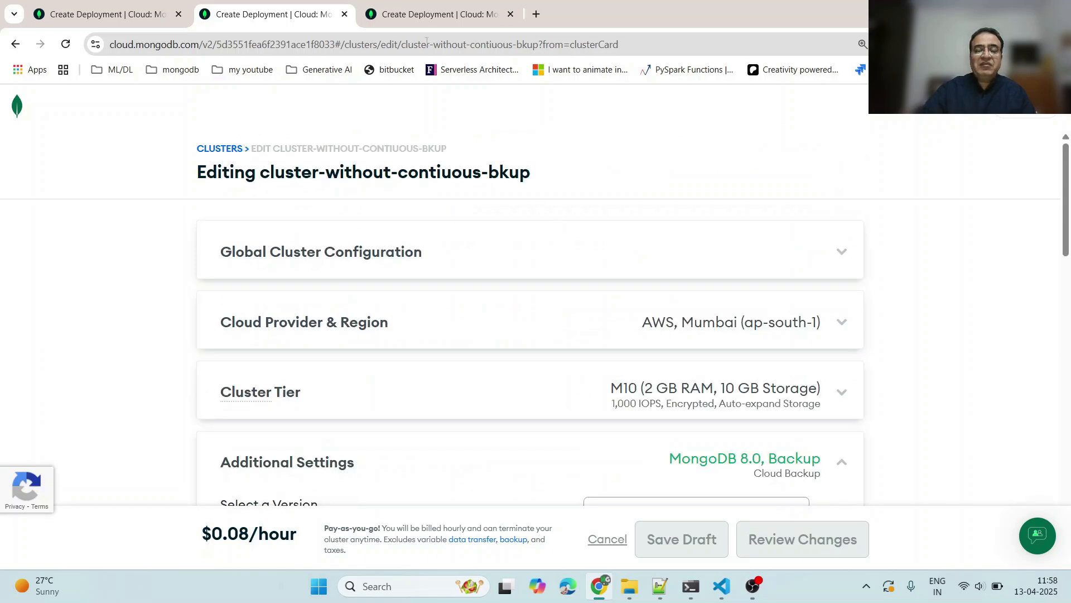
# - Return to flexclusterdemo's Backup tab and open the Point in Time Restore dialog
pyautogui.click(433, 15)
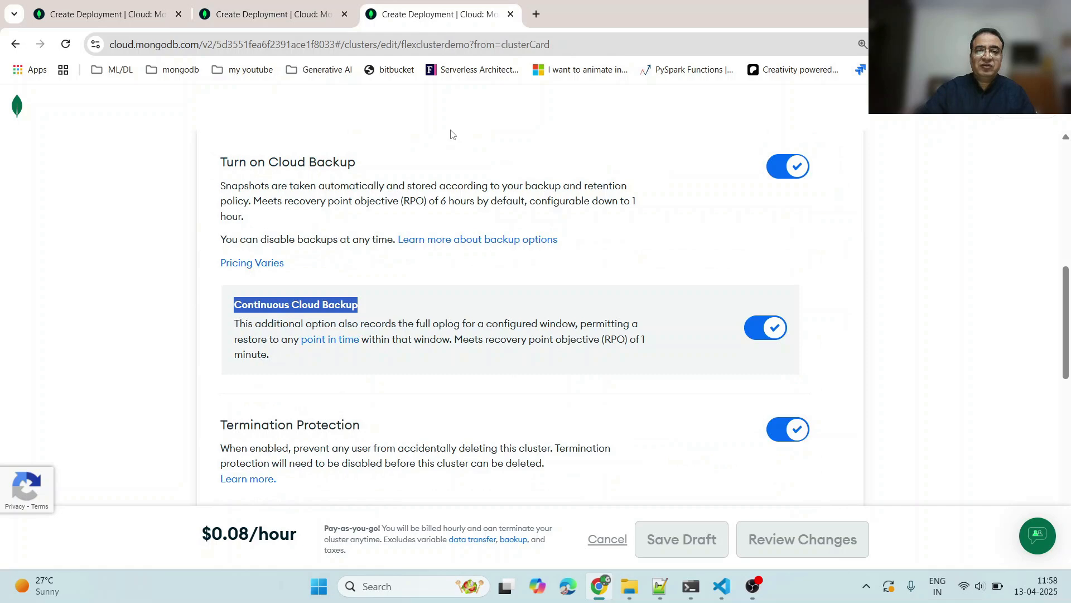
pyautogui.scroll(10, 530, 307)
pyautogui.click(15, 44)
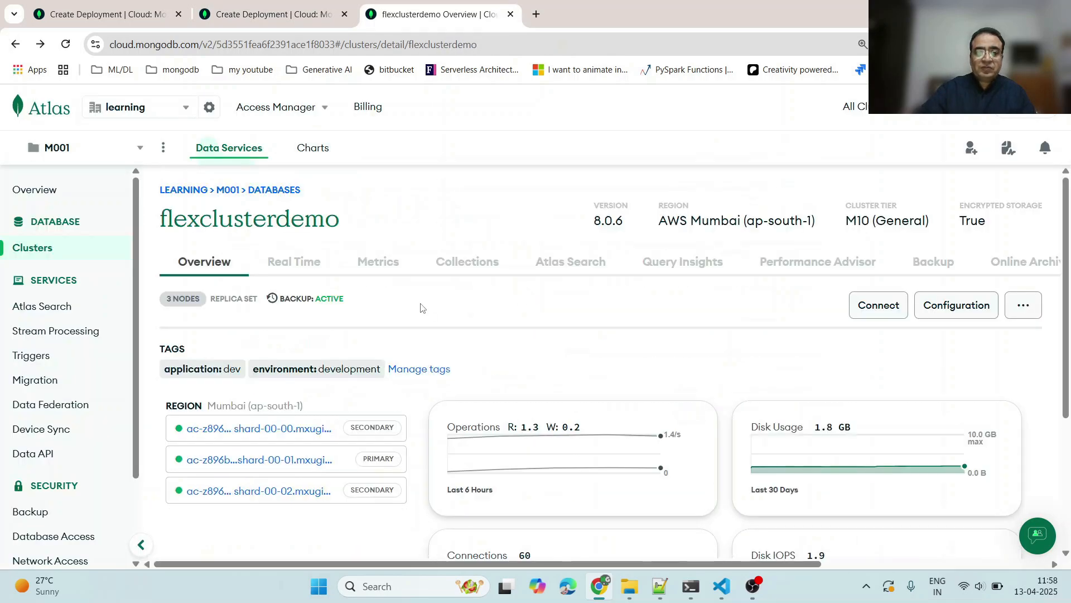
pyautogui.click(929, 262)
pyautogui.scroll(-1, 646, 335)
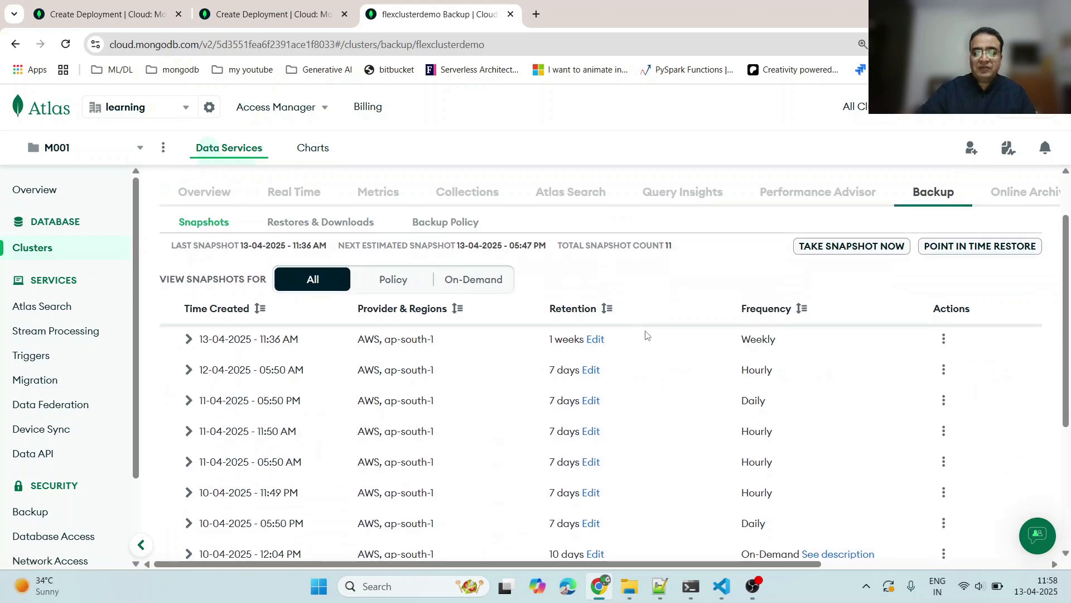
pyautogui.click(979, 246)
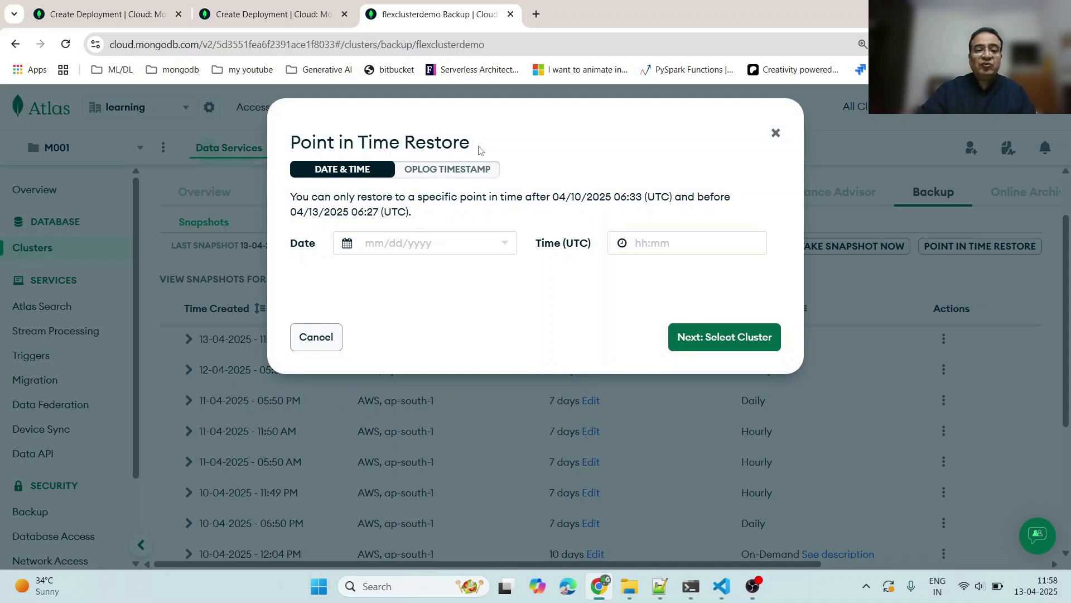
# - Highlight the earliest and latest restorable times stated in the Point in Time Restore dialog
pyautogui.moveTo(351, 213); pyautogui.dragTo(375, 213)
pyautogui.click(402, 224)
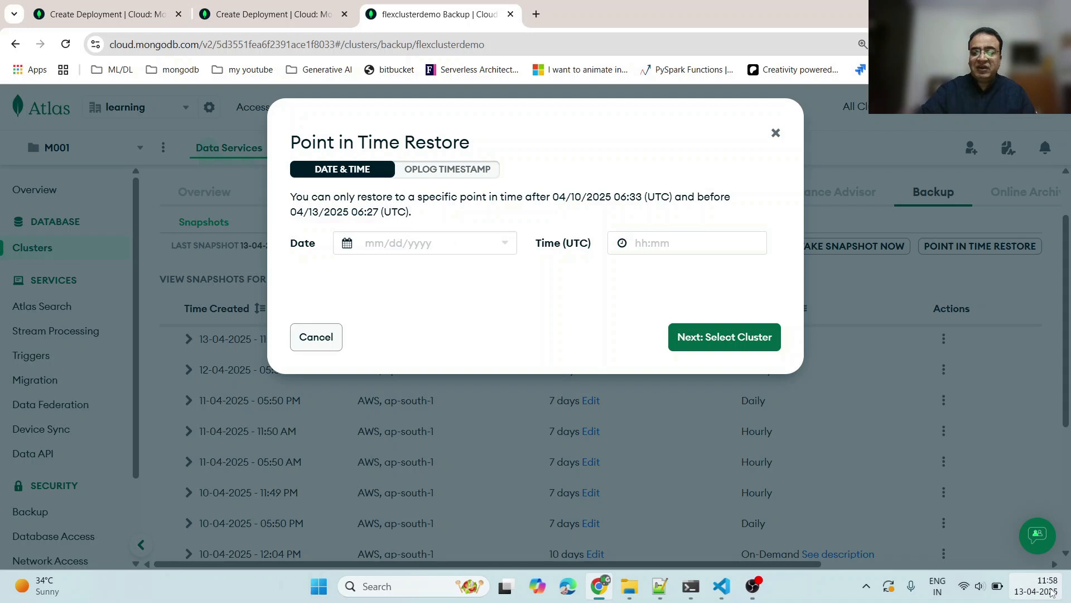
pyautogui.moveTo(352, 212); pyautogui.dragTo(379, 215)
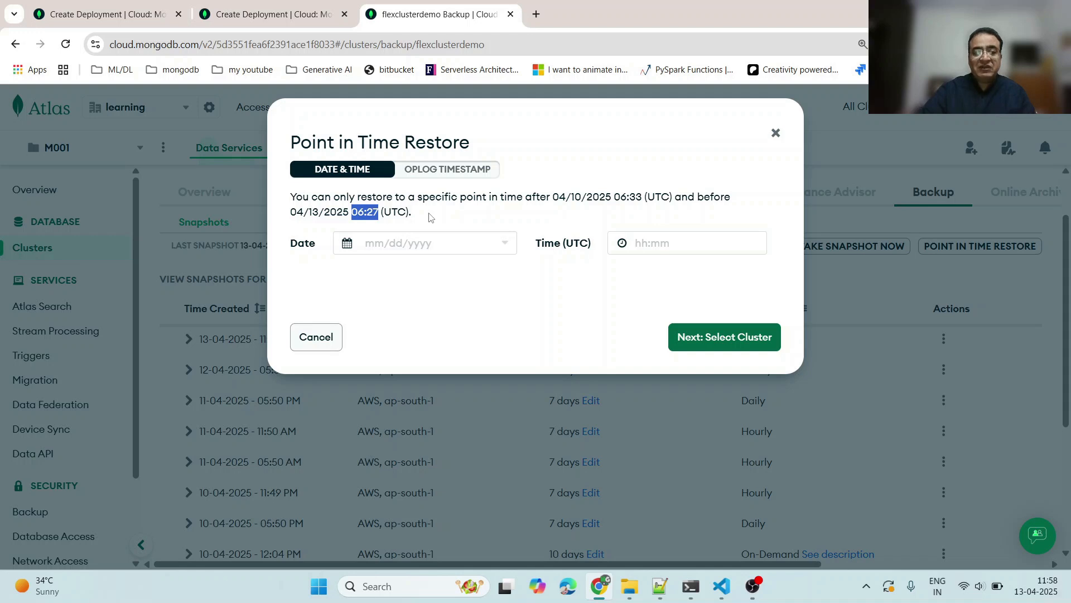
pyautogui.moveTo(351, 212); pyautogui.dragTo(380, 212)
pyautogui.click(433, 212)
pyautogui.moveTo(352, 213); pyautogui.dragTo(382, 212)
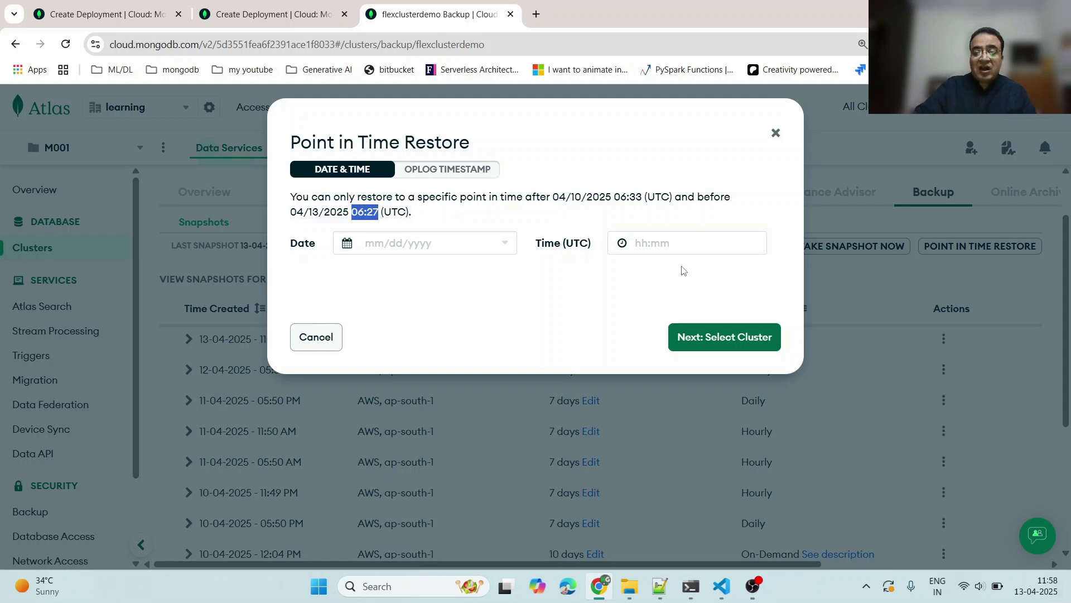
# - Cancel the Point in Time Restore dialog and filter flexclusterdemo's snapshot list to Policy snapshots
pyautogui.click(629, 215)
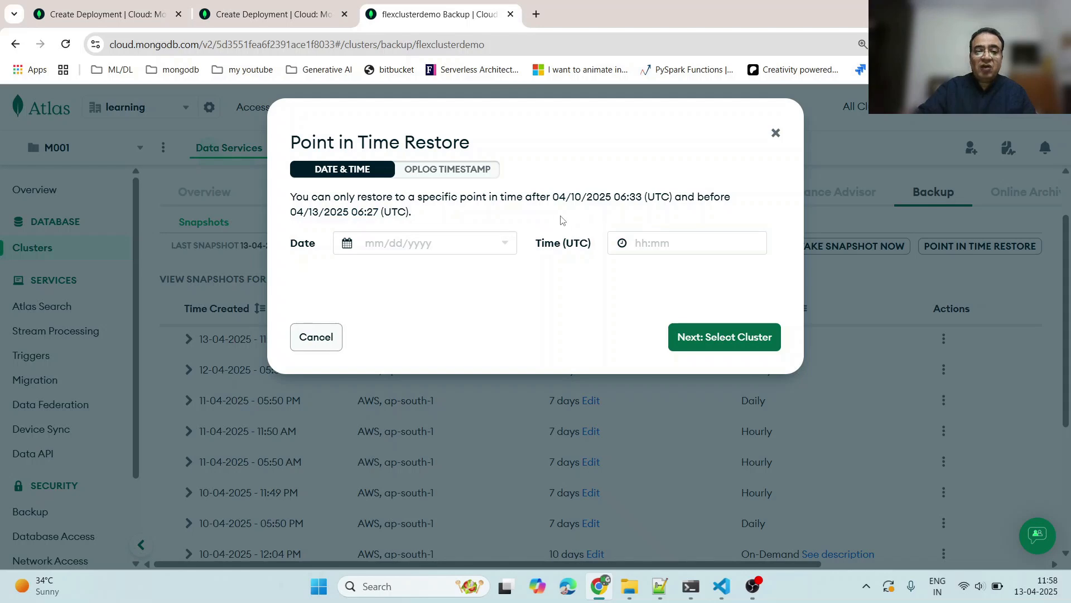
pyautogui.click(316, 336)
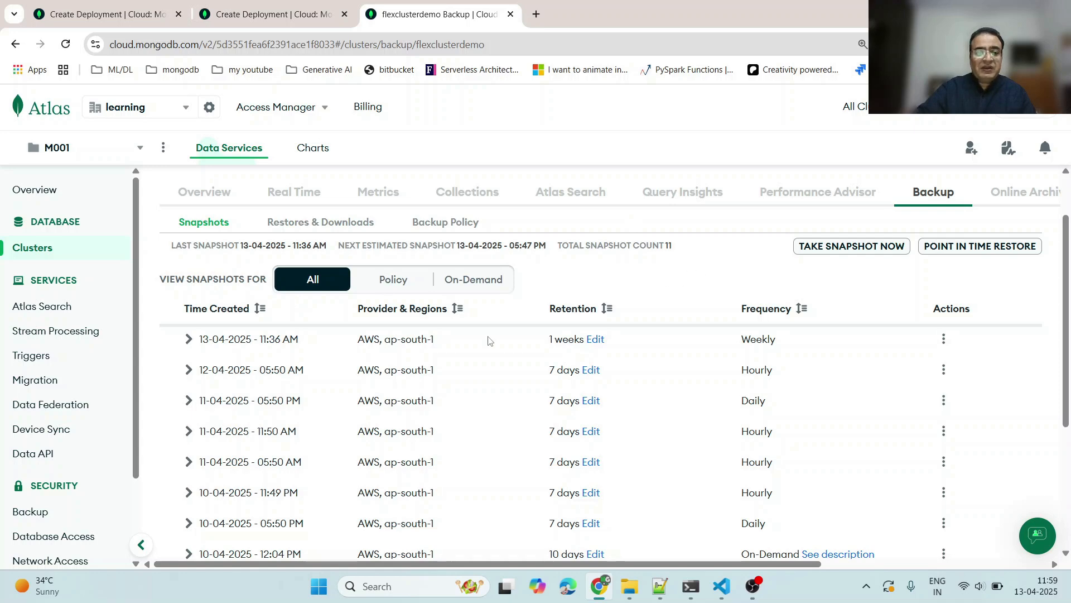
pyautogui.scroll(-1, 466, 357)
pyautogui.scroll(3, 478, 366)
pyautogui.scroll(-3, 446, 367)
pyautogui.scroll(-1, 366, 356)
pyautogui.scroll(2, 397, 295)
pyautogui.click(401, 290)
pyautogui.scroll(-3, 412, 377)
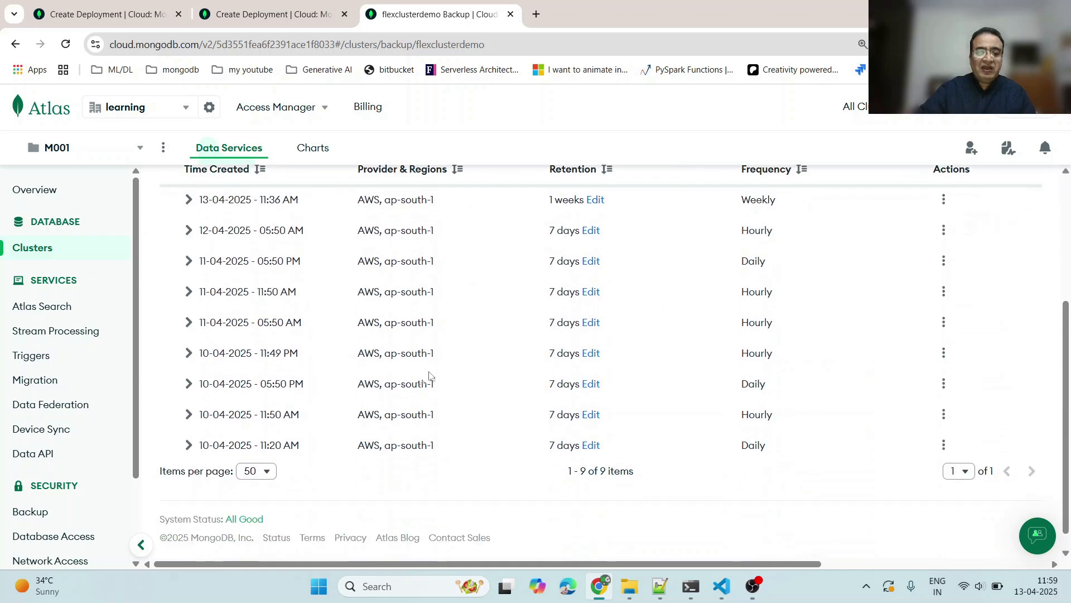
pyautogui.scroll(4, 429, 374)
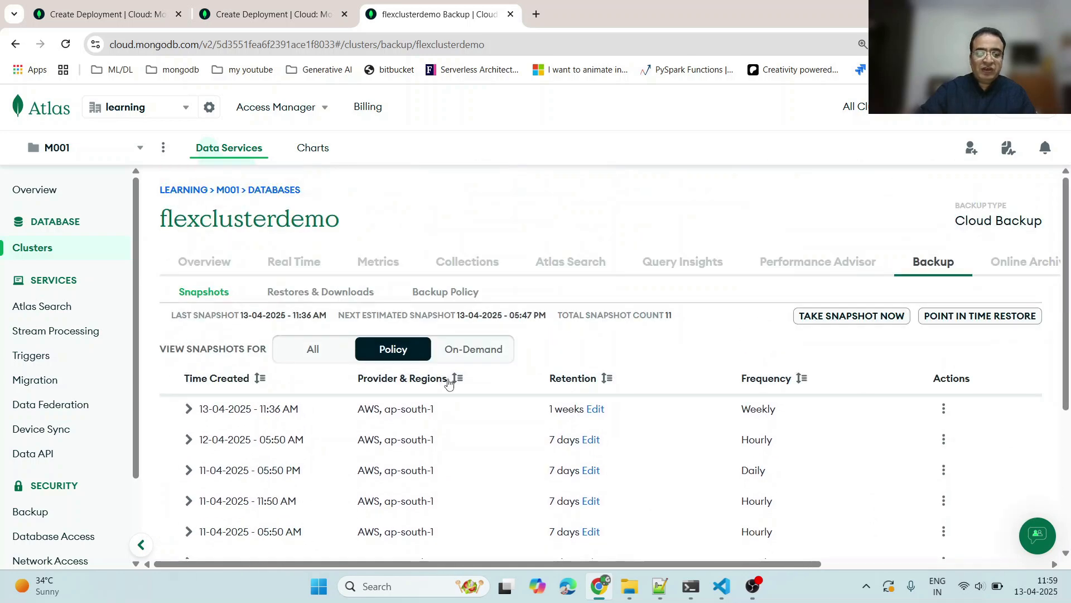
pyautogui.click(466, 351)
pyautogui.click(397, 351)
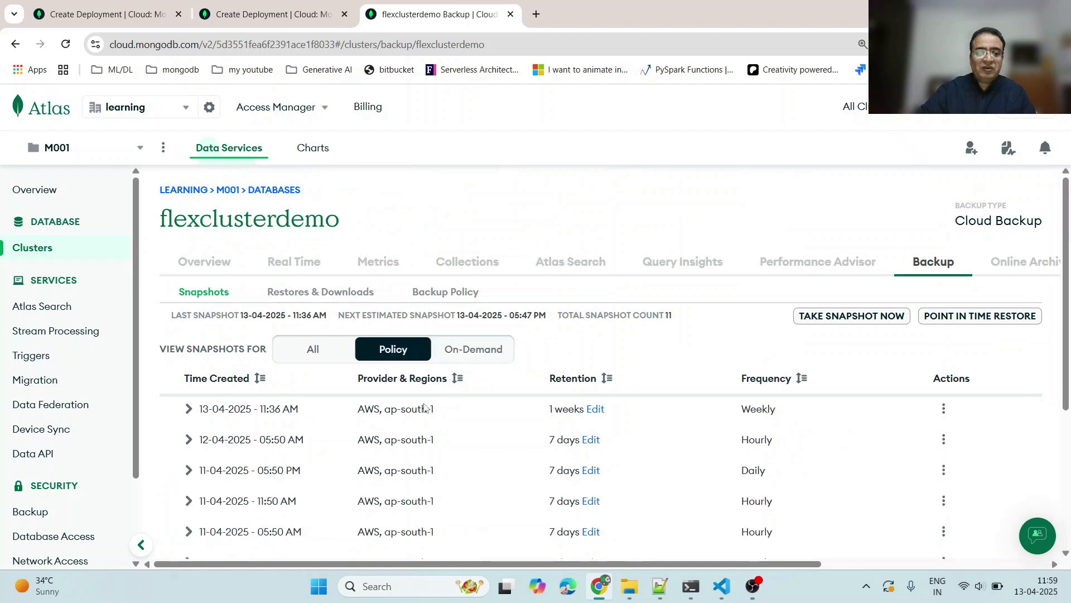
# - Highlight the Weekly and Daily frequencies in the policy snapshot list
pyautogui.scroll(-1, 558, 402)
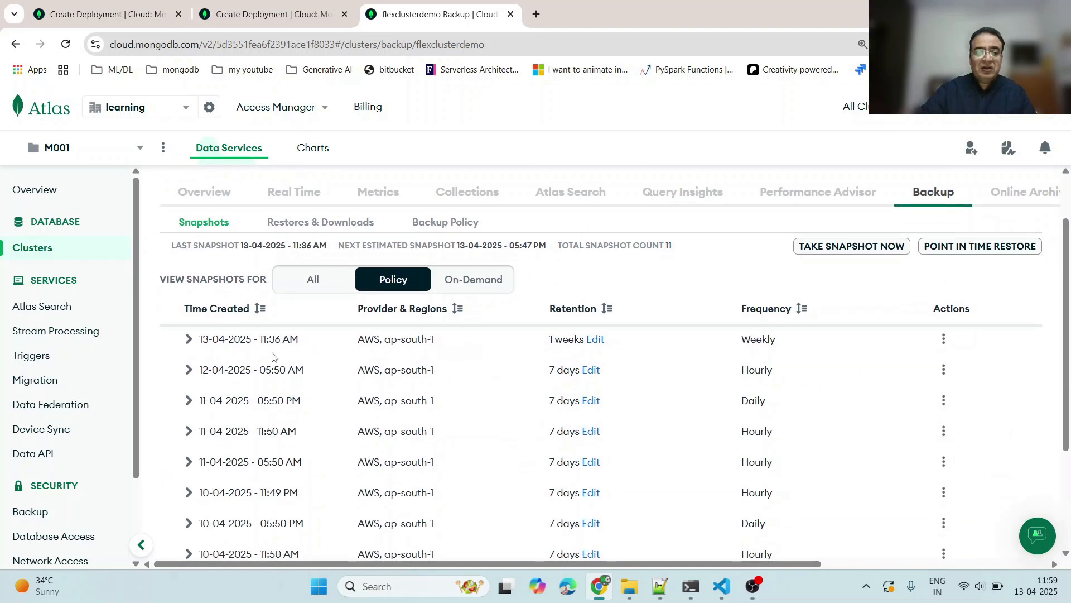
pyautogui.moveTo(747, 341); pyautogui.dragTo(789, 342)
pyautogui.moveTo(731, 373); pyautogui.dragTo(748, 401)
pyautogui.scroll(-3, 774, 439)
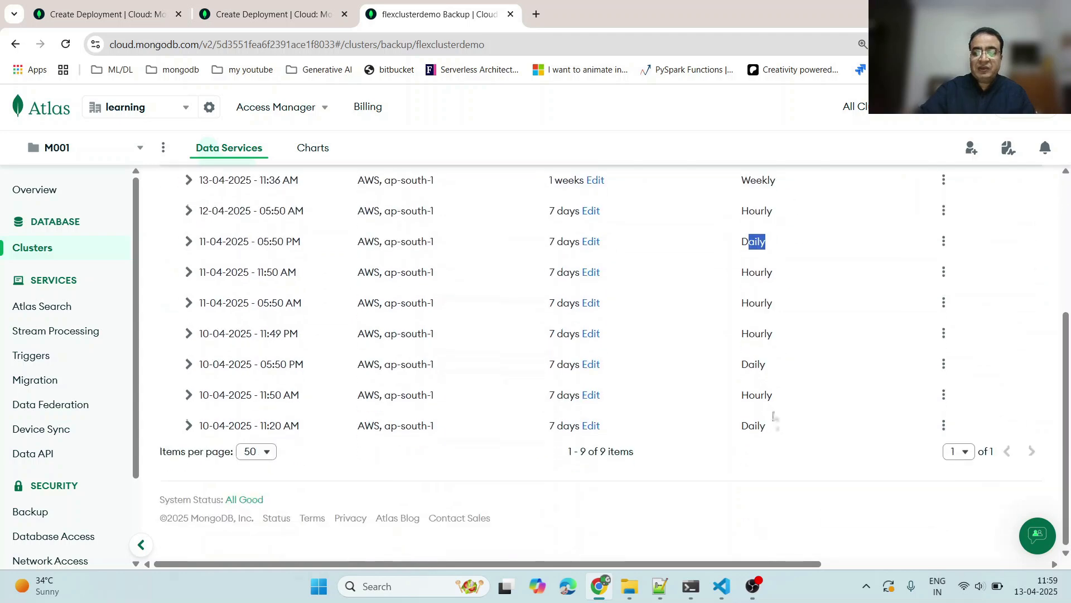
pyautogui.scroll(3, 773, 413)
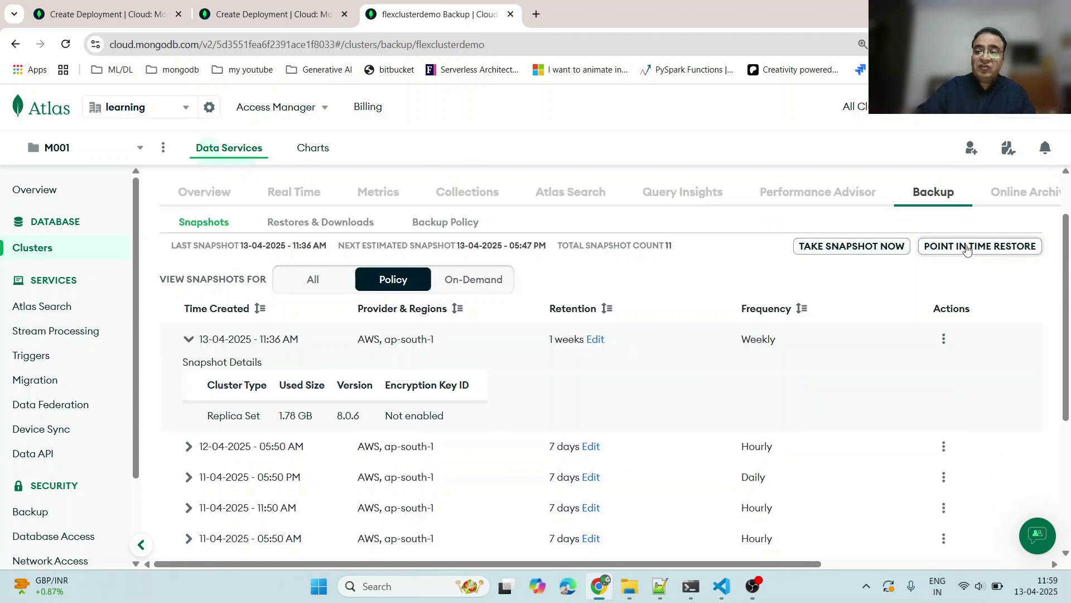
# - Reopen the Point in Time Restore dialog on flexclusterdemo's Backup tab
pyautogui.click(966, 247)
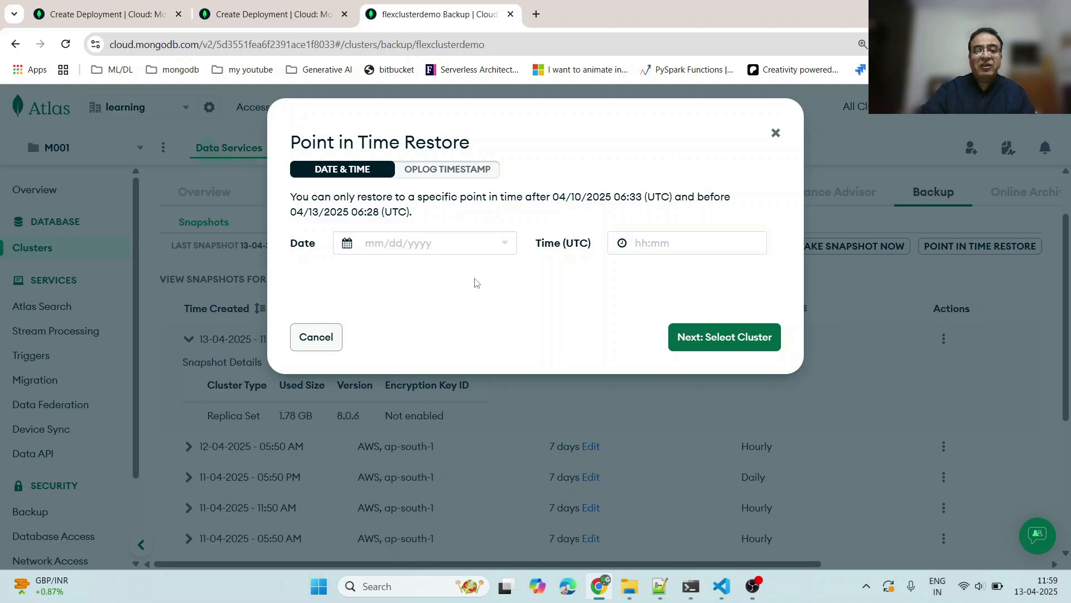
pyautogui.click(323, 337)
pyautogui.click(994, 246)
# - Highlight the dialog title and the Continuous Cloud Backup RPO of 1 minute in the cluster editor
pyautogui.moveTo(294, 142); pyautogui.dragTo(481, 146)
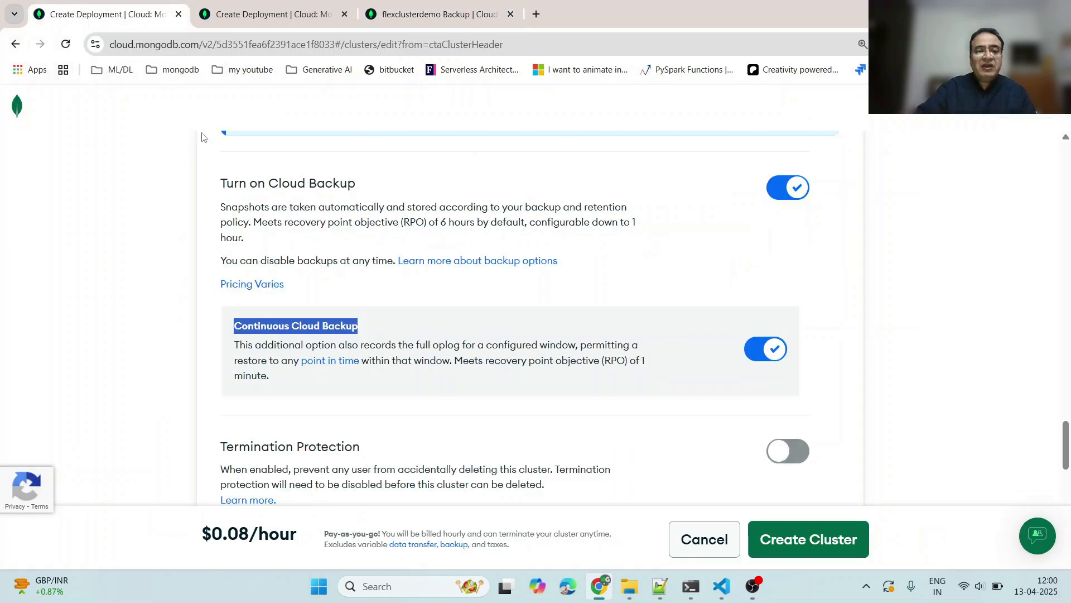
pyautogui.moveTo(577, 361); pyautogui.dragTo(668, 363)
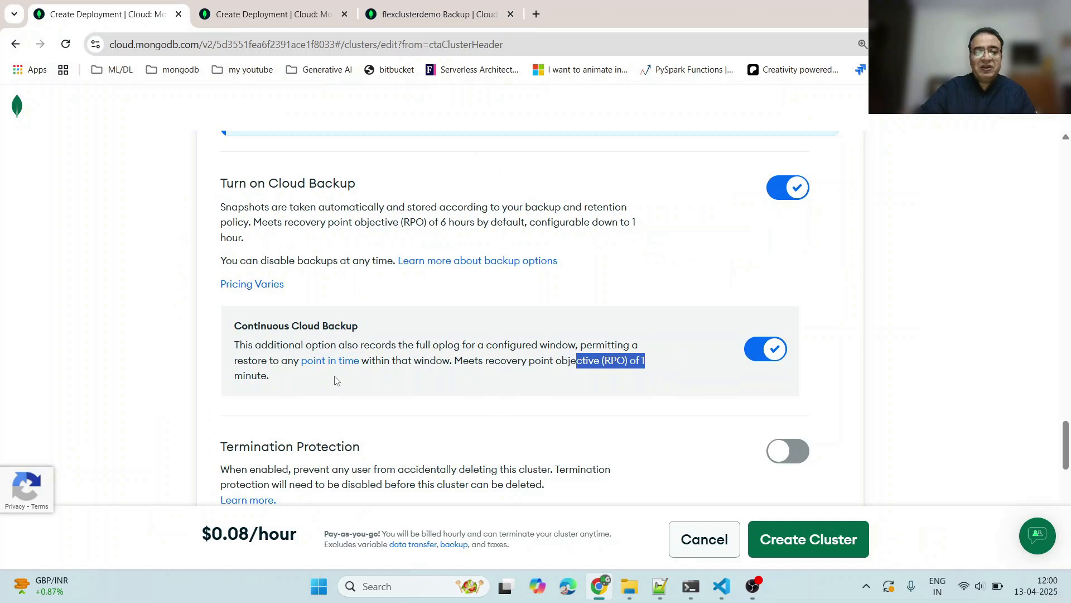
pyautogui.click(245, 372)
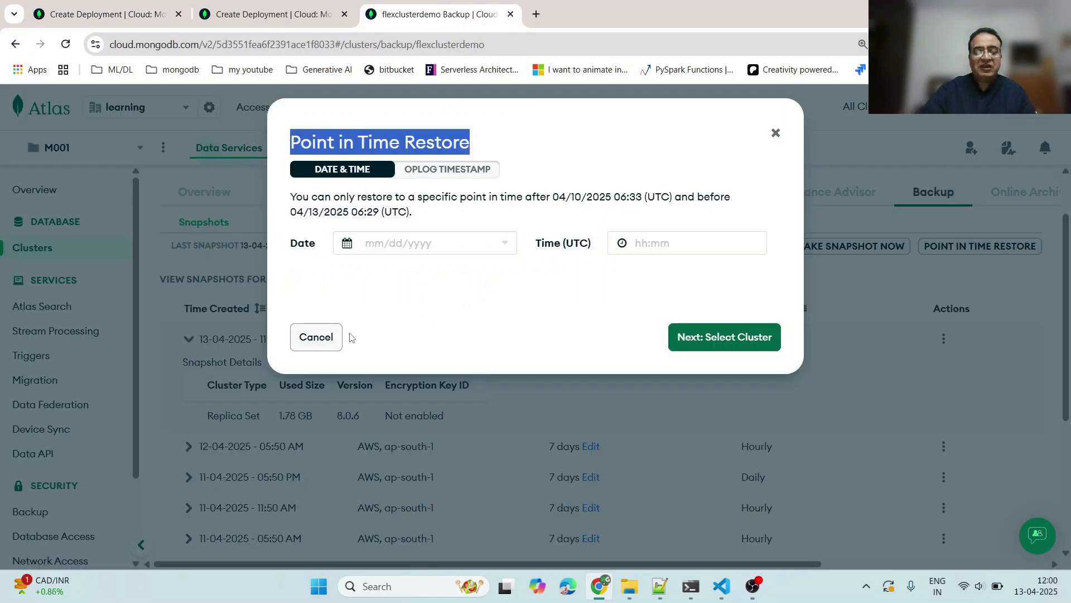
# - Close the Point in Time Restore dialog and show All snapshots again
pyautogui.click(776, 135)
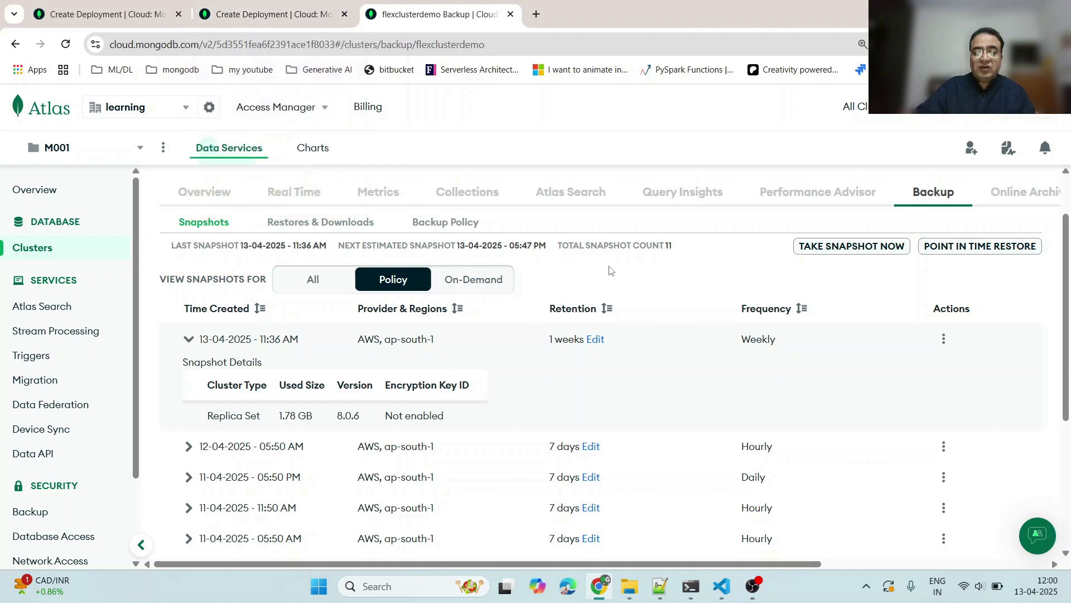
pyautogui.click(310, 281)
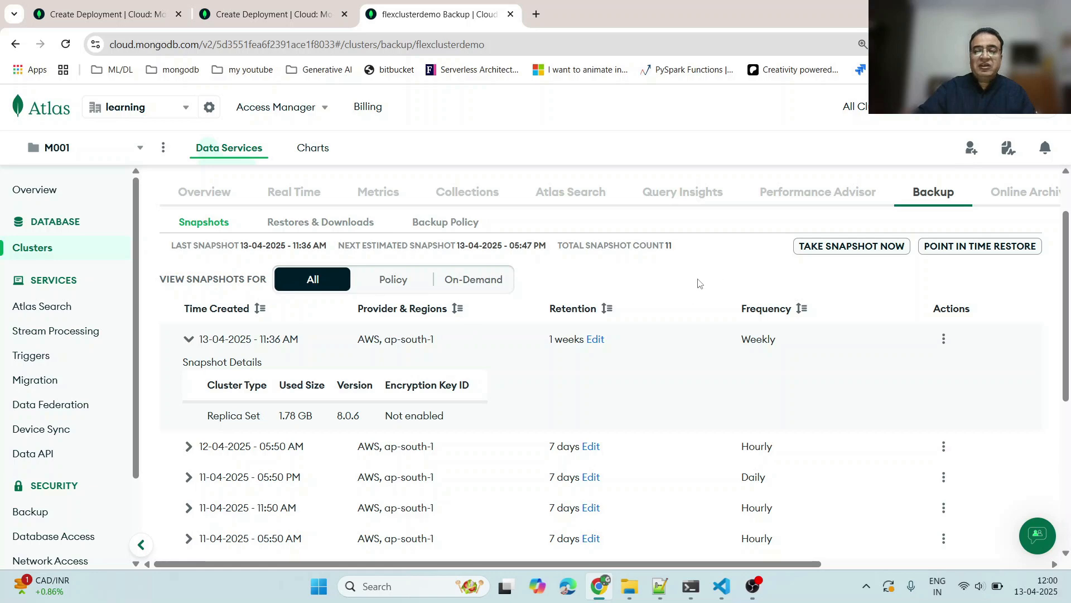
# - Switch to the cluster editor and highlight the Turn on Cloud Backup and Continuous Cloud Backup labels
pyautogui.click(113, 18)
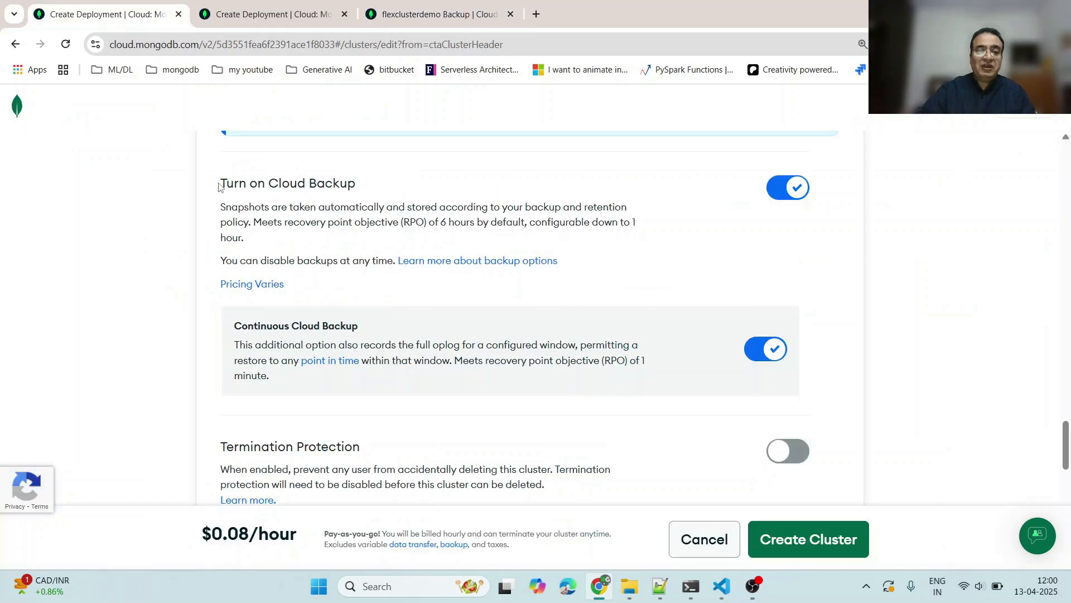
pyautogui.moveTo(224, 183); pyautogui.dragTo(378, 187)
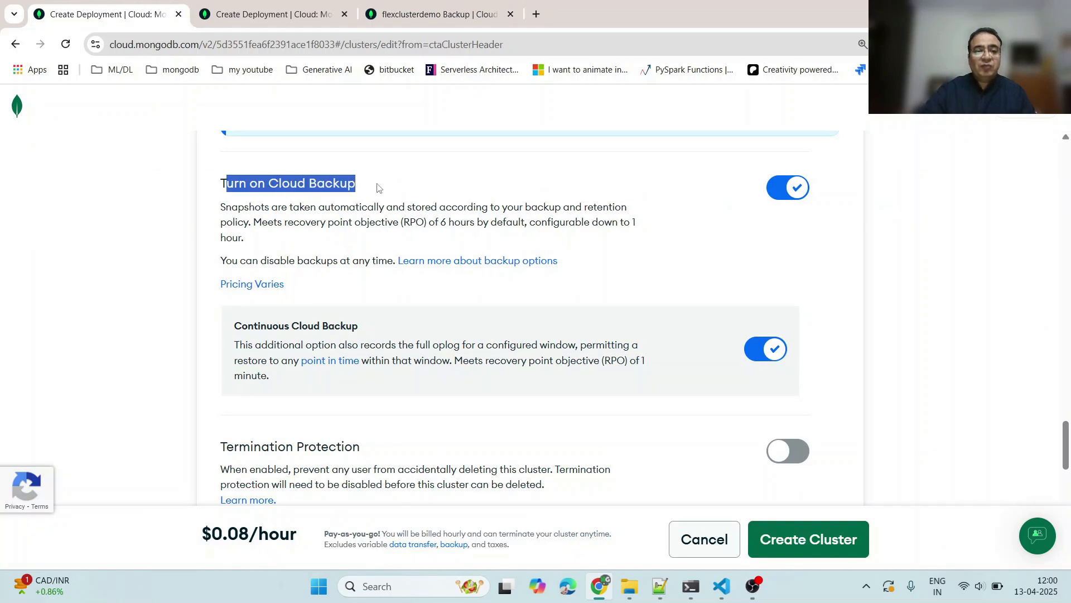
pyautogui.click(248, 183)
pyautogui.moveTo(247, 183); pyautogui.dragTo(350, 184)
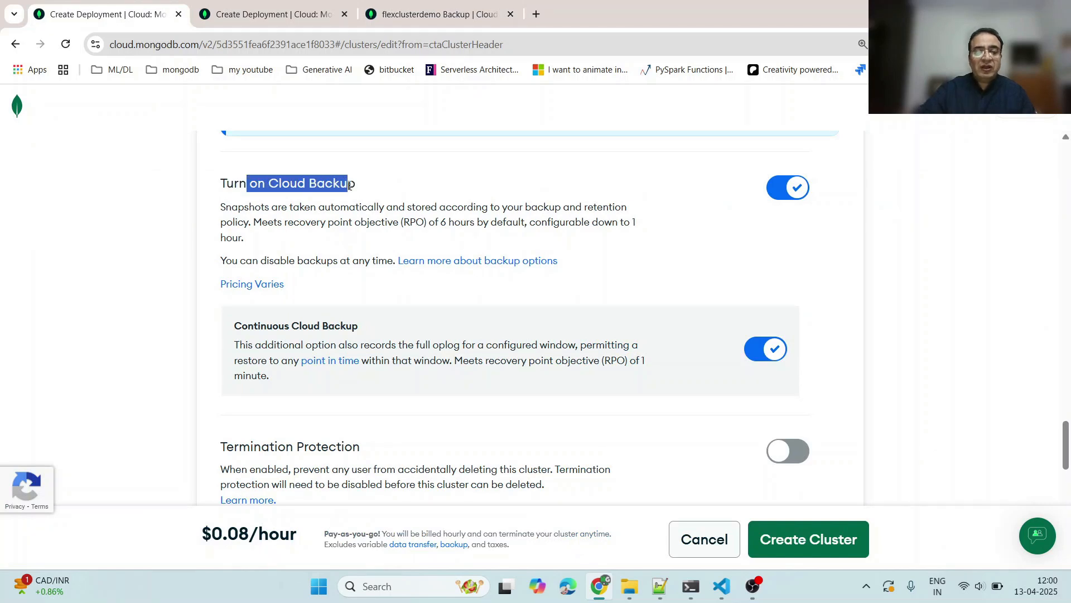
pyautogui.moveTo(242, 325); pyautogui.dragTo(390, 325)
# - Dismiss the Dedicated tier info banner at the top of the cluster editor and return to the backup settings
pyautogui.scroll(15, 426, 334)
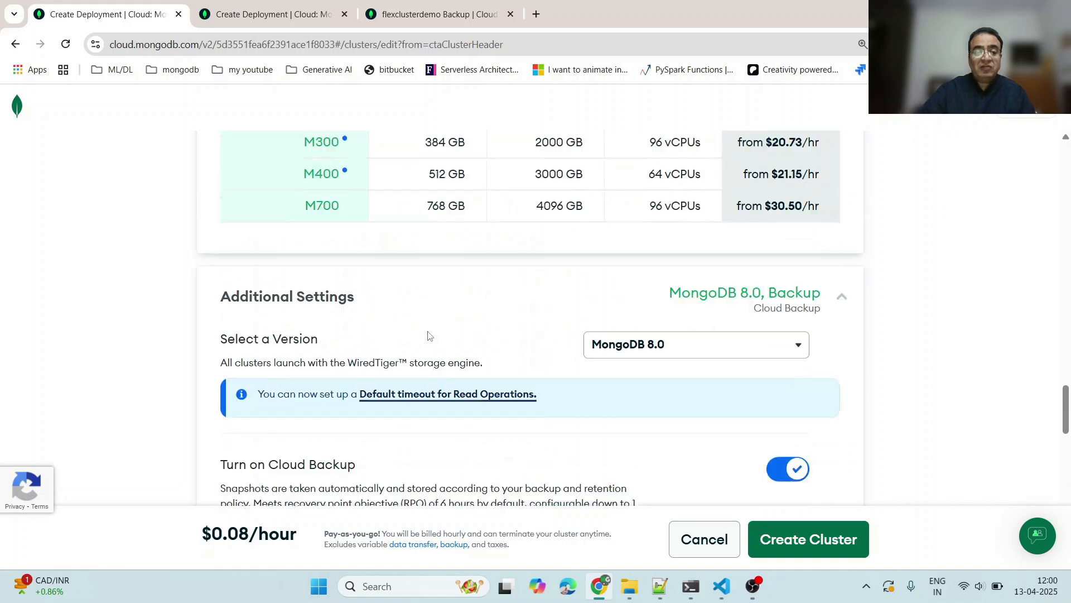
pyautogui.scroll(10, 436, 331)
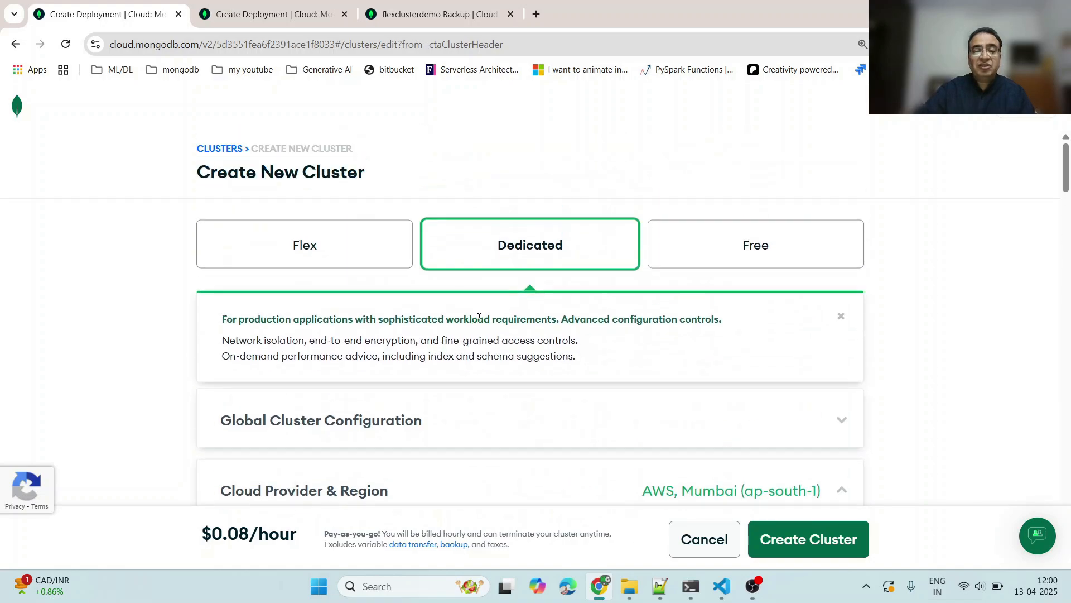
pyautogui.click(840, 320)
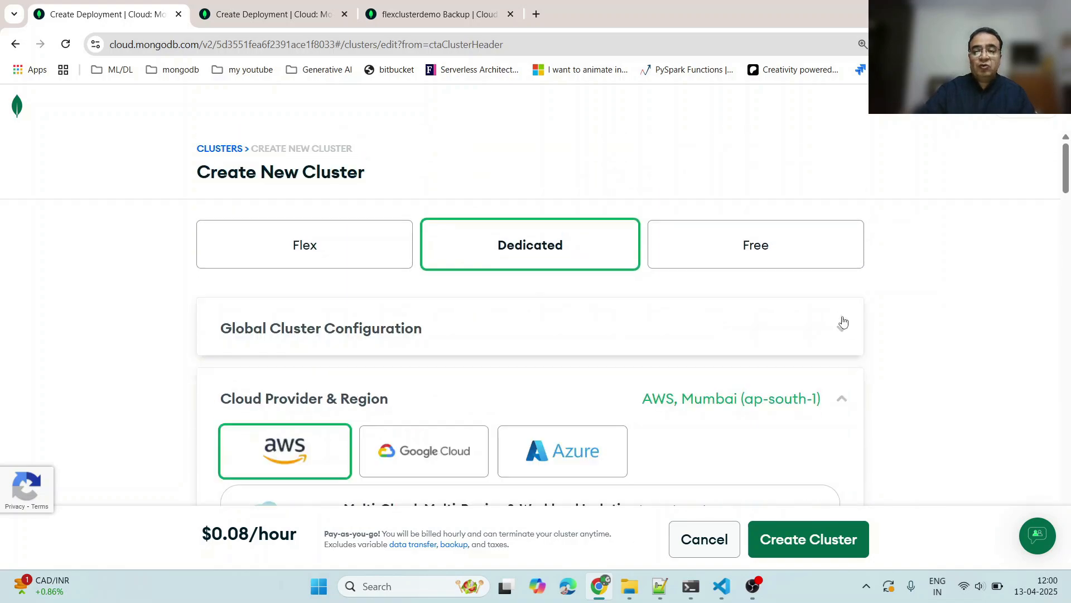
pyautogui.scroll(-6, 934, 328)
pyautogui.scroll(-12, 936, 328)
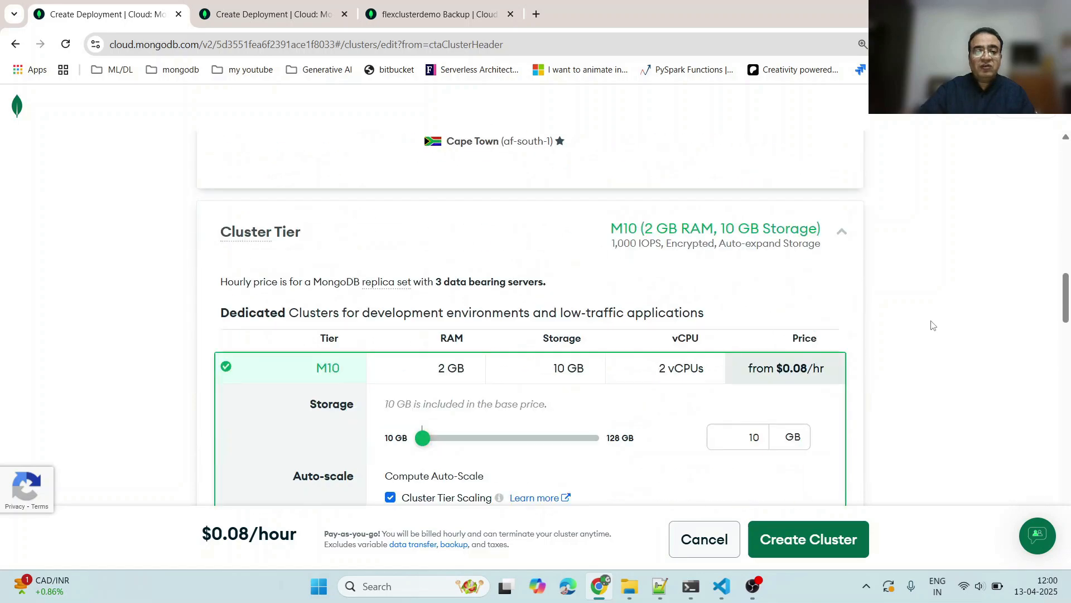
pyautogui.scroll(5, 900, 314)
pyautogui.scroll(-15, 899, 313)
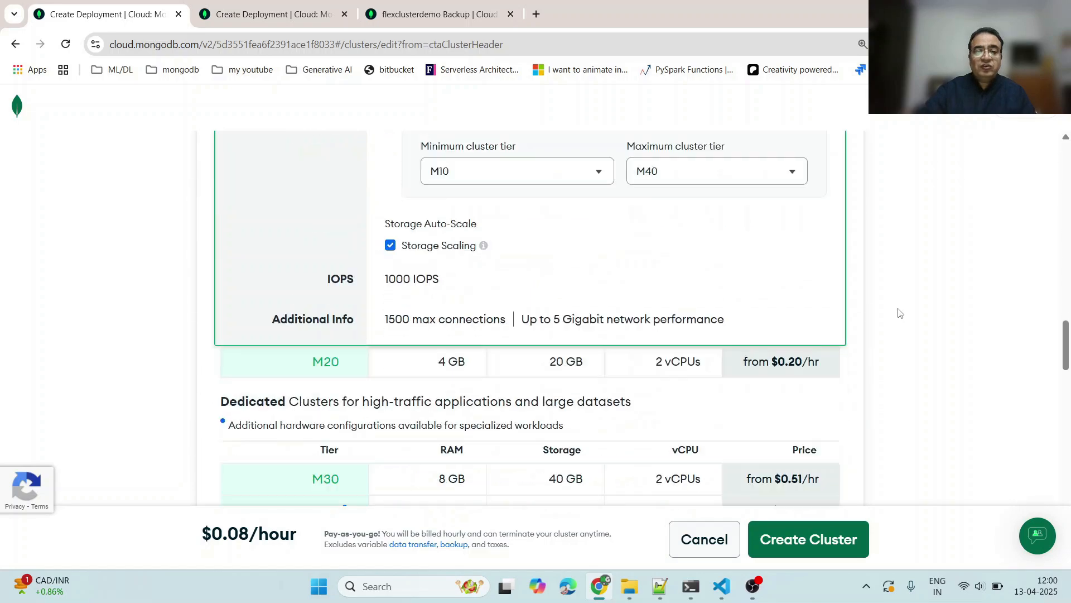
pyautogui.scroll(-3, 612, 305)
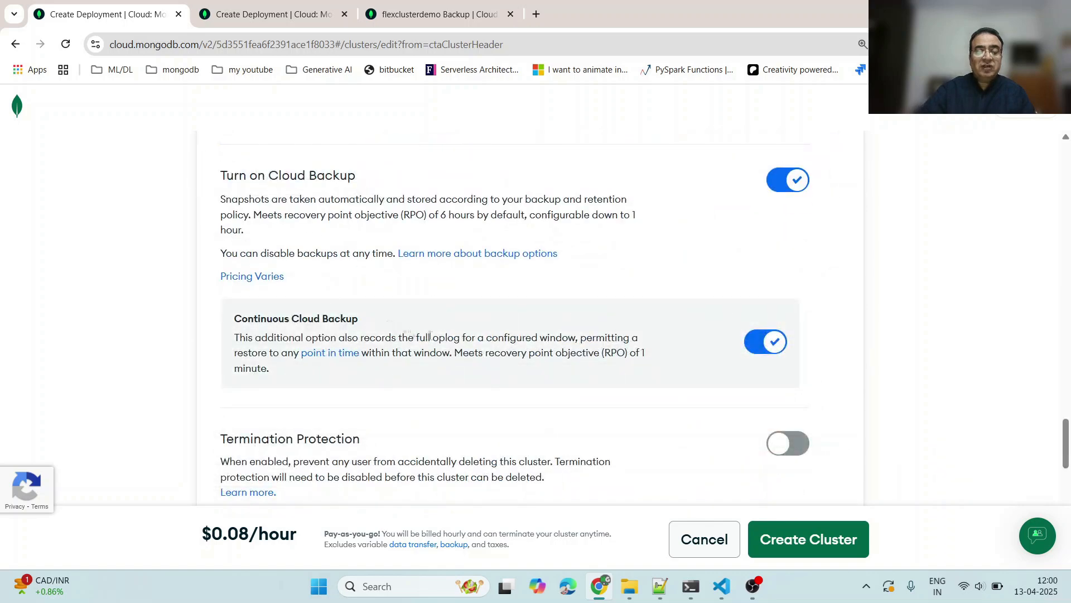
# - Turn off Continuous Cloud Backup and highlight the Cloud Backup per-GB monthly price
pyautogui.click(765, 346)
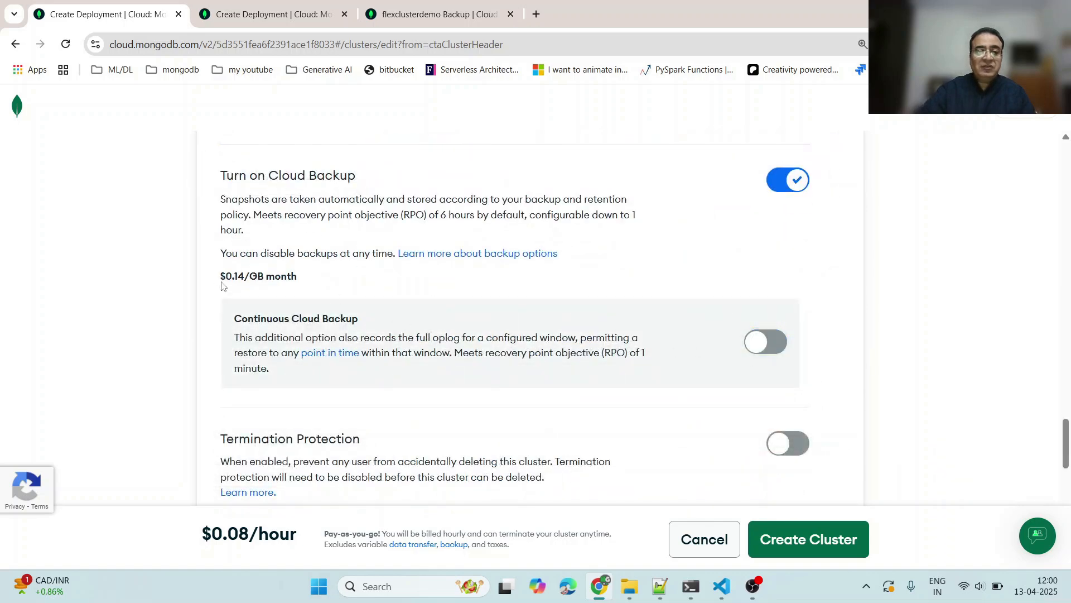
pyautogui.moveTo(219, 283); pyautogui.dragTo(311, 282)
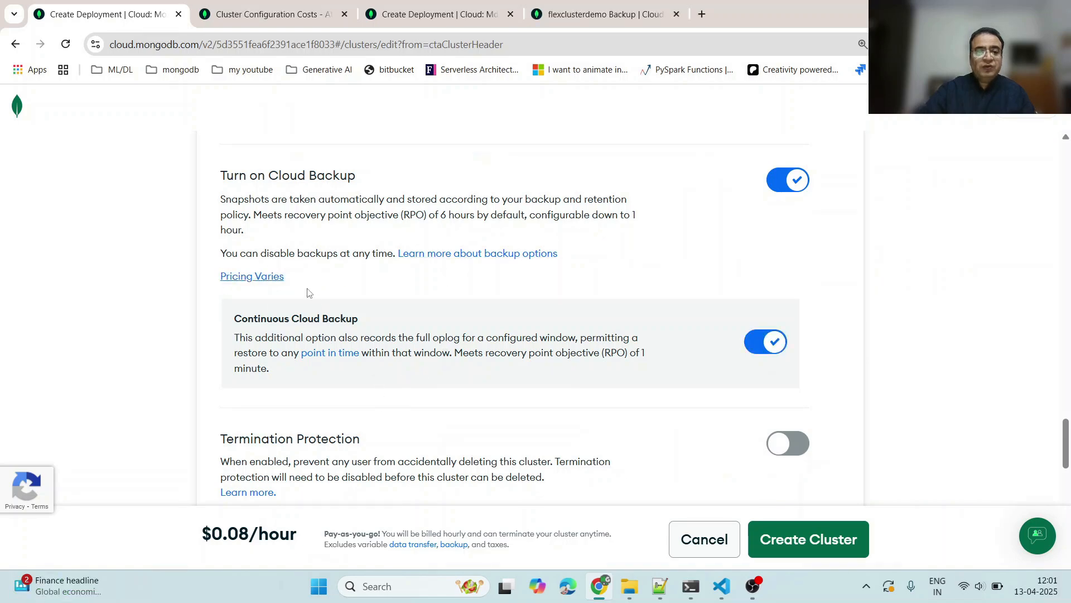
# - Open the Pricing Varies documentation, review the Cloud Backup cost-per-GB table and billing example, and return to the cluster editor
pyautogui.click(262, 279)
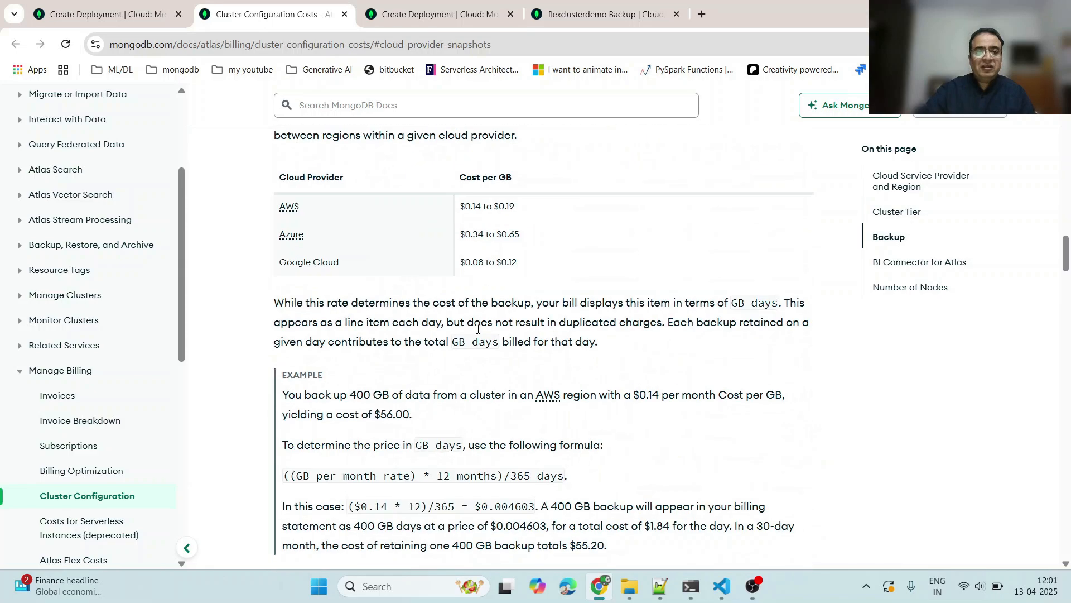
pyautogui.scroll(1, 478, 330)
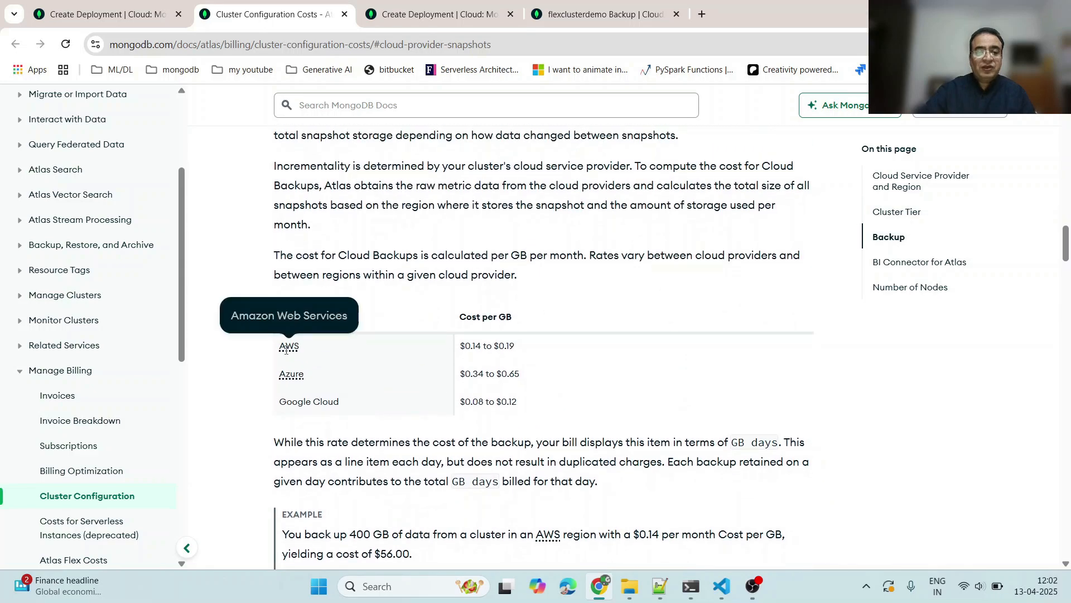
pyautogui.moveTo(461, 345); pyautogui.dragTo(500, 346)
pyautogui.click(479, 350)
pyautogui.doubleClick(501, 345)
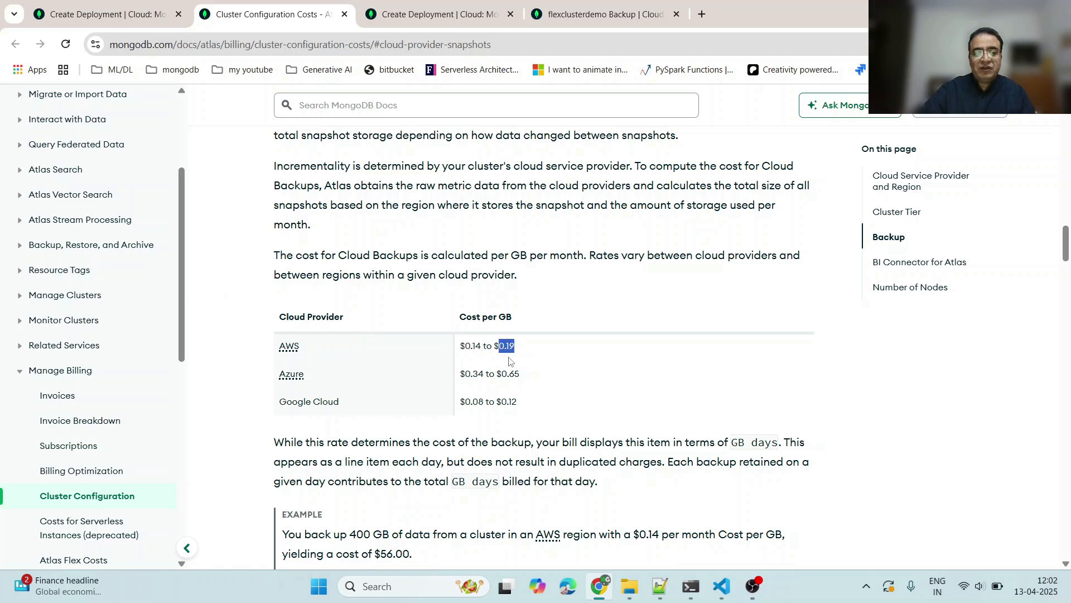
pyautogui.scroll(4, 463, 374)
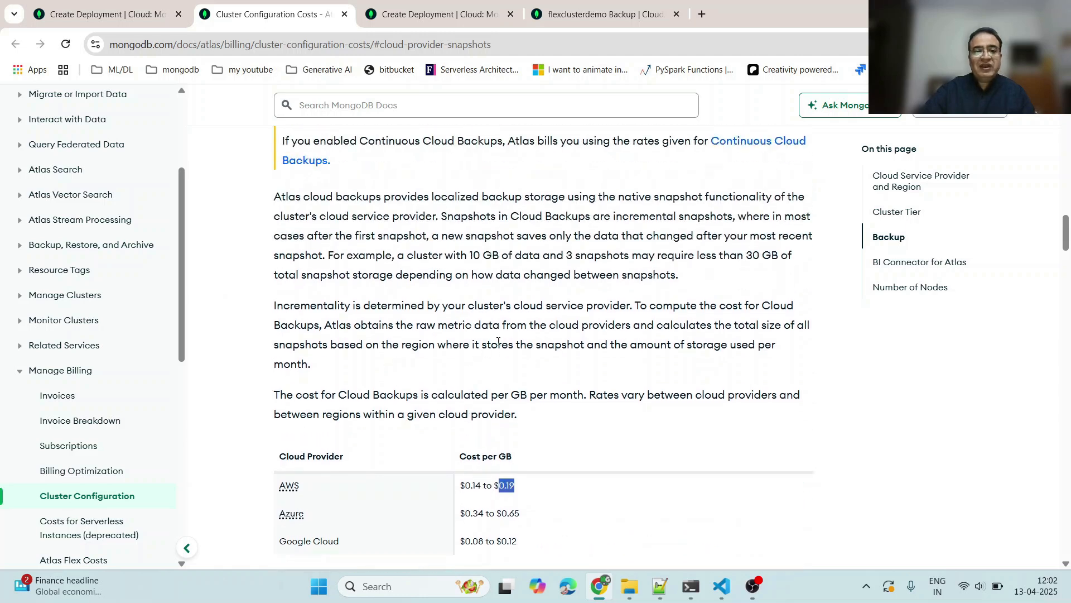
pyautogui.scroll(3, 497, 345)
pyautogui.scroll(-5, 424, 447)
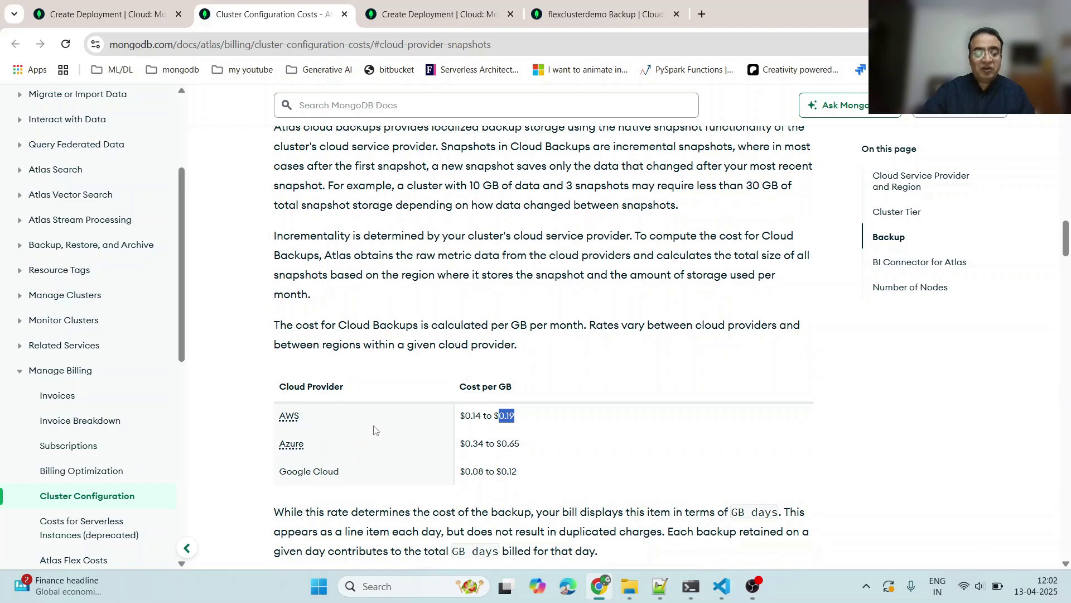
pyautogui.click(407, 329)
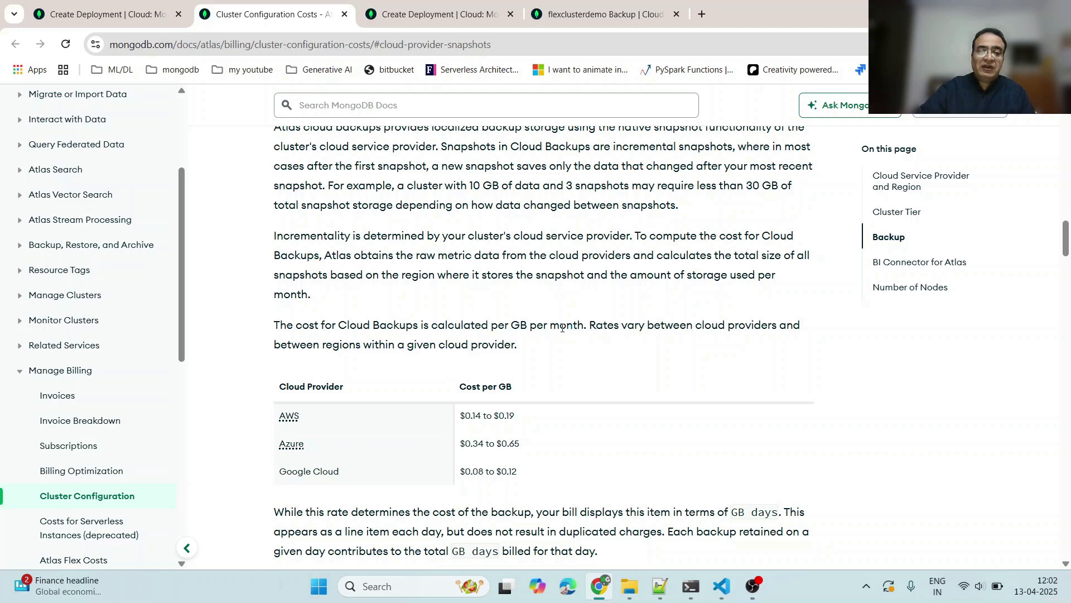
pyautogui.scroll(-5, 488, 305)
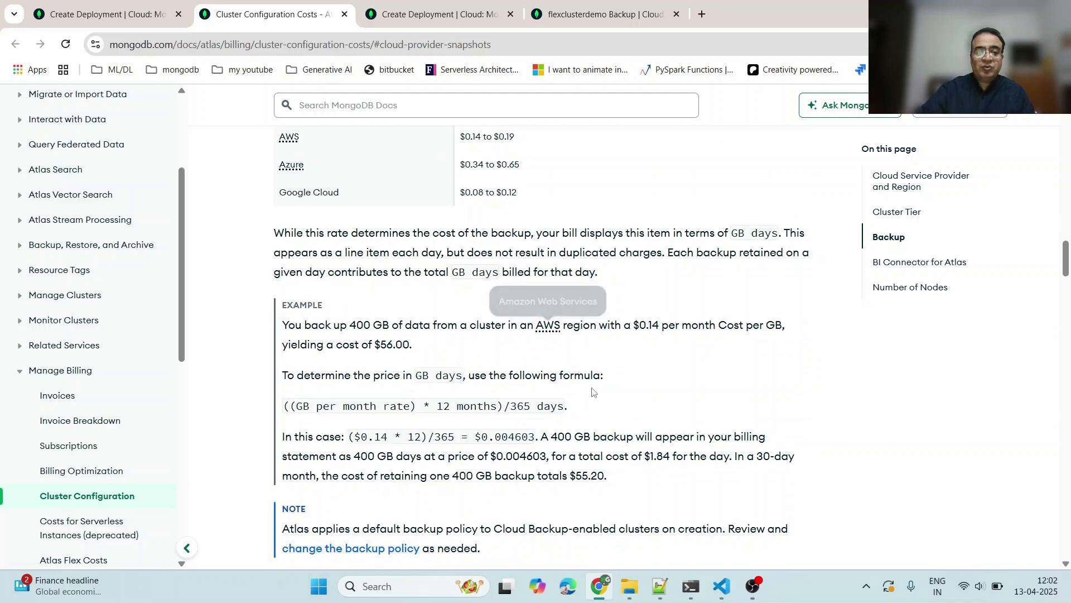
pyautogui.scroll(-7, 439, 378)
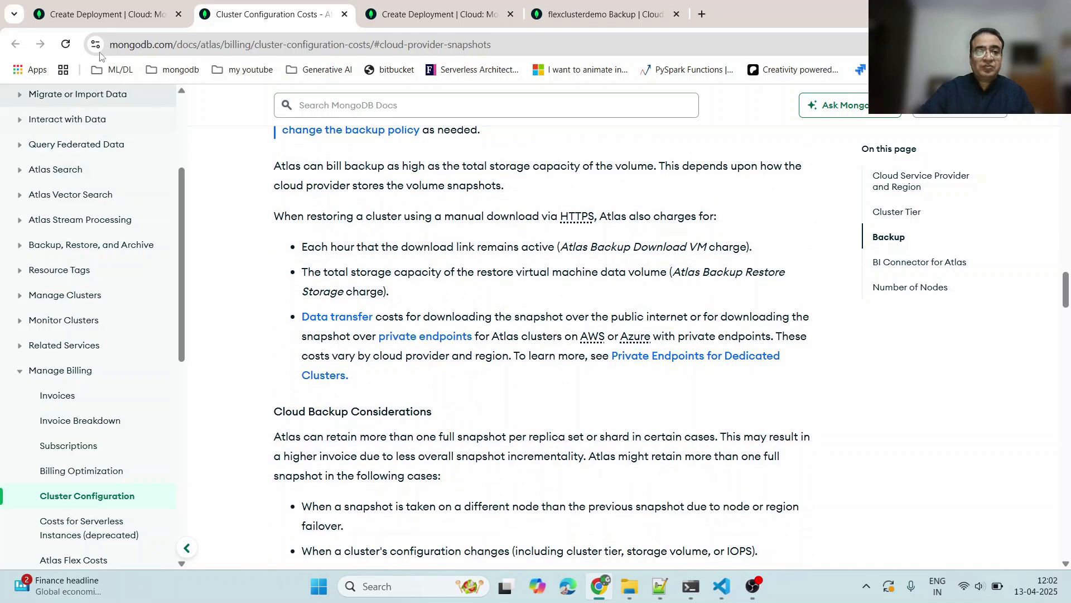
pyautogui.click(109, 15)
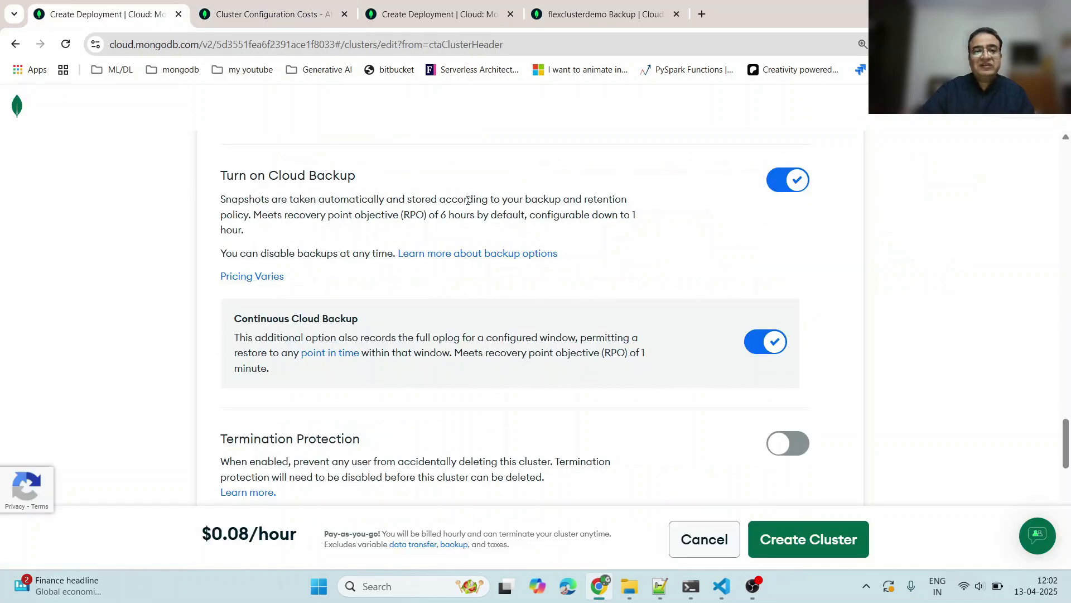
# - Switch to the flexclusterdemo backup snapshots, open the Point in Time Restore dialog, and cancel it
pyautogui.click(447, 12)
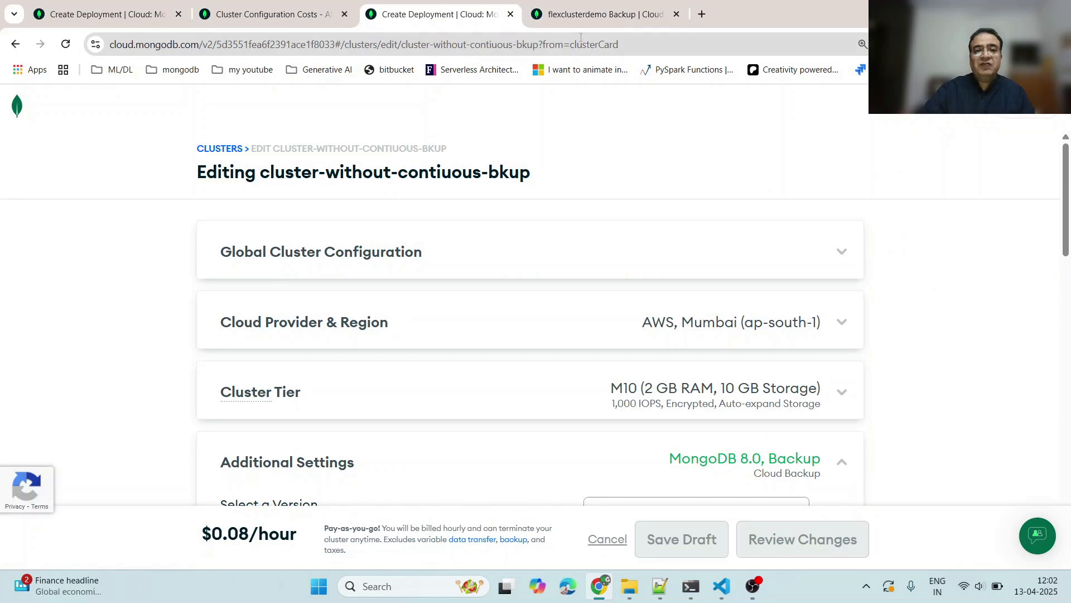
pyautogui.click(591, 14)
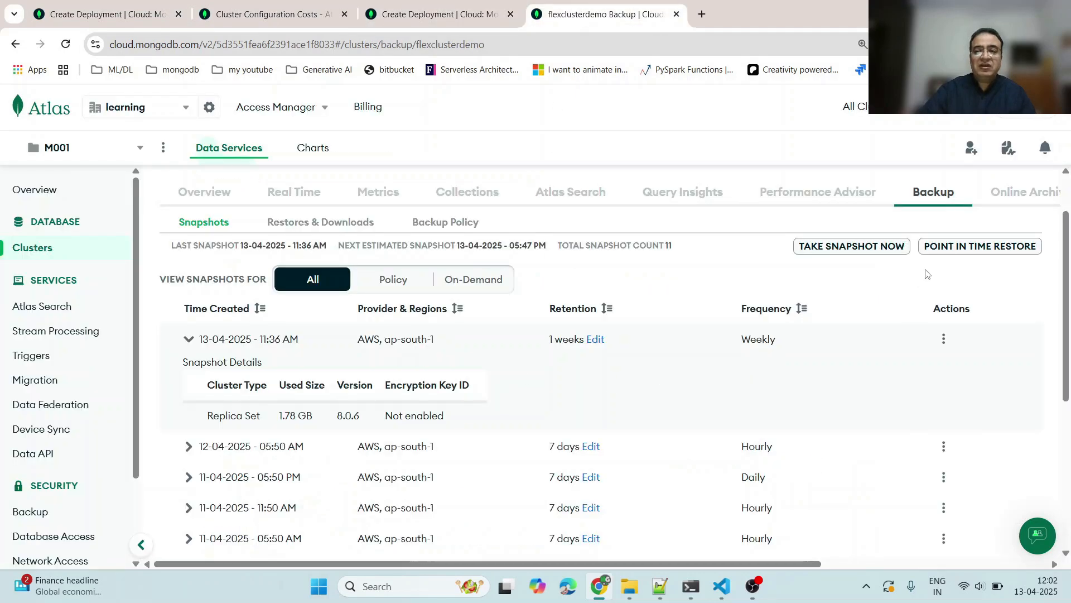
pyautogui.click(953, 247)
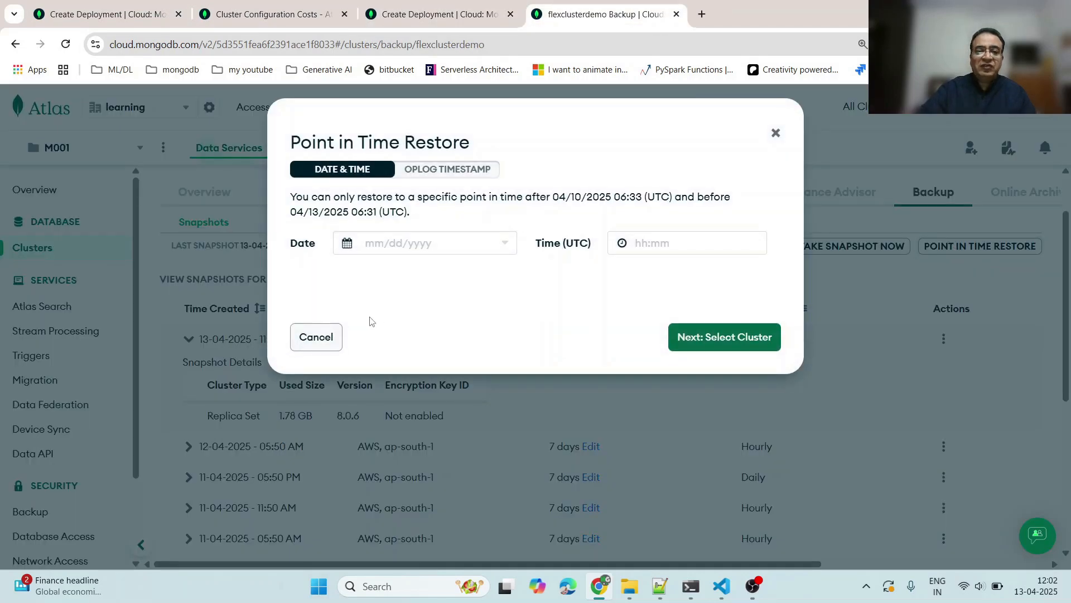
pyautogui.click(314, 338)
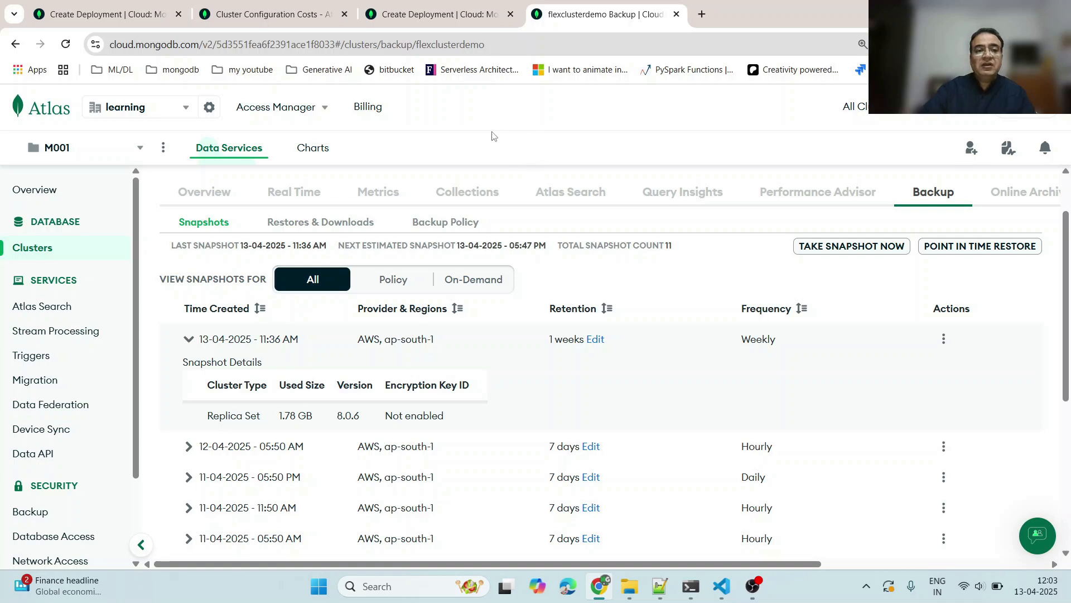
# - Return to the editor for cluster-without-contiuous-bkup and select the Cloud Backup and Continuous Cloud Backup headings
pyautogui.click(120, 18)
pyautogui.click(563, 17)
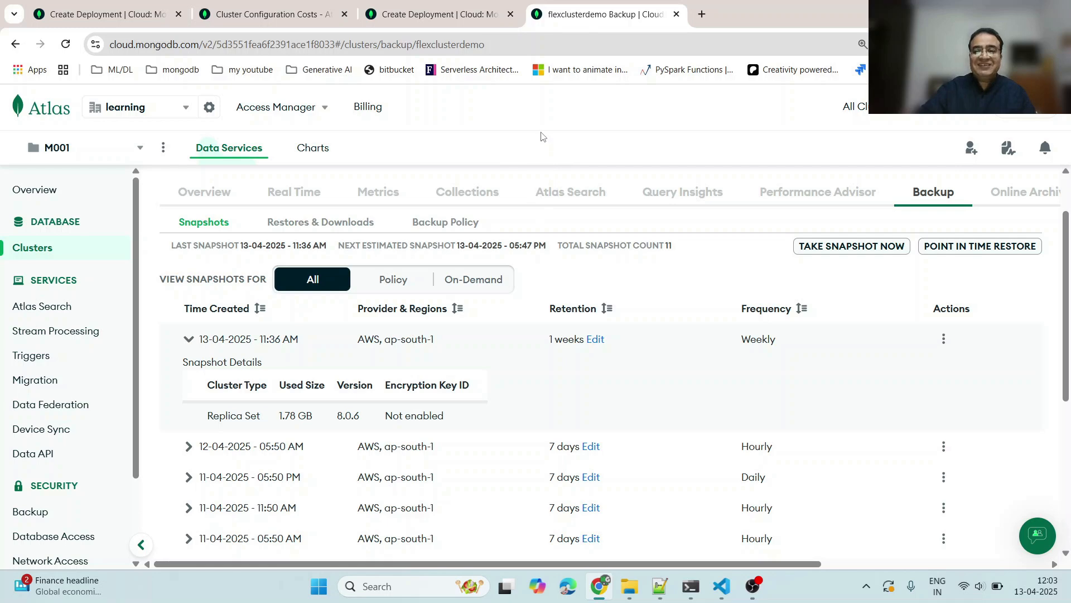
pyautogui.click(402, 15)
pyautogui.scroll(-10, 377, 289)
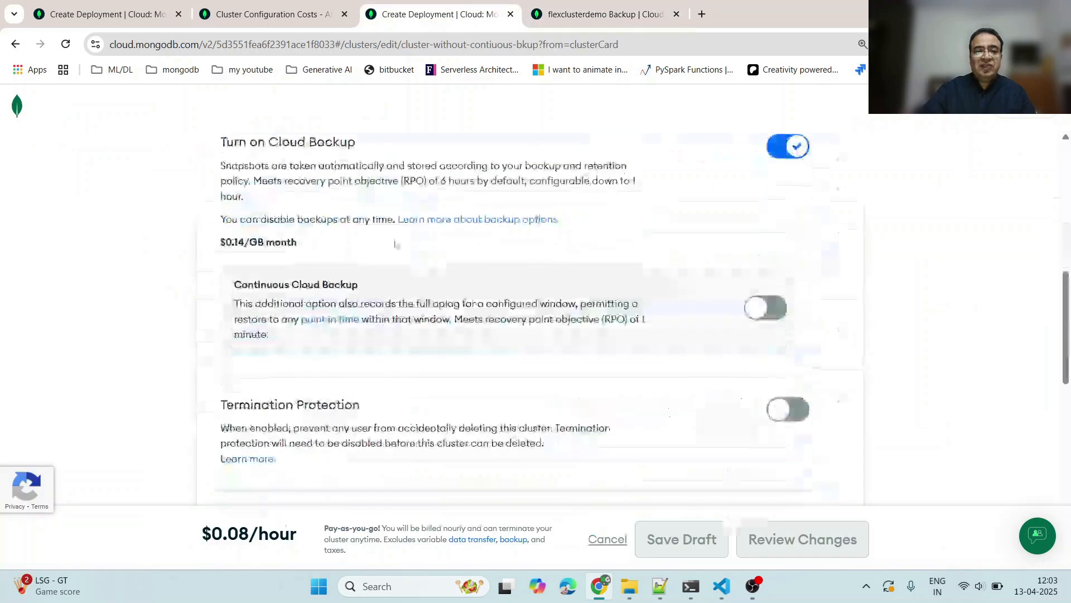
pyautogui.moveTo(279, 143); pyautogui.dragTo(369, 158)
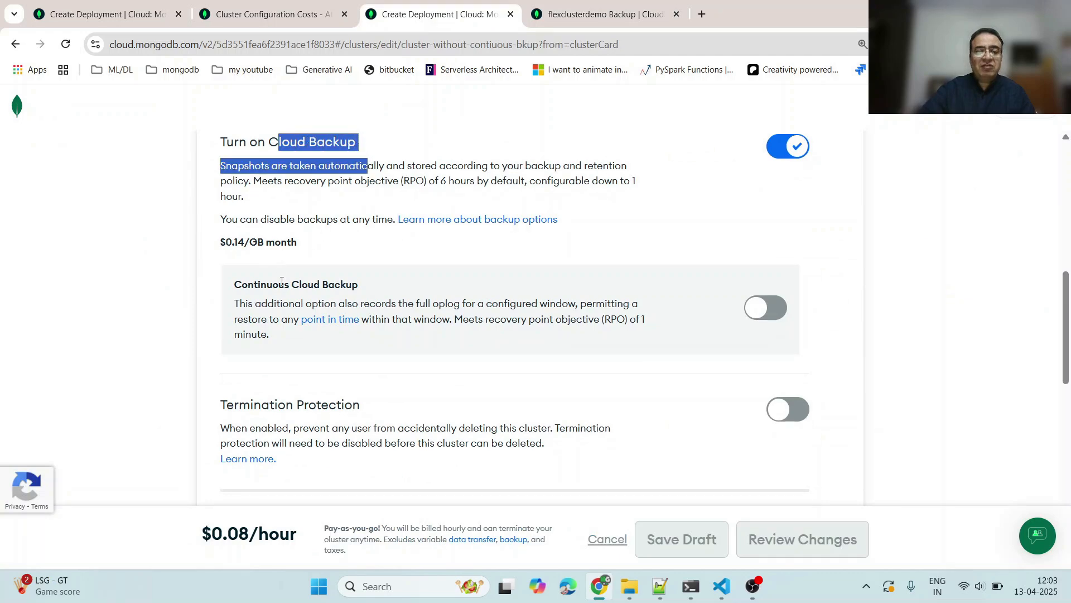
pyautogui.moveTo(279, 284); pyautogui.dragTo(371, 283)
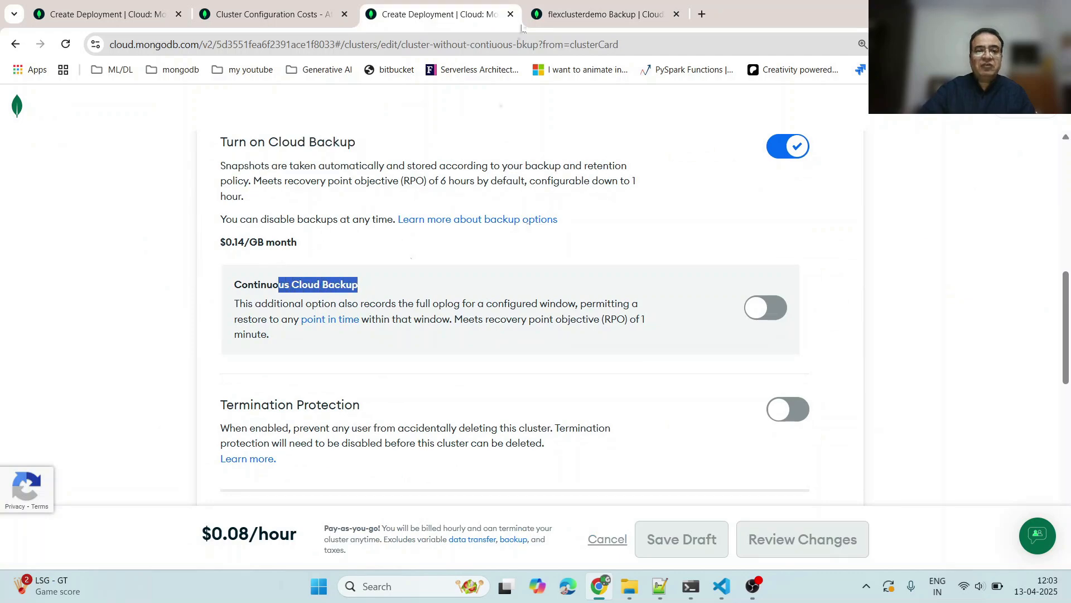
# - Open the flexclusterdemo Backup Policy and review its frequency, retention and point-in-time restore window settings
pyautogui.click(579, 15)
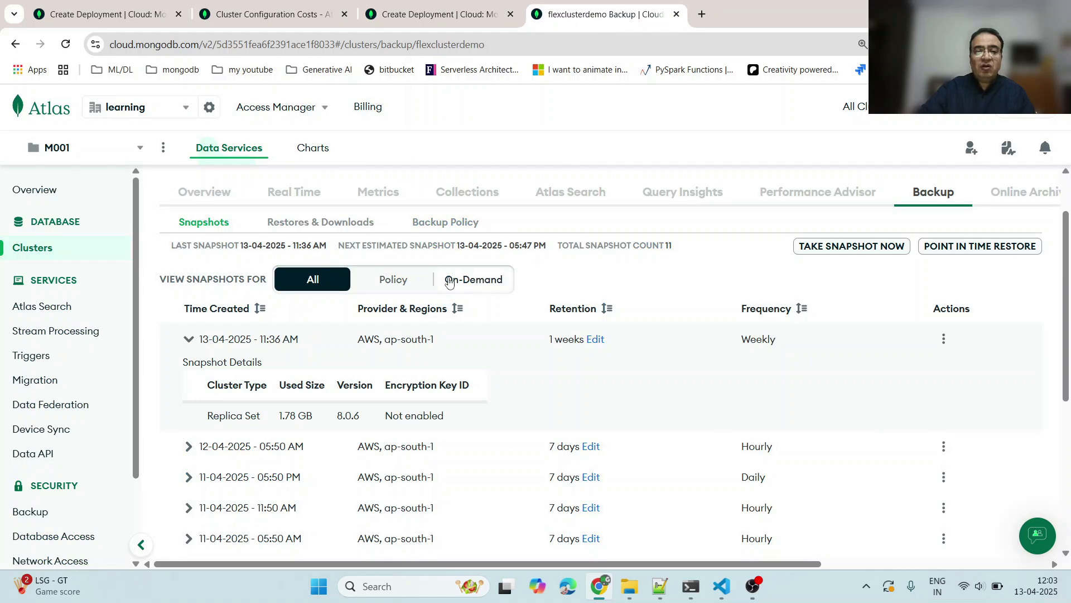
pyautogui.click(450, 230)
pyautogui.scroll(-5, 455, 263)
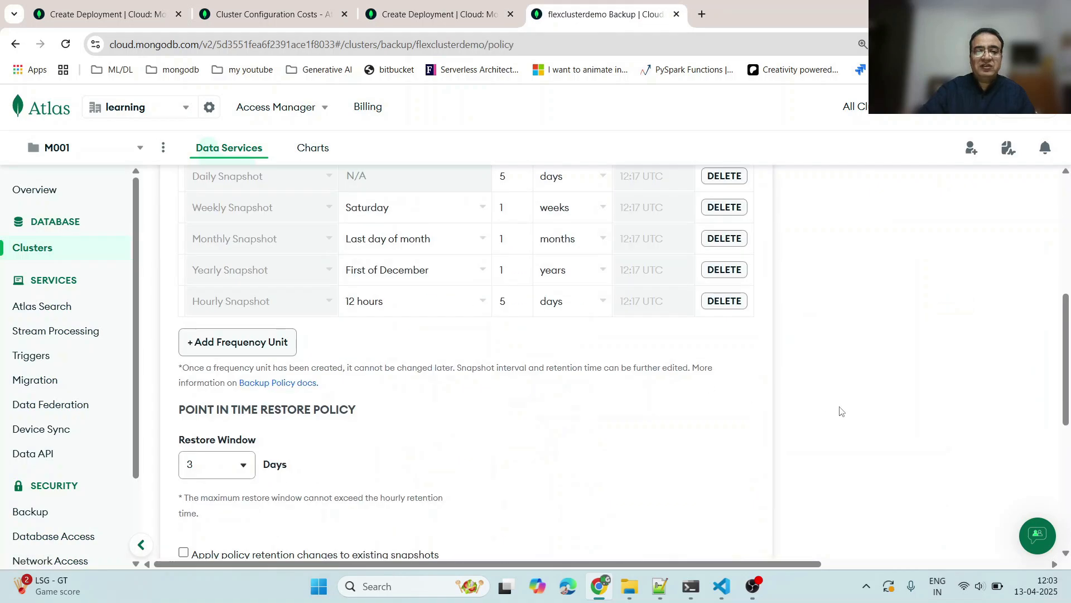
pyautogui.scroll(3, 827, 368)
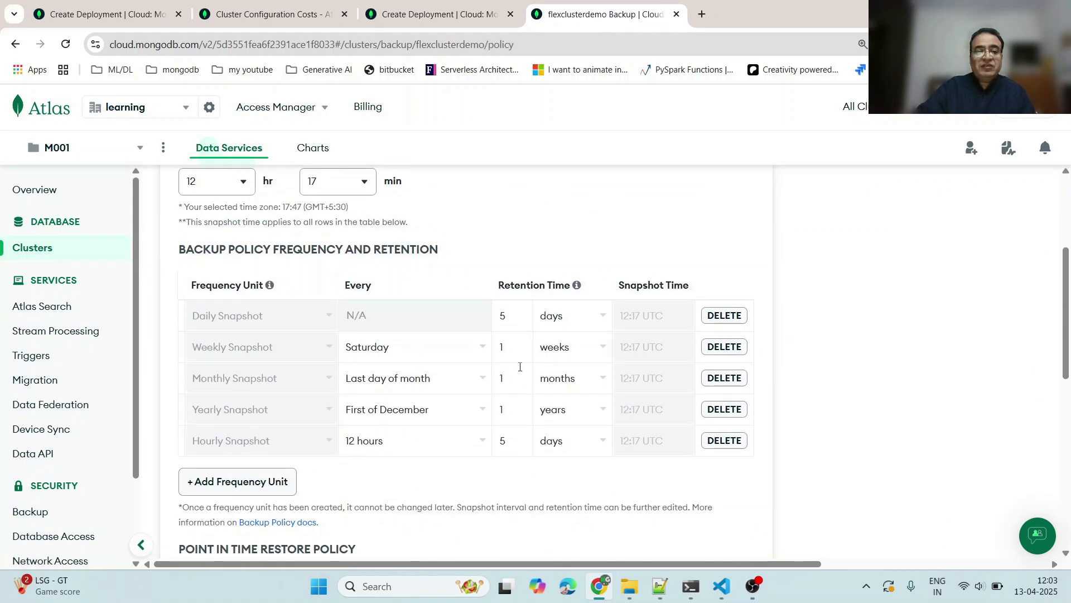